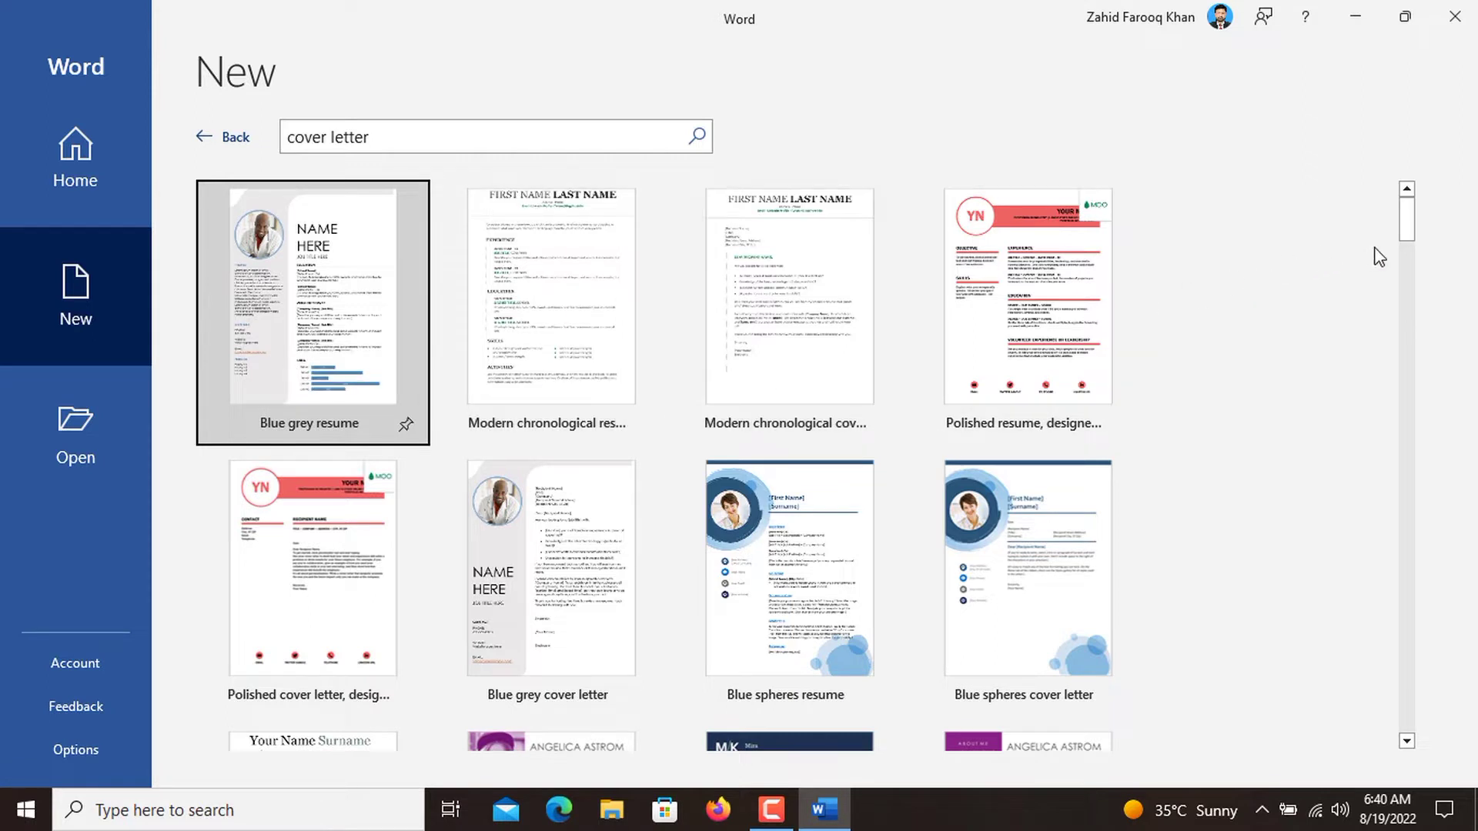
Create a new document from the Blue grey cover letter template.
left_click_drag(1413, 228, 1415, 245)
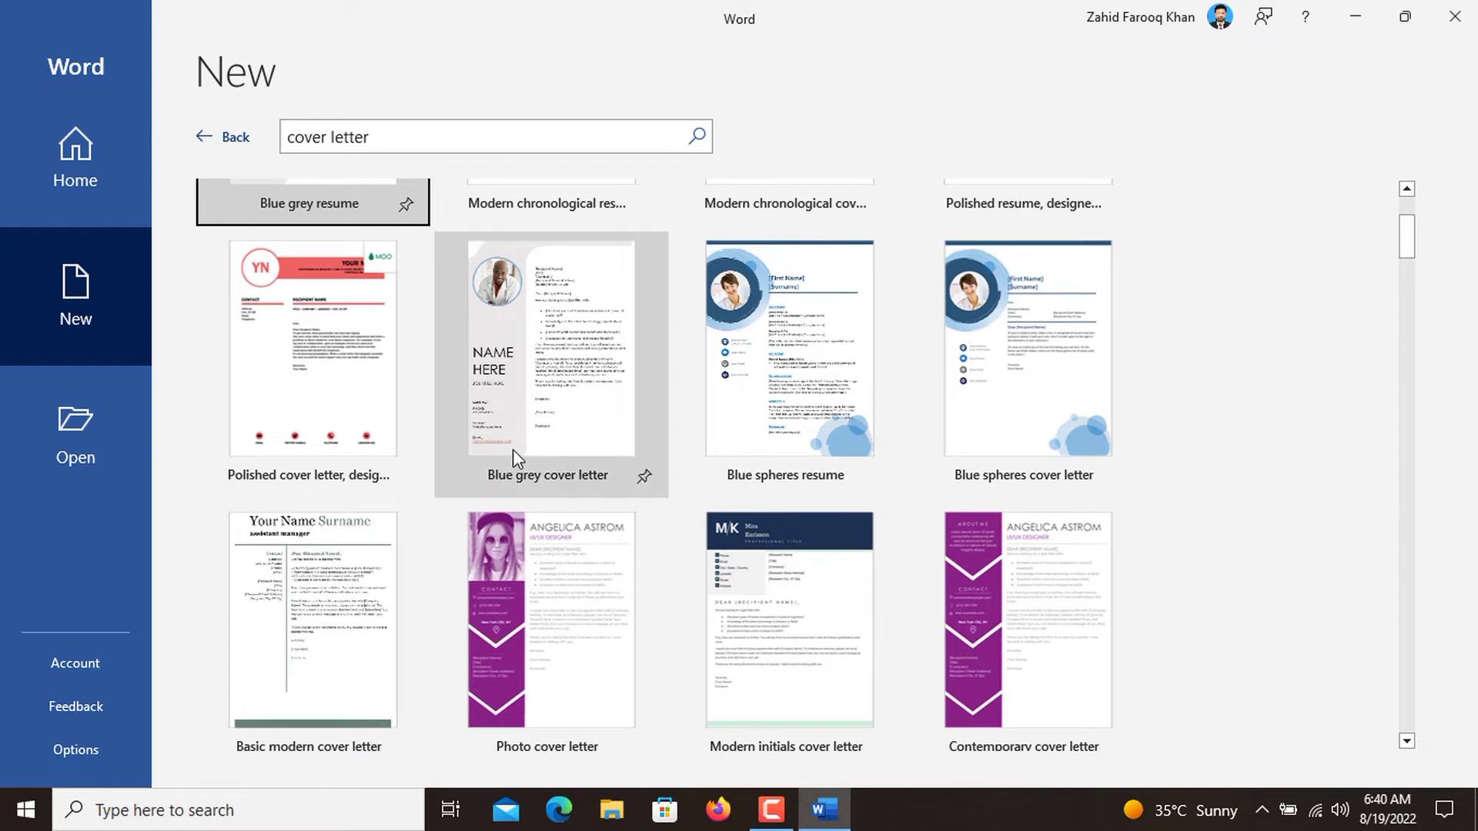
left_click(571, 412)
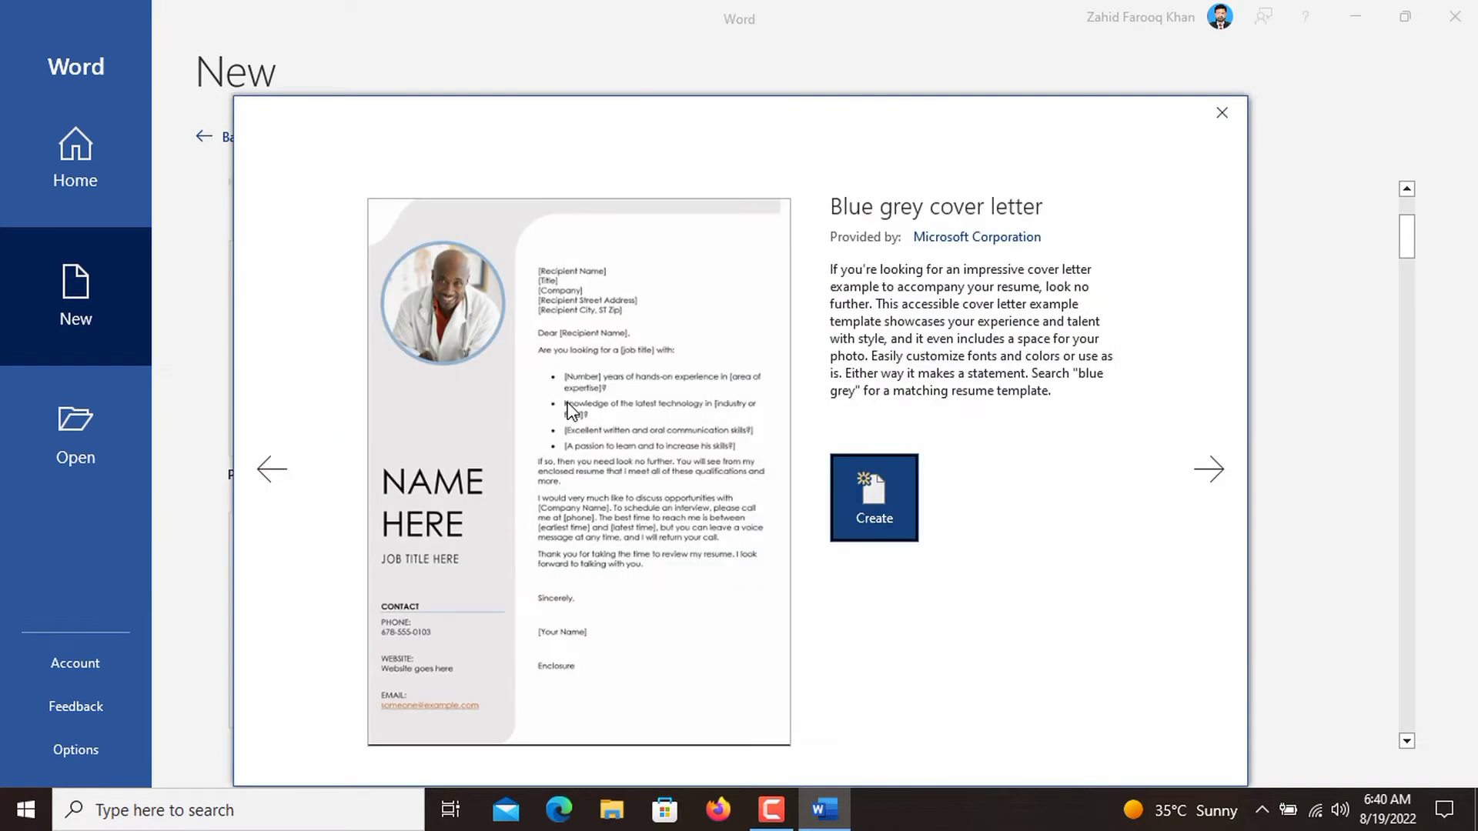
left_click(885, 520)
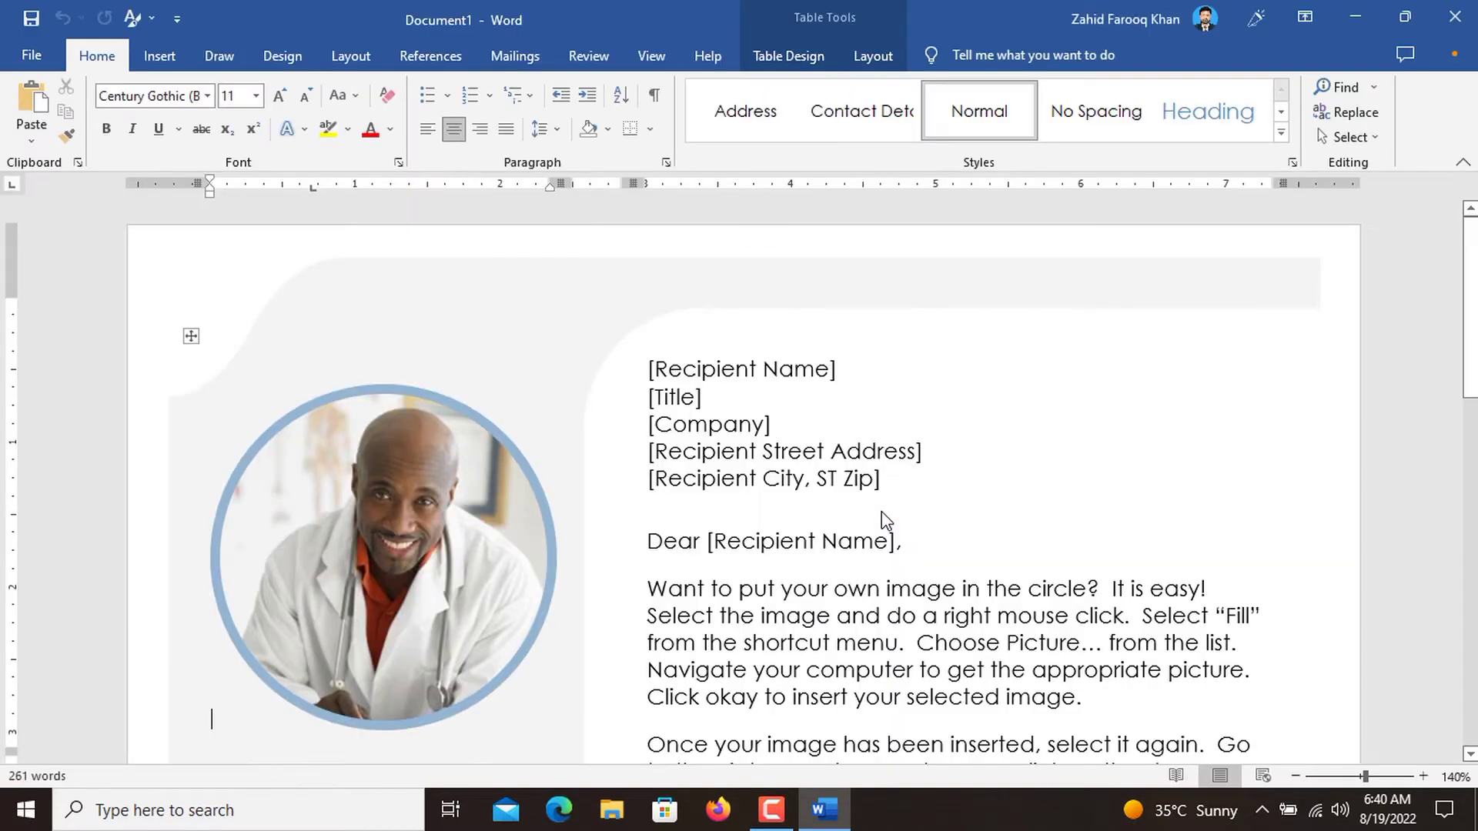
Replace the template's circular profile picture with the portrait photo from the Pictures folder.
scroll(882, 513, "down", 5)
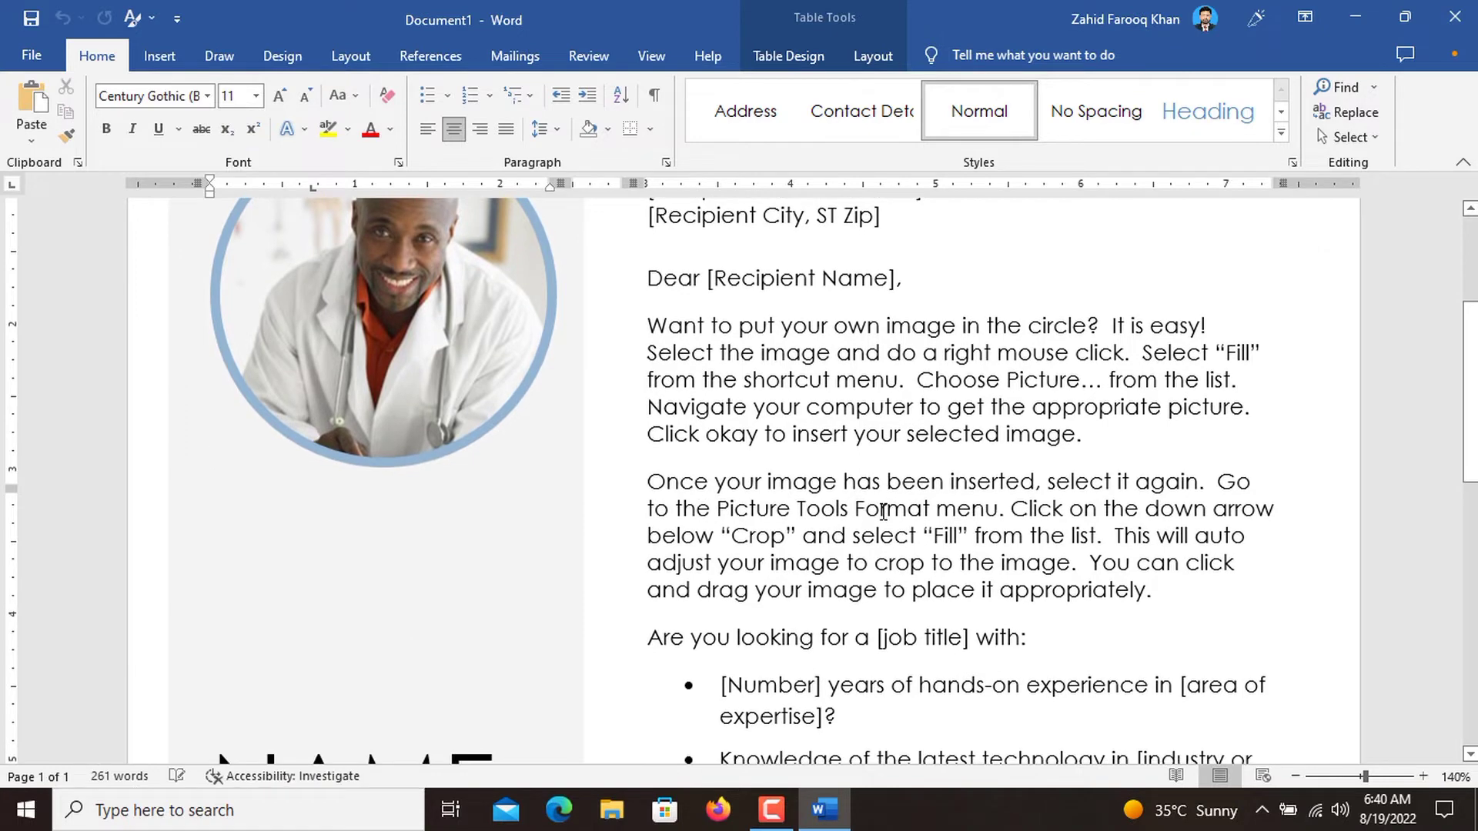
scroll(883, 511, "down", 10)
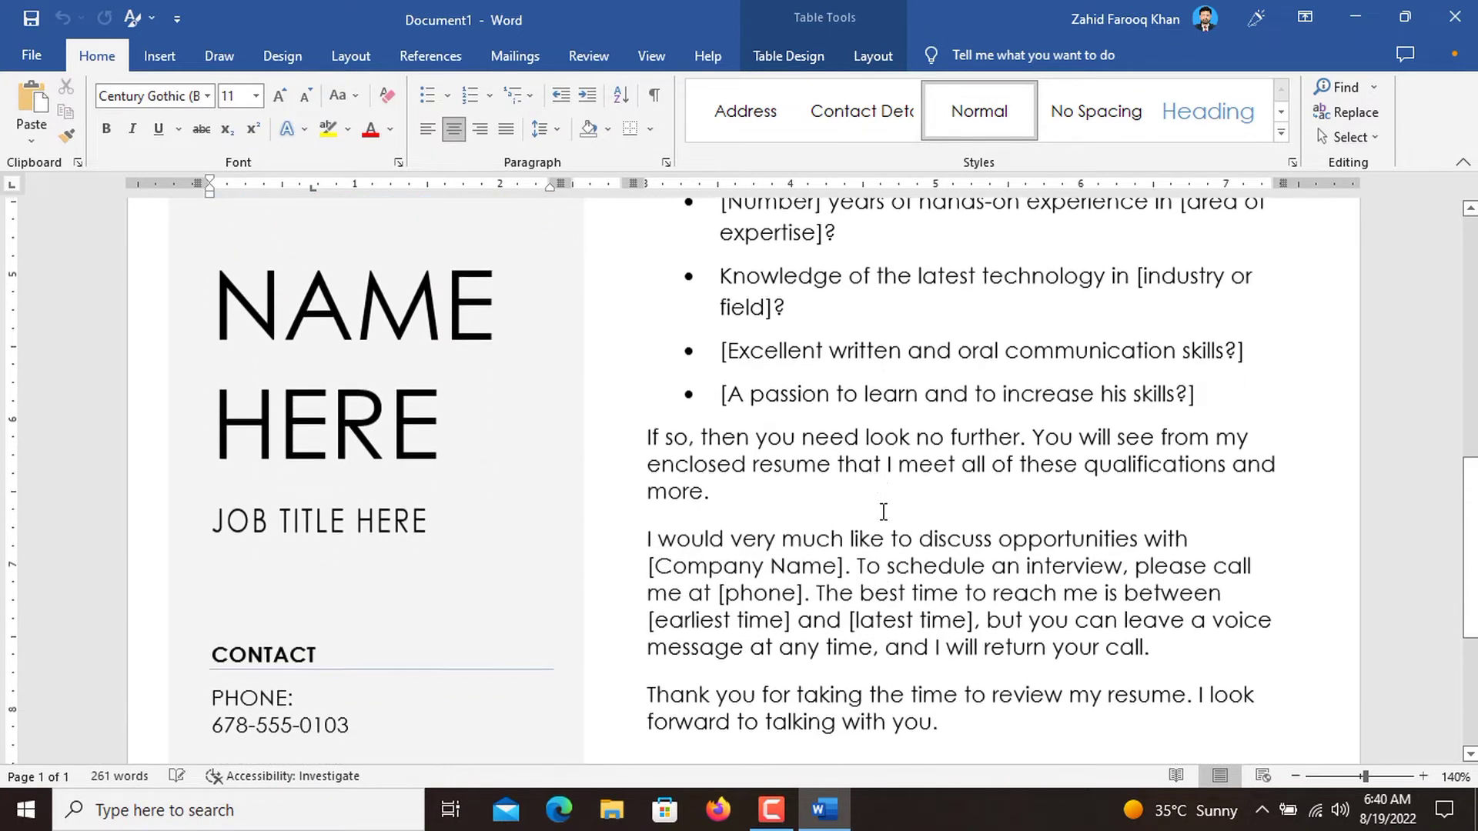
scroll(883, 512, "down", 2)
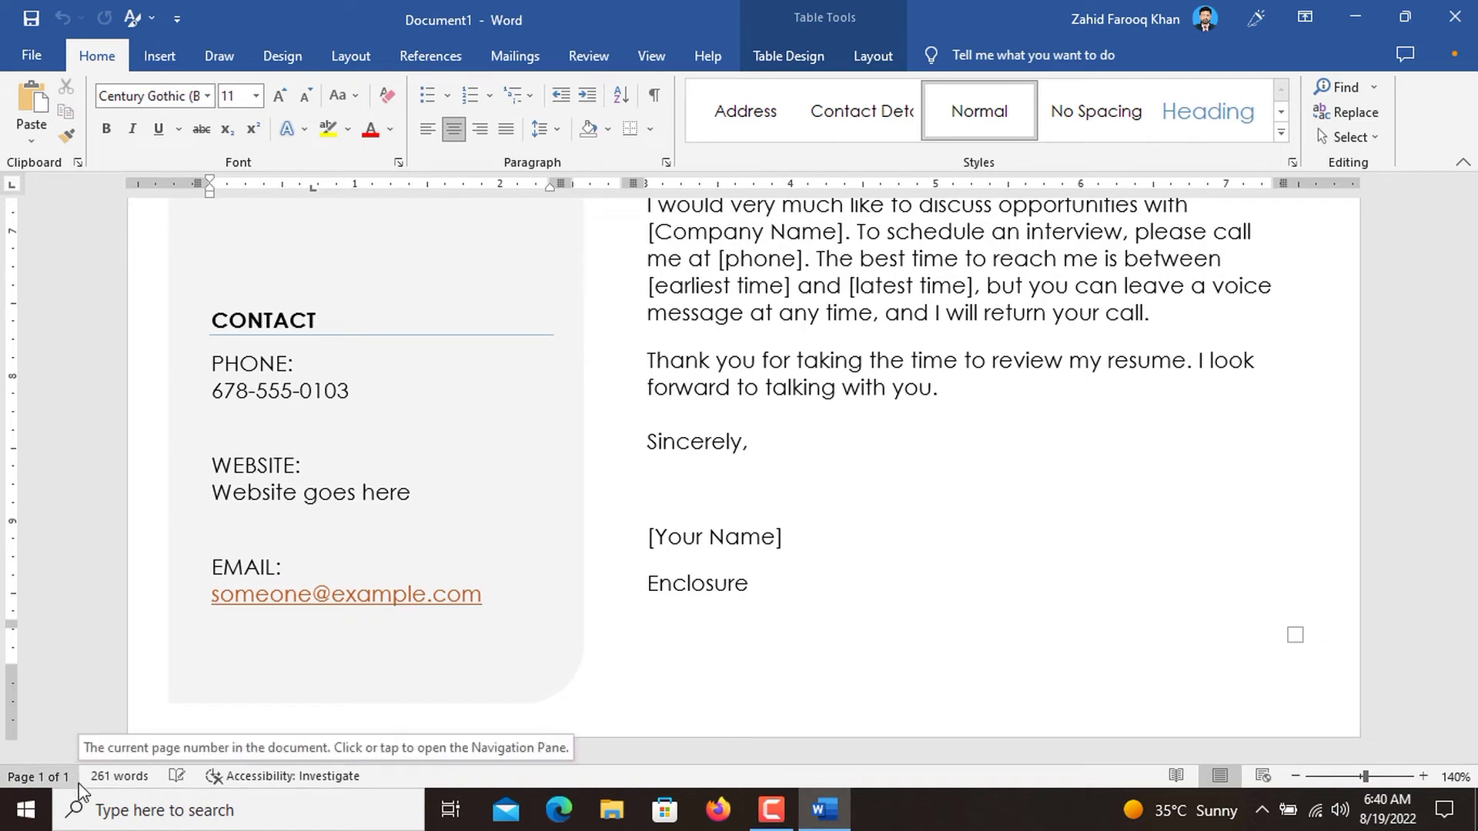
scroll(459, 544, "up", 12)
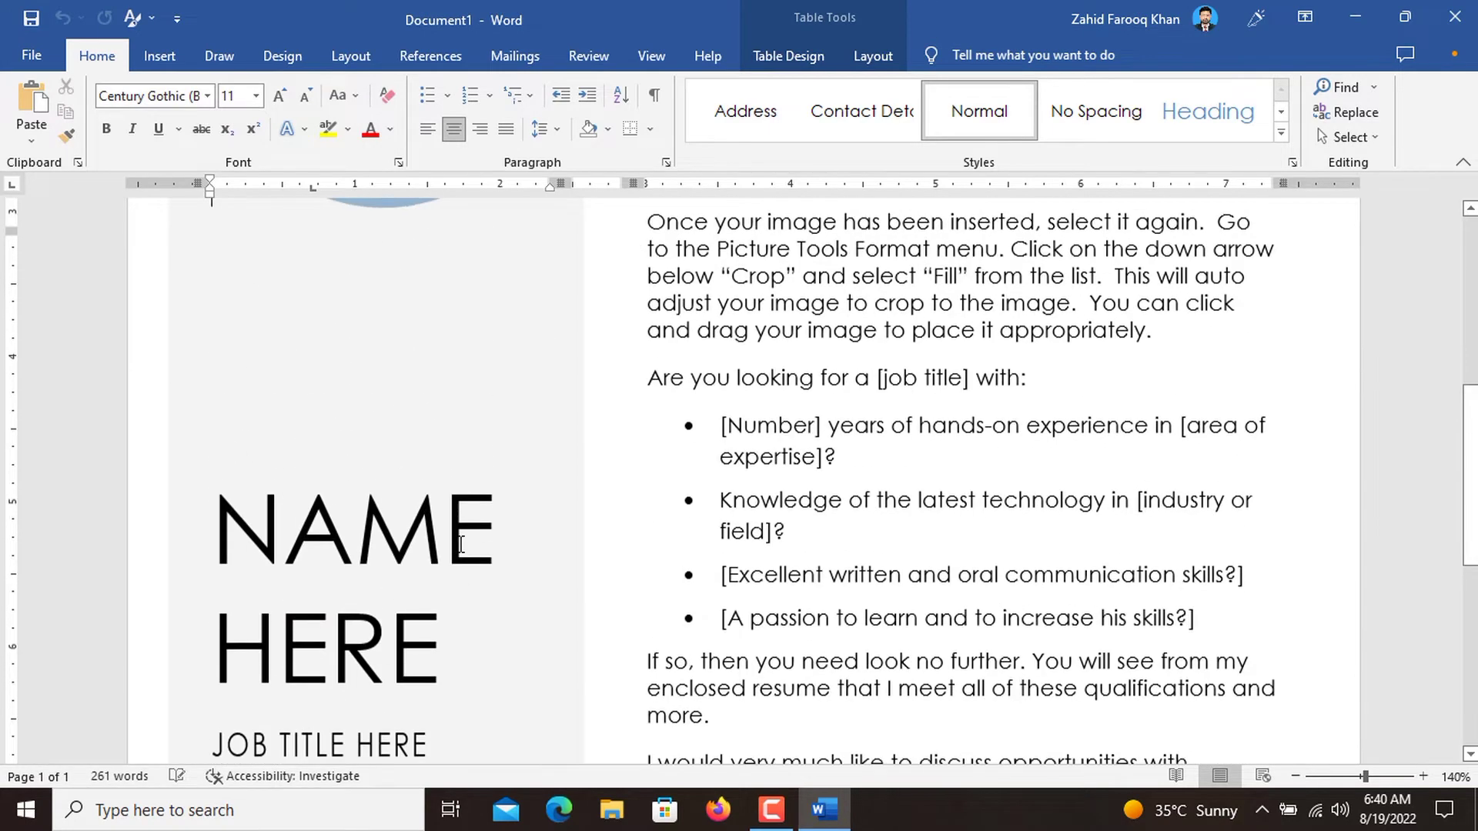
scroll(459, 544, "up", 1)
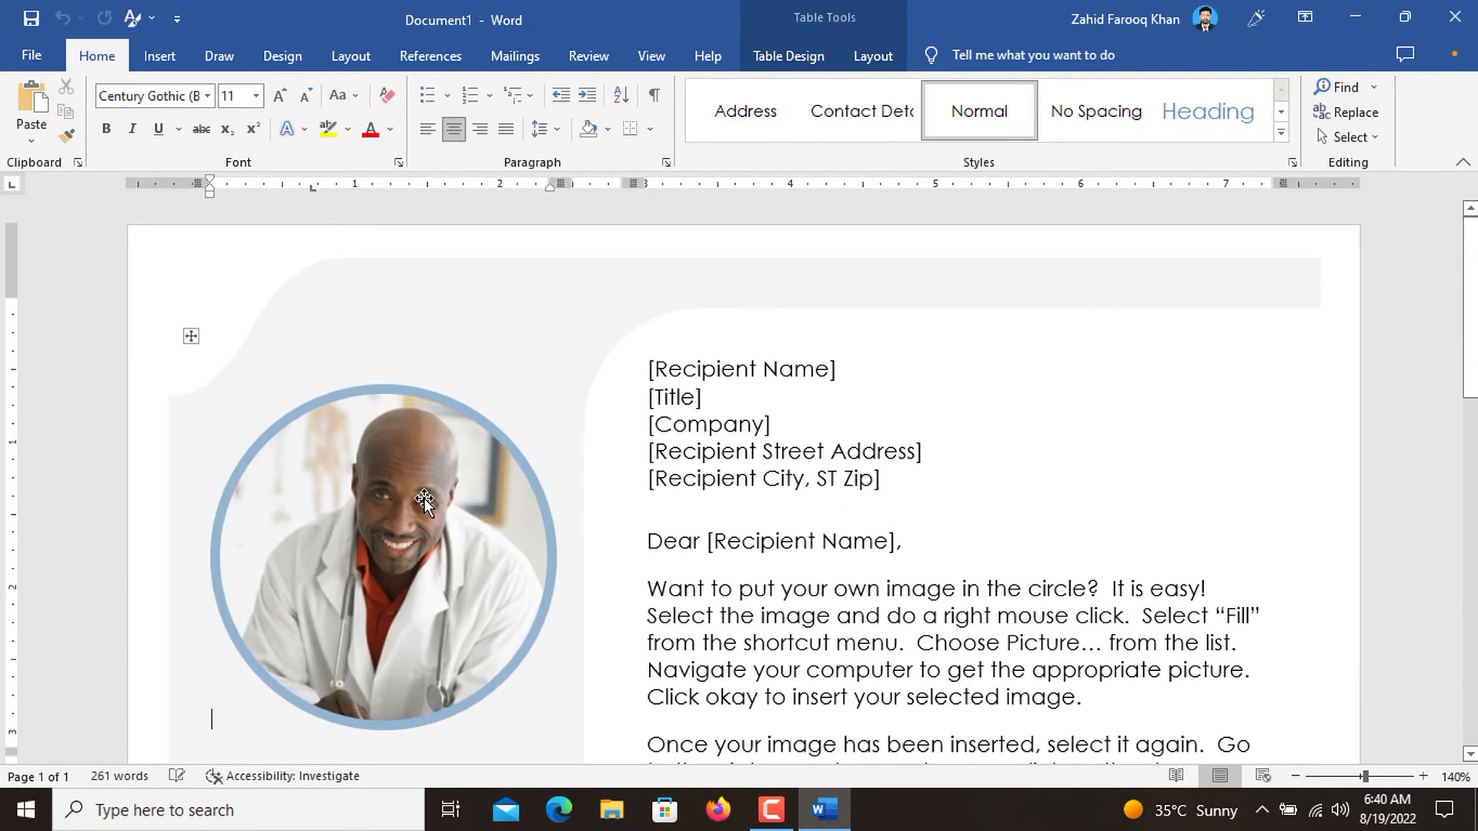
left_click(423, 497)
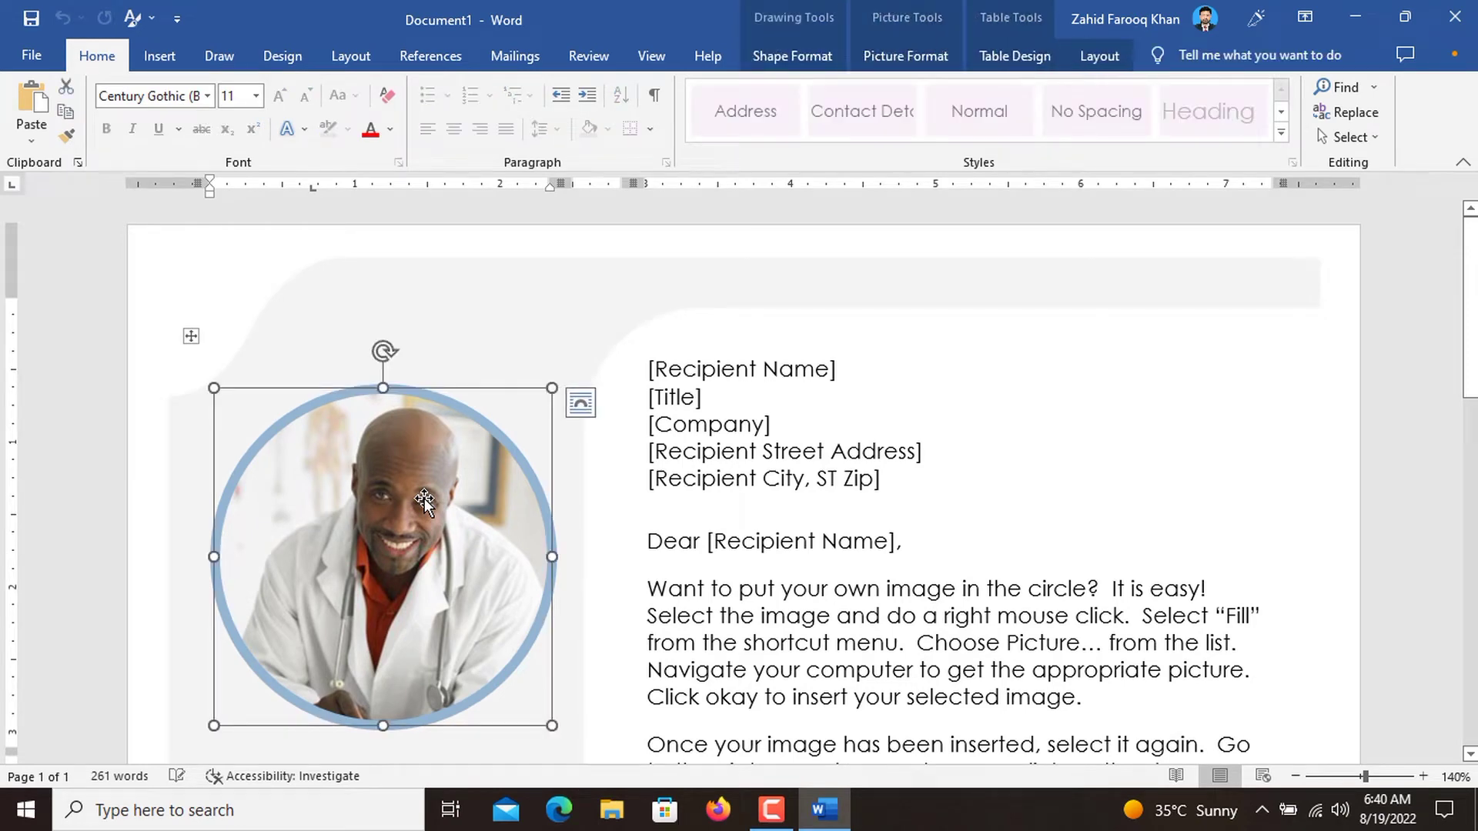
left_click(906, 56)
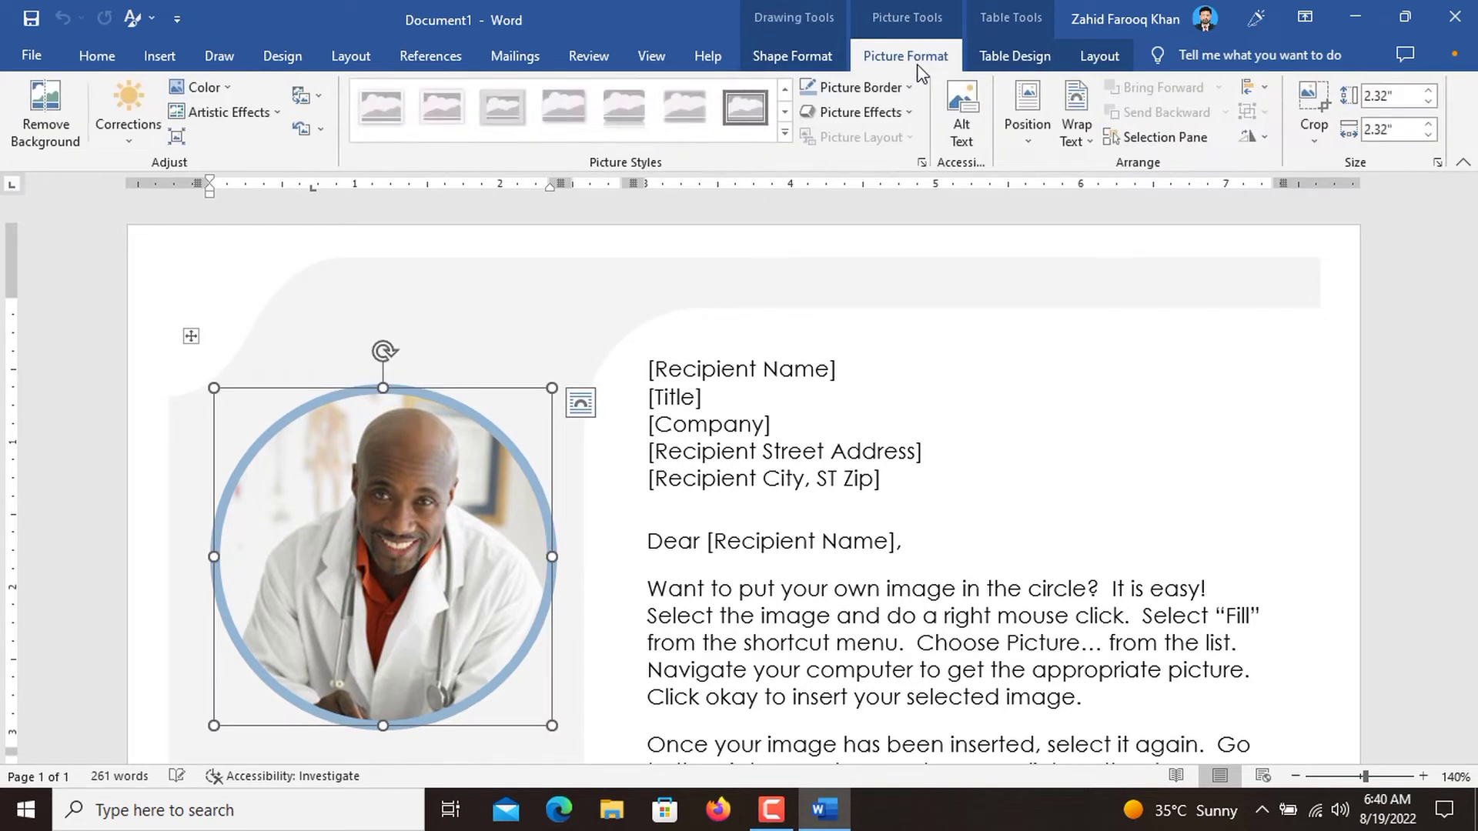
left_click(318, 97)
left_click(338, 131)
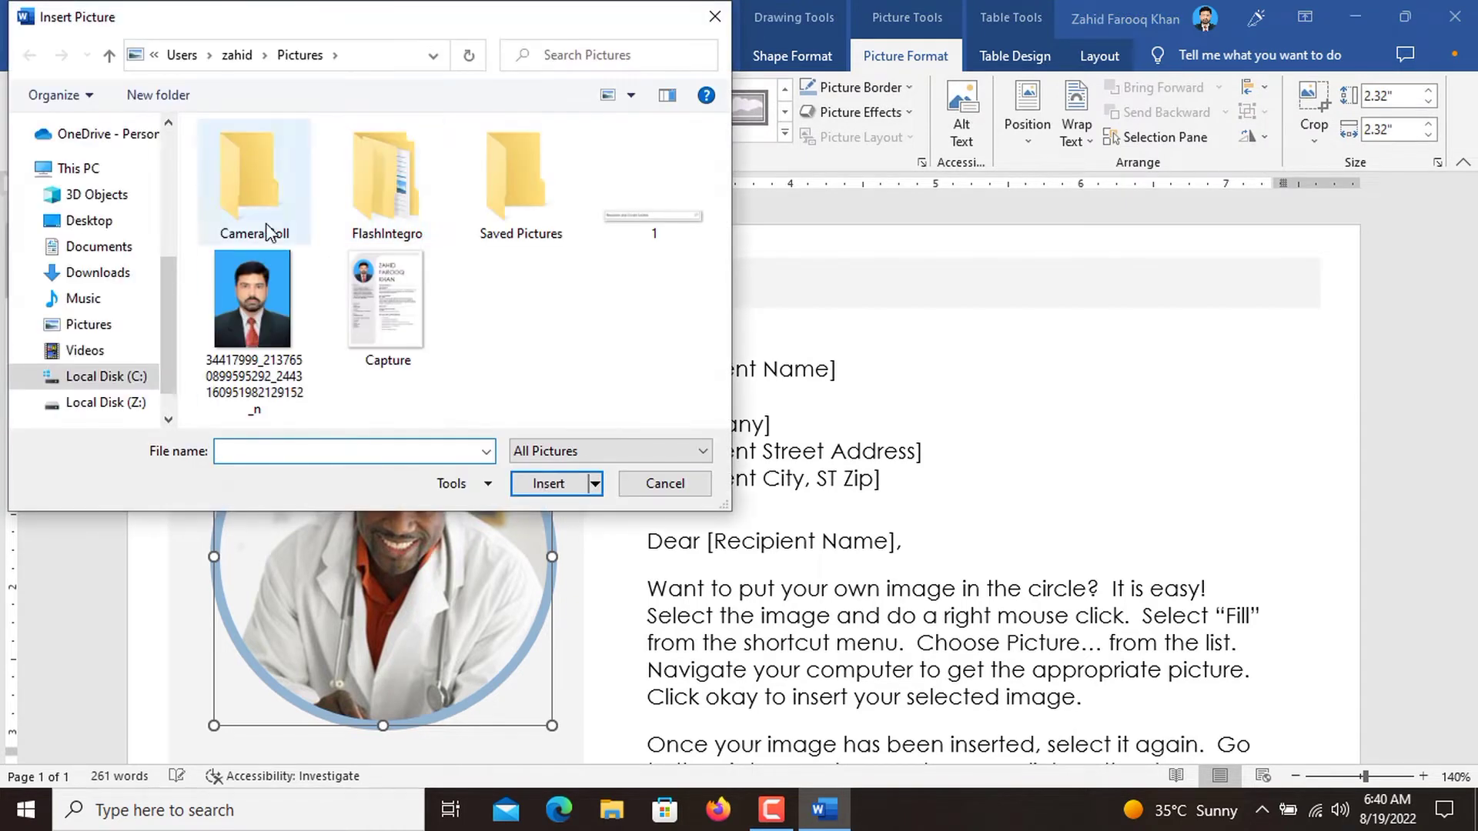
double_click(256, 290)
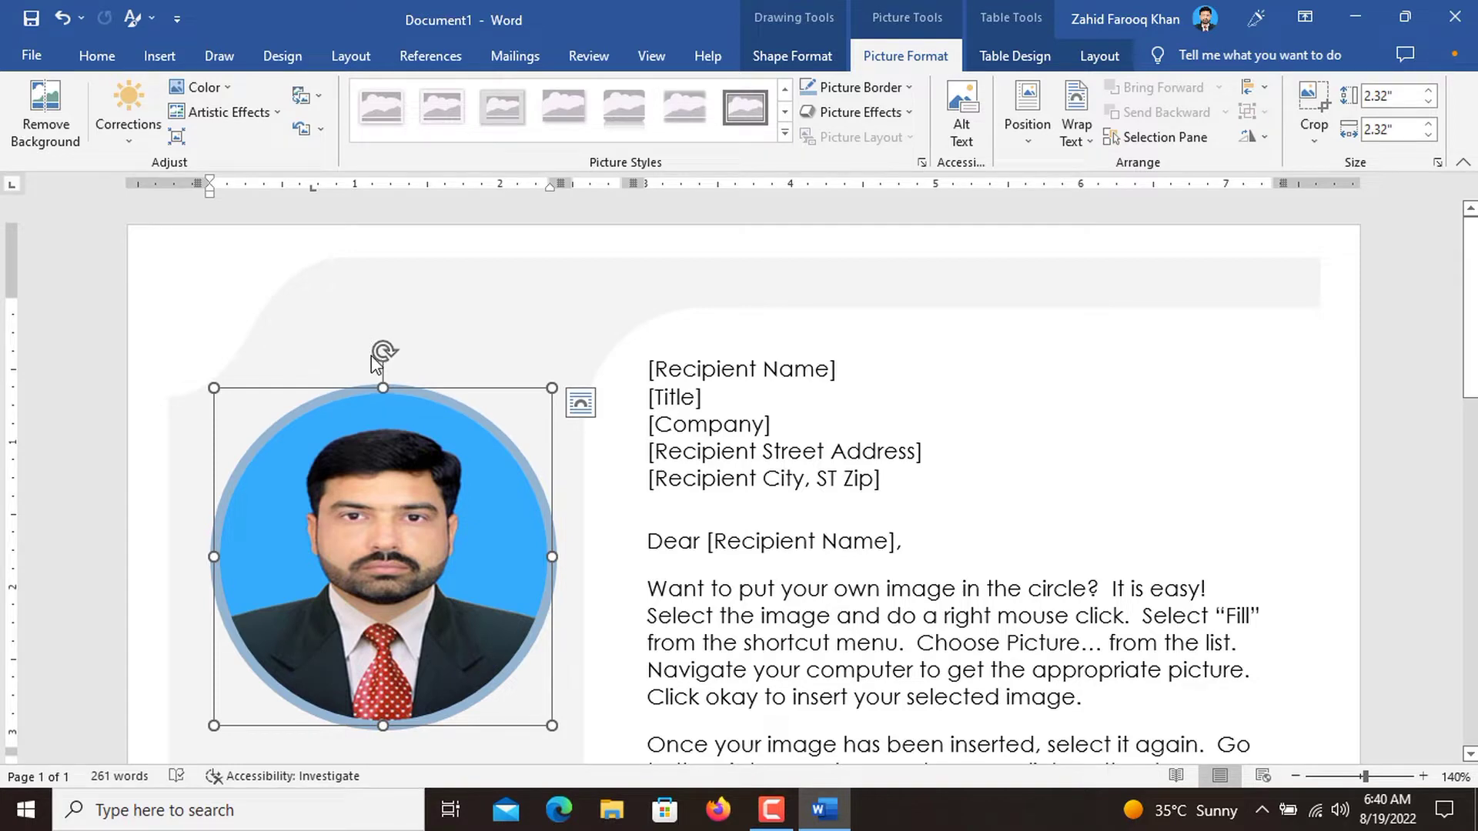
Stretch the circular profile picture to a height of about 2.6" and move it slightly down.
left_click_drag(384, 389, 387, 348)
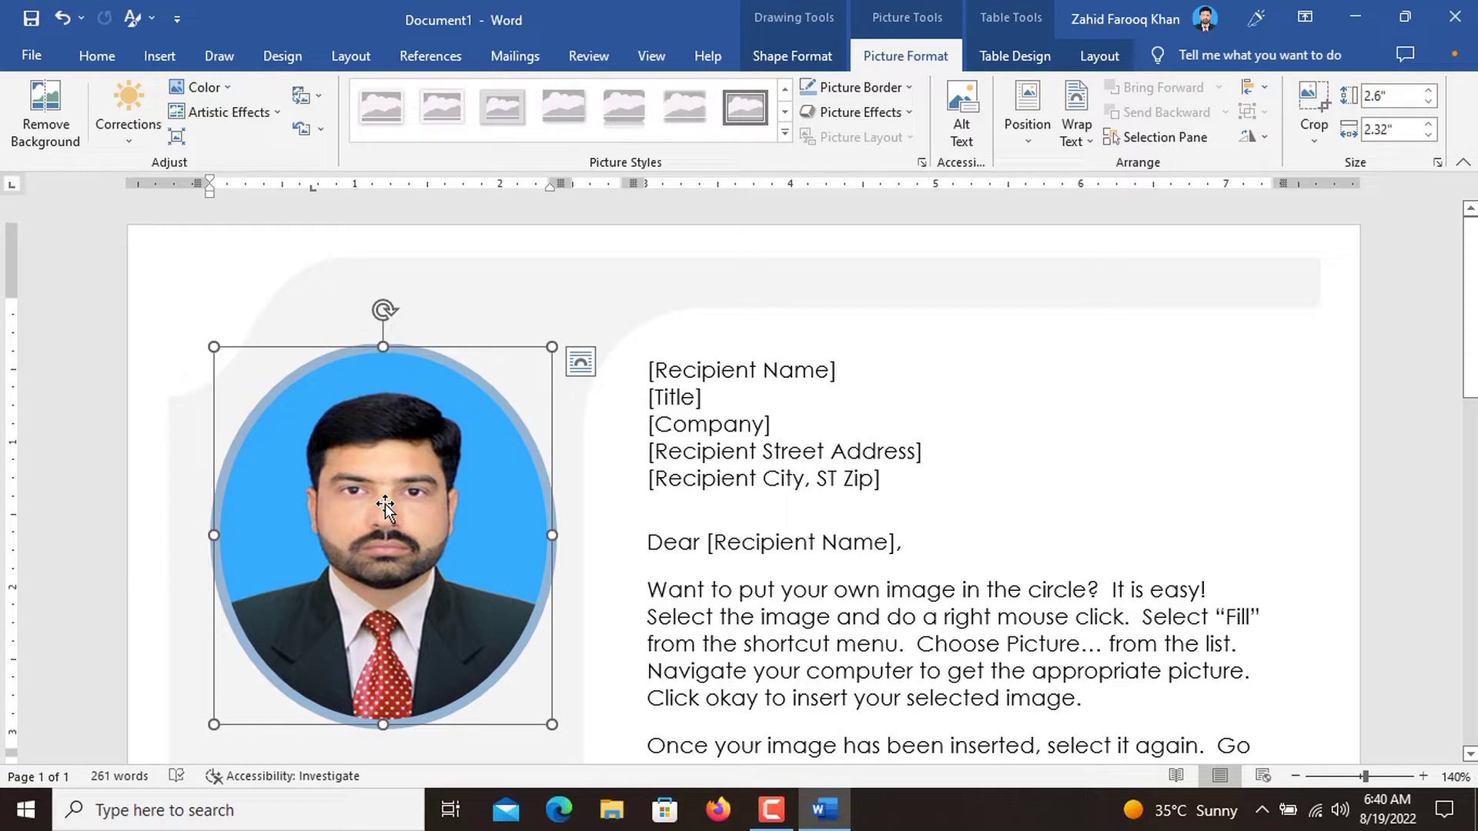
left_click_drag(385, 508, 383, 536)
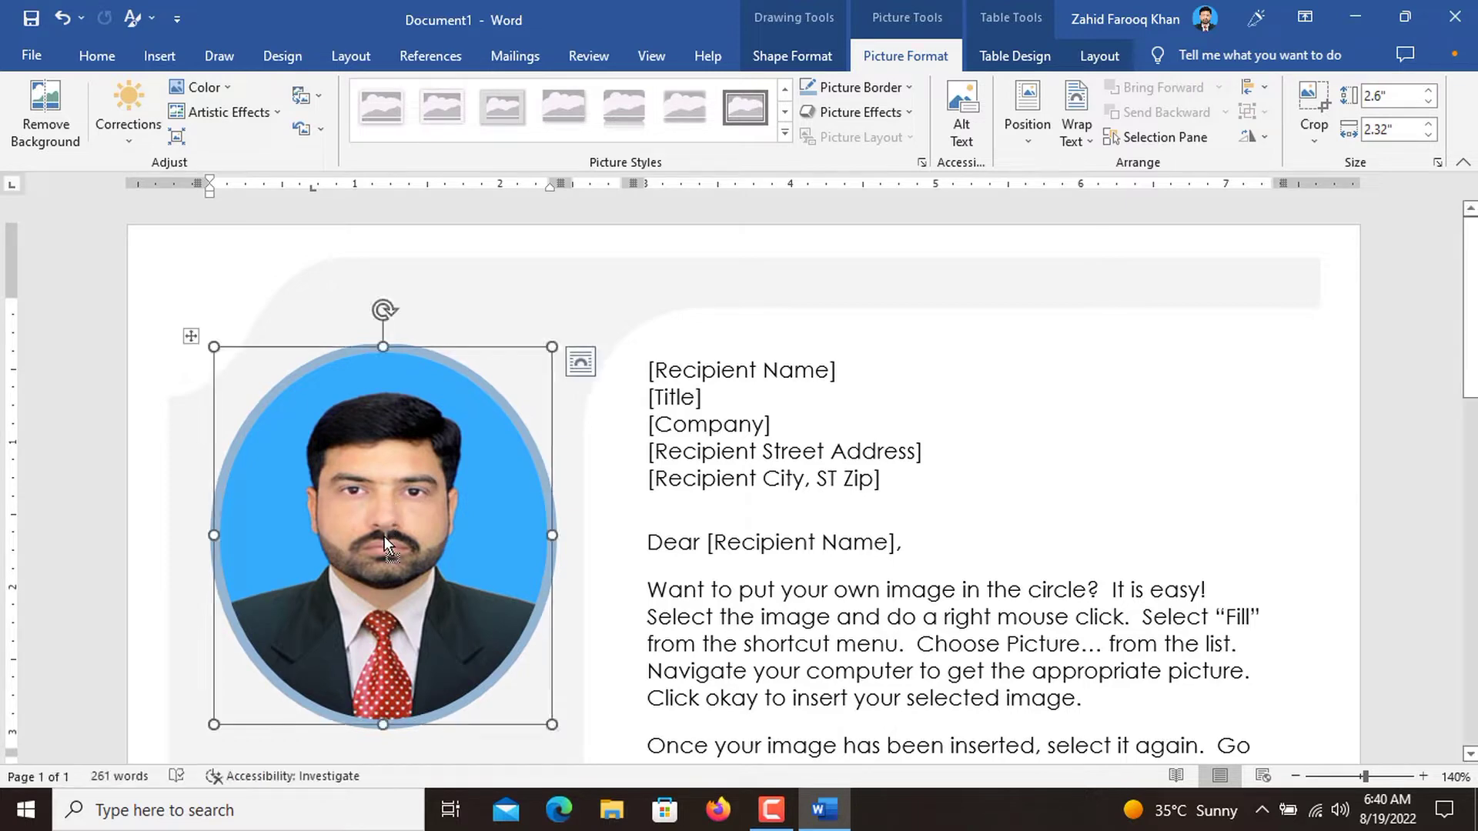
left_click(696, 493)
Replace the NAME HERE placeholder with the applicant's full name in capitals.
scroll(696, 495, "down", 5)
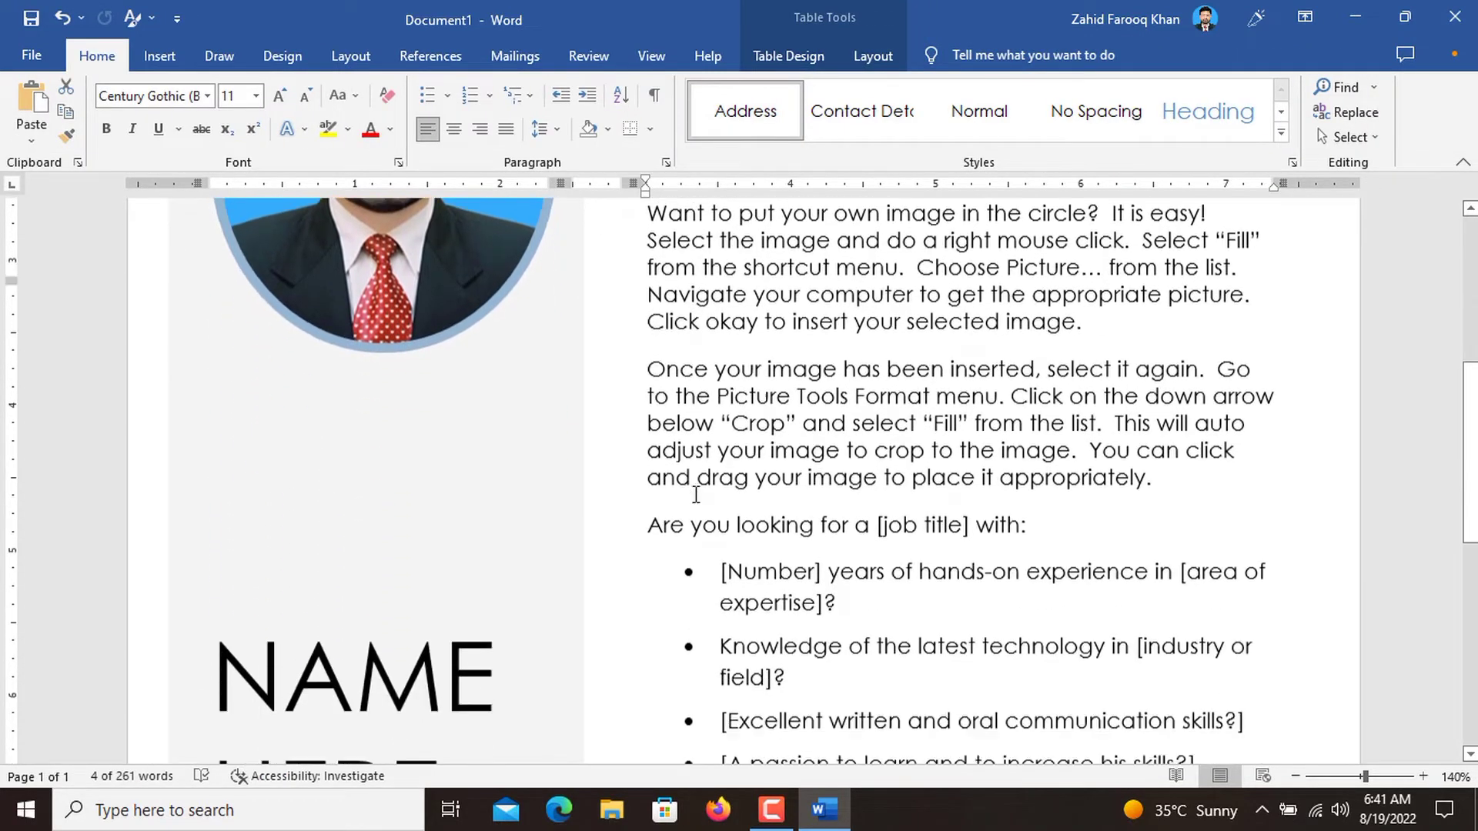
scroll(696, 495, "down", 4)
left_click(412, 439)
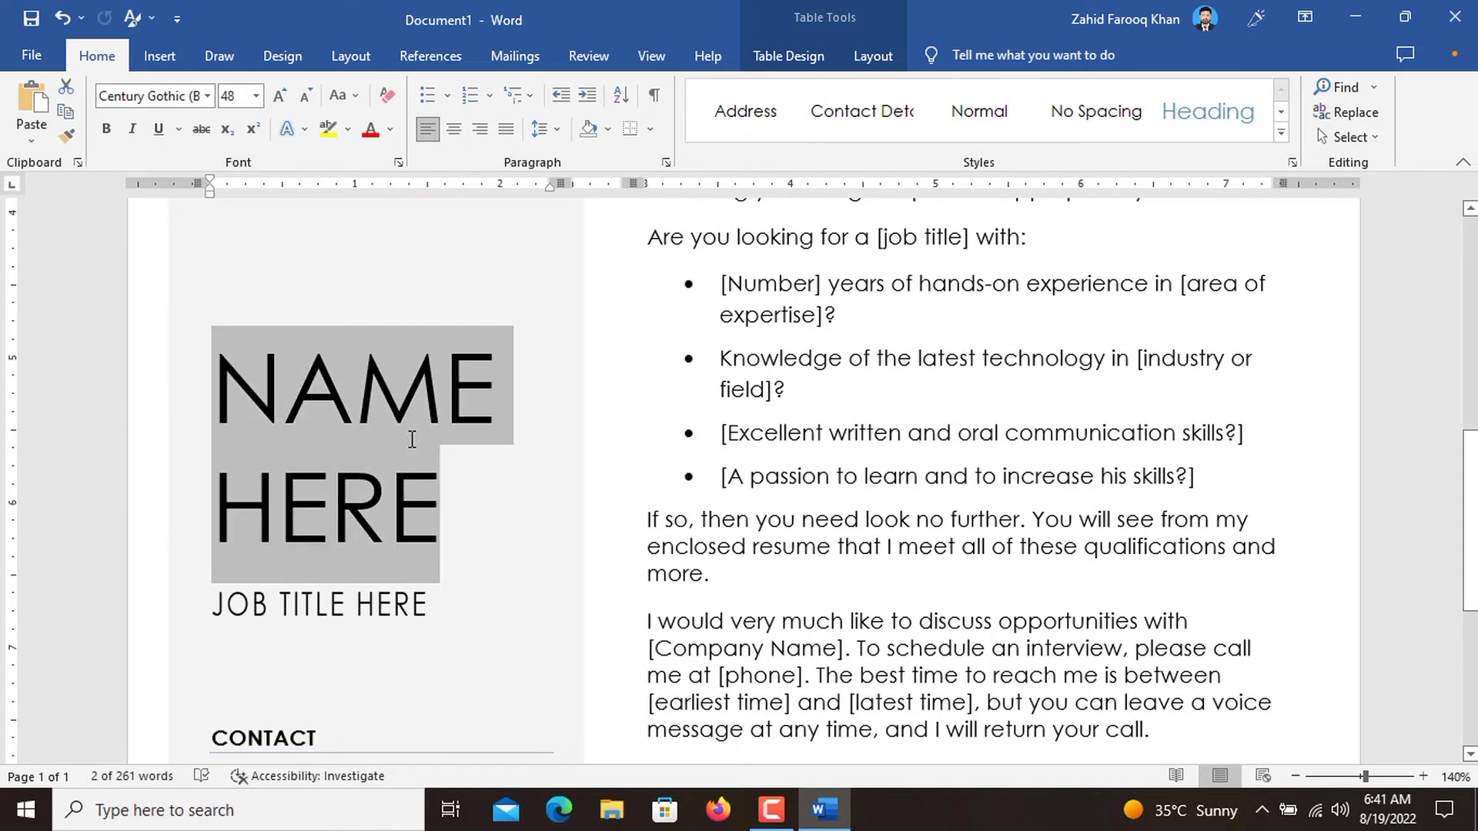
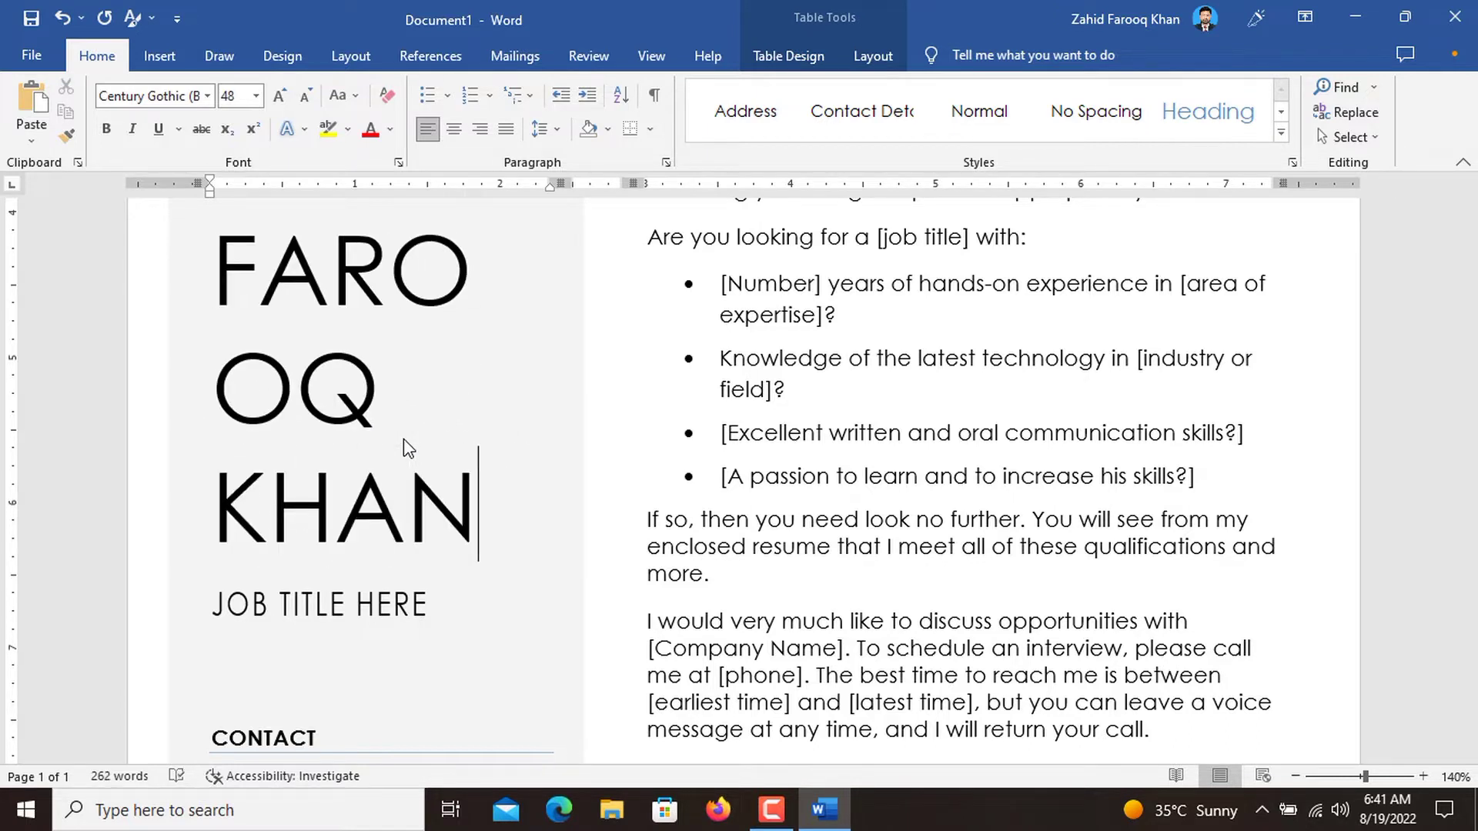
Reduce the applicant's full name to font size 36.
left_click(379, 426)
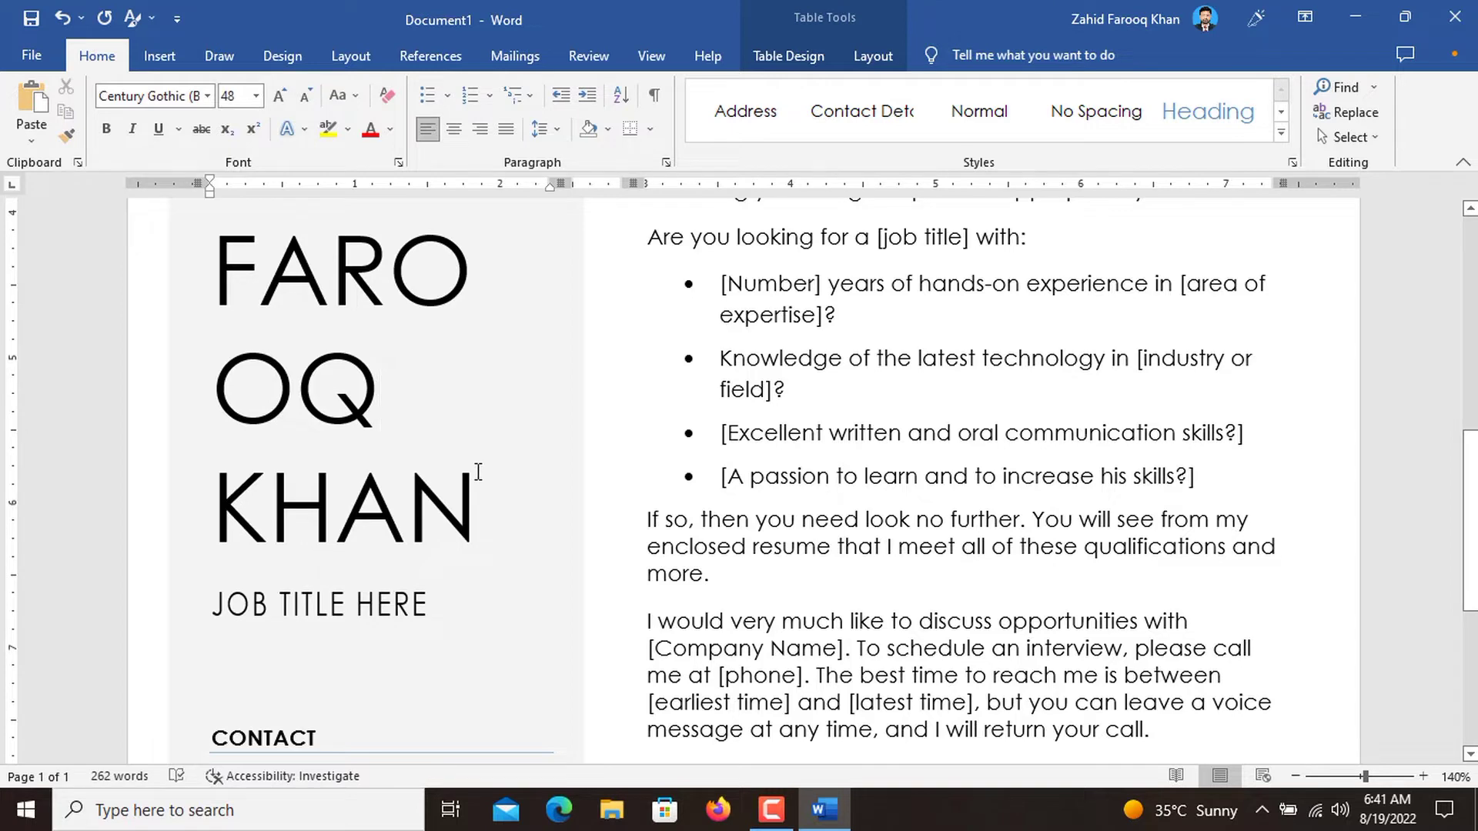
left_click_drag(477, 501, 243, 286)
left_click_drag(242, 201, 223, 192)
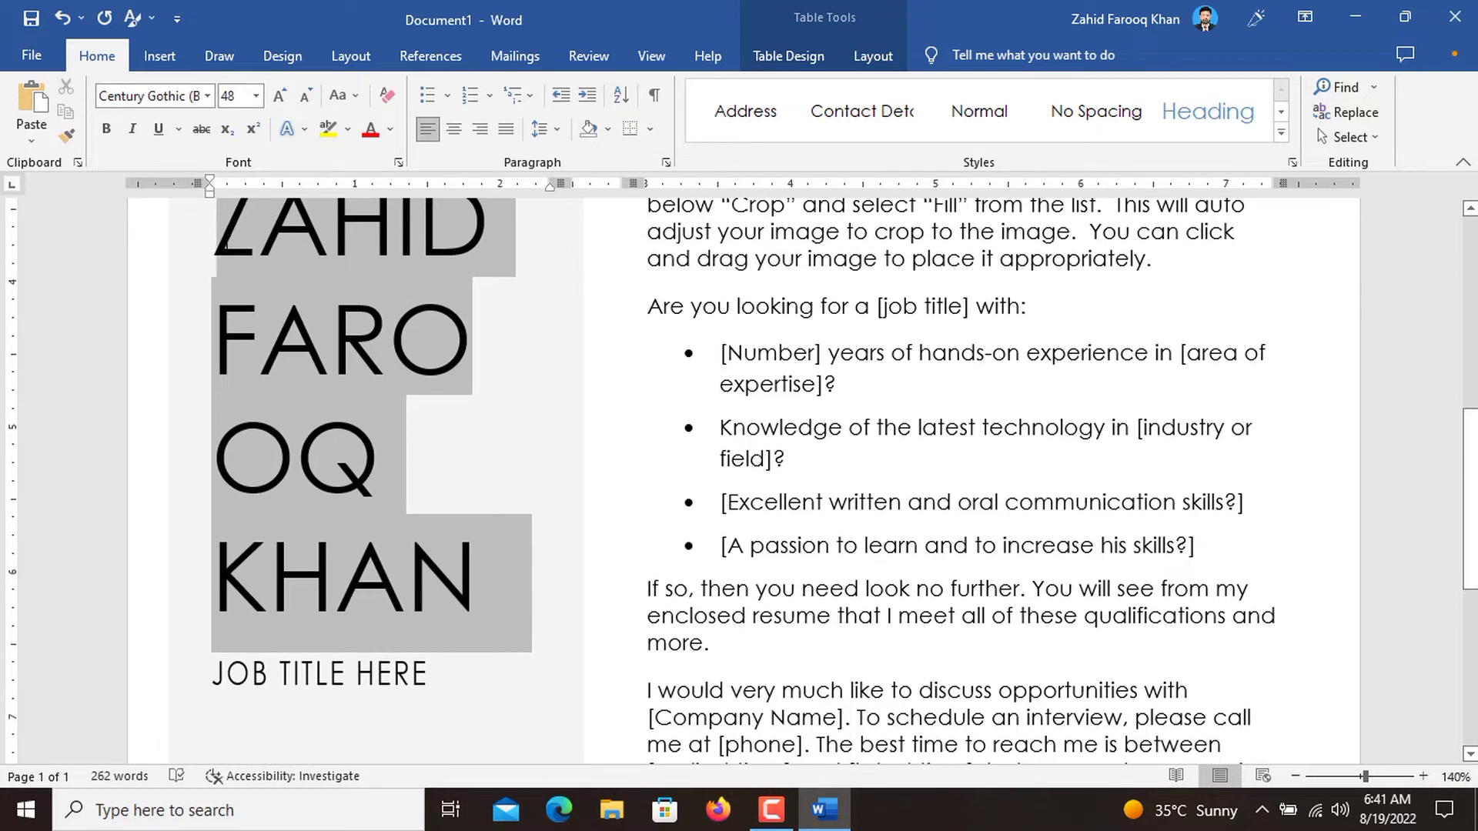
scroll(625, 428, "up", 2)
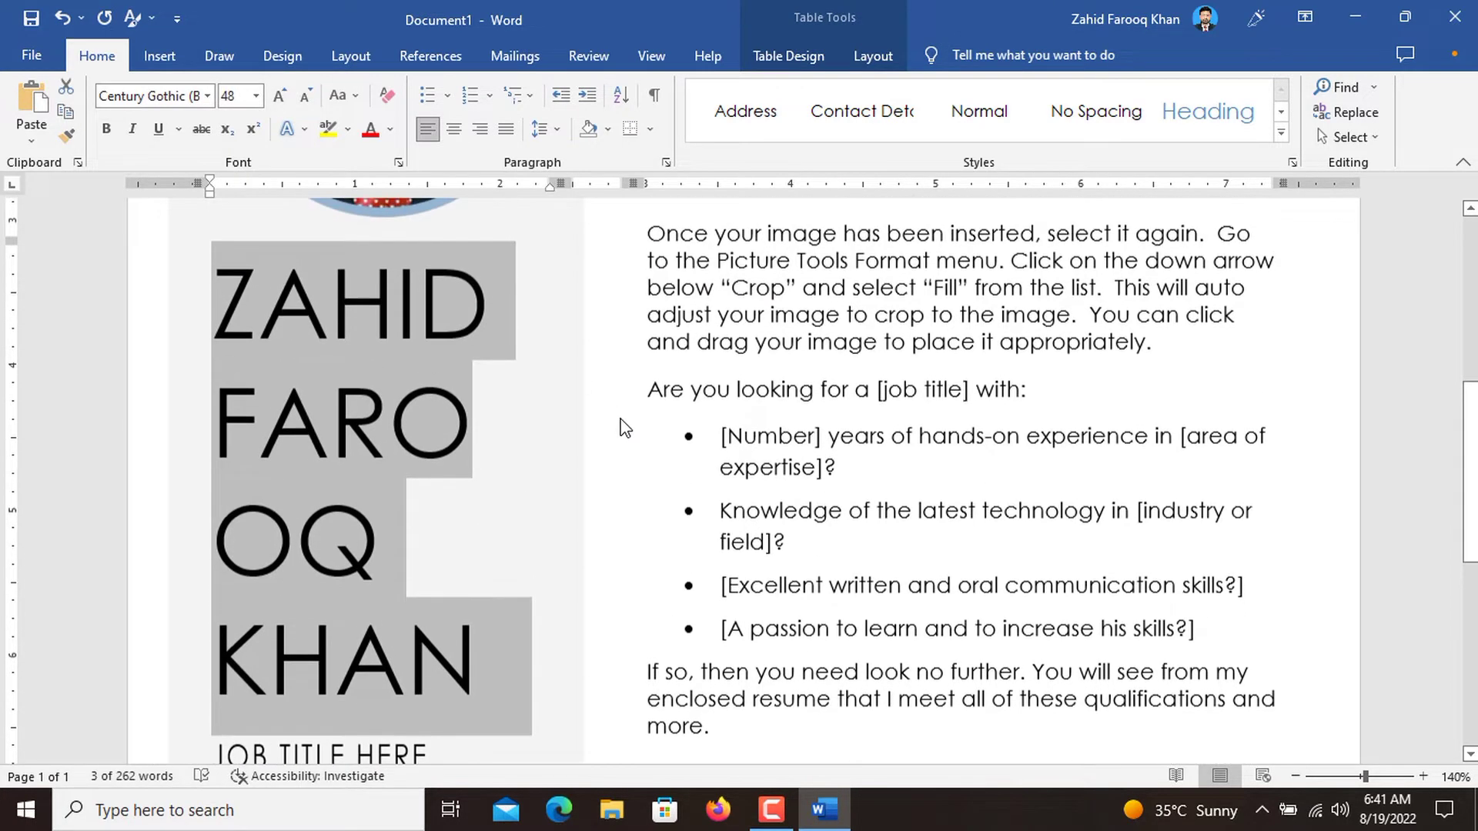
left_click(310, 101)
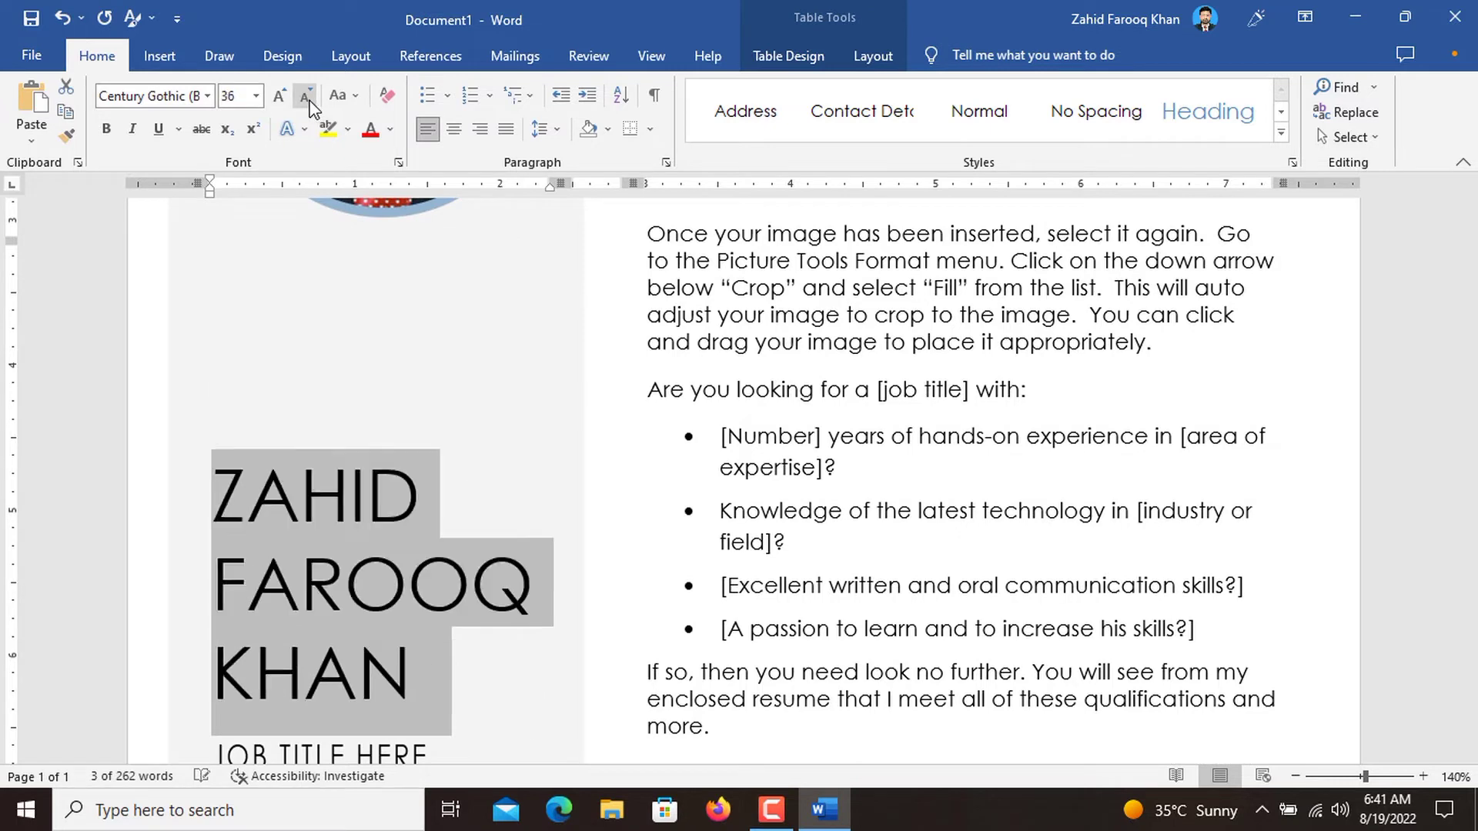
left_click(497, 419)
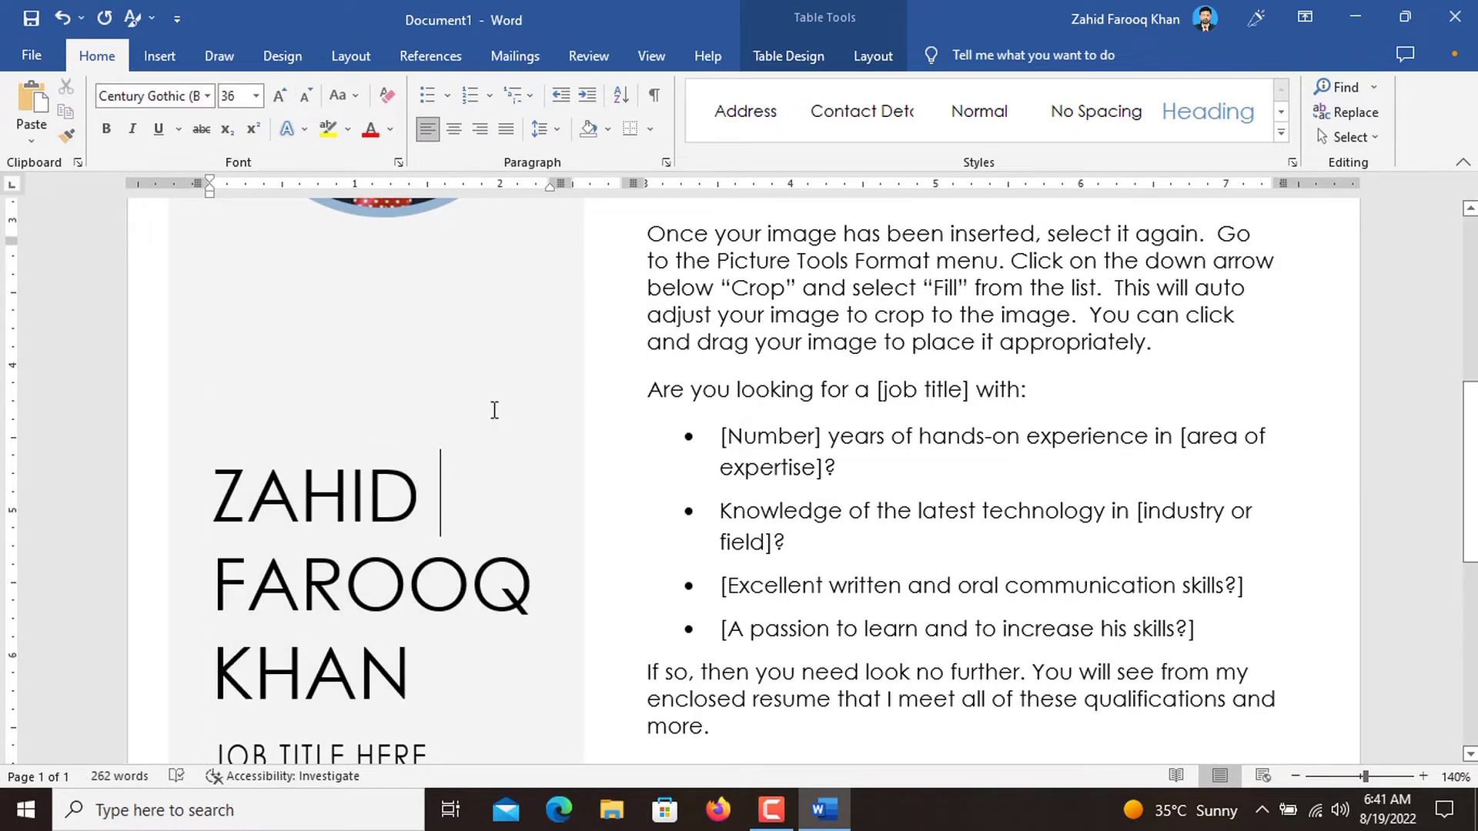
Replace the JOB TITLE HERE placeholder with "Software Developer".
scroll(485, 412, "down", 8)
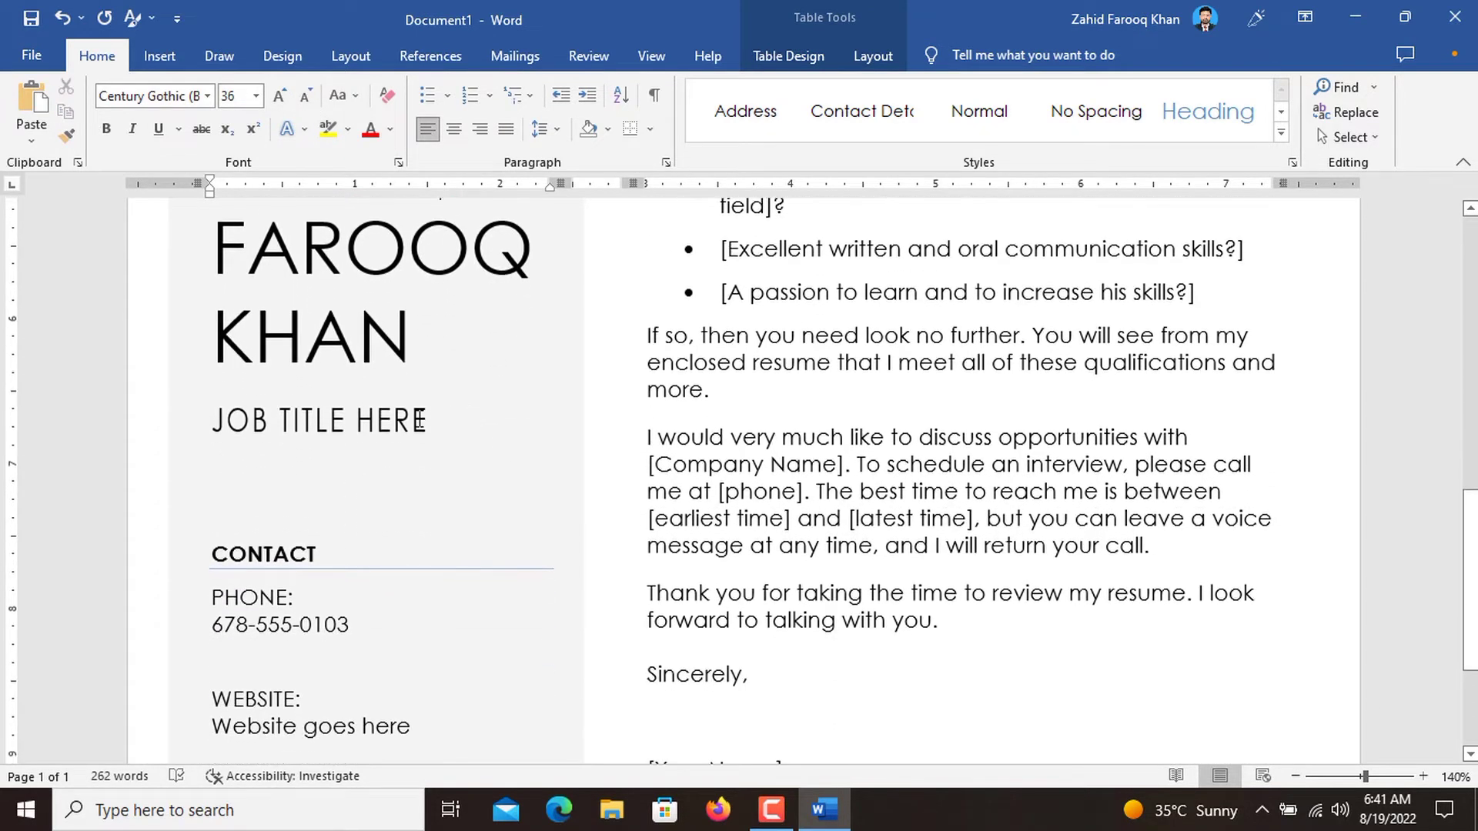
triple_click(420, 422)
type("so")
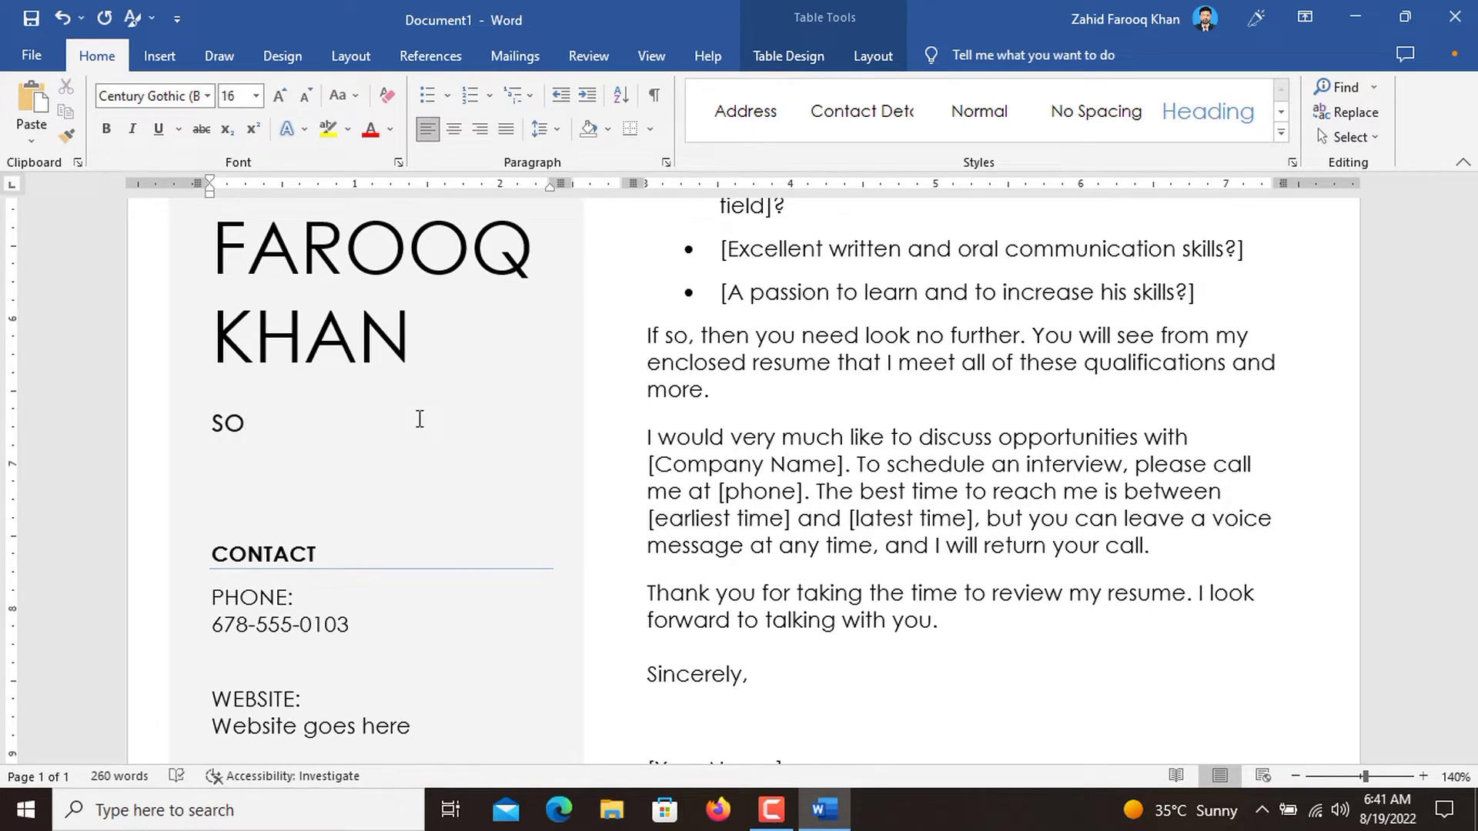
key("BackSpace")
key("BackSpace")
type("Software Dev")
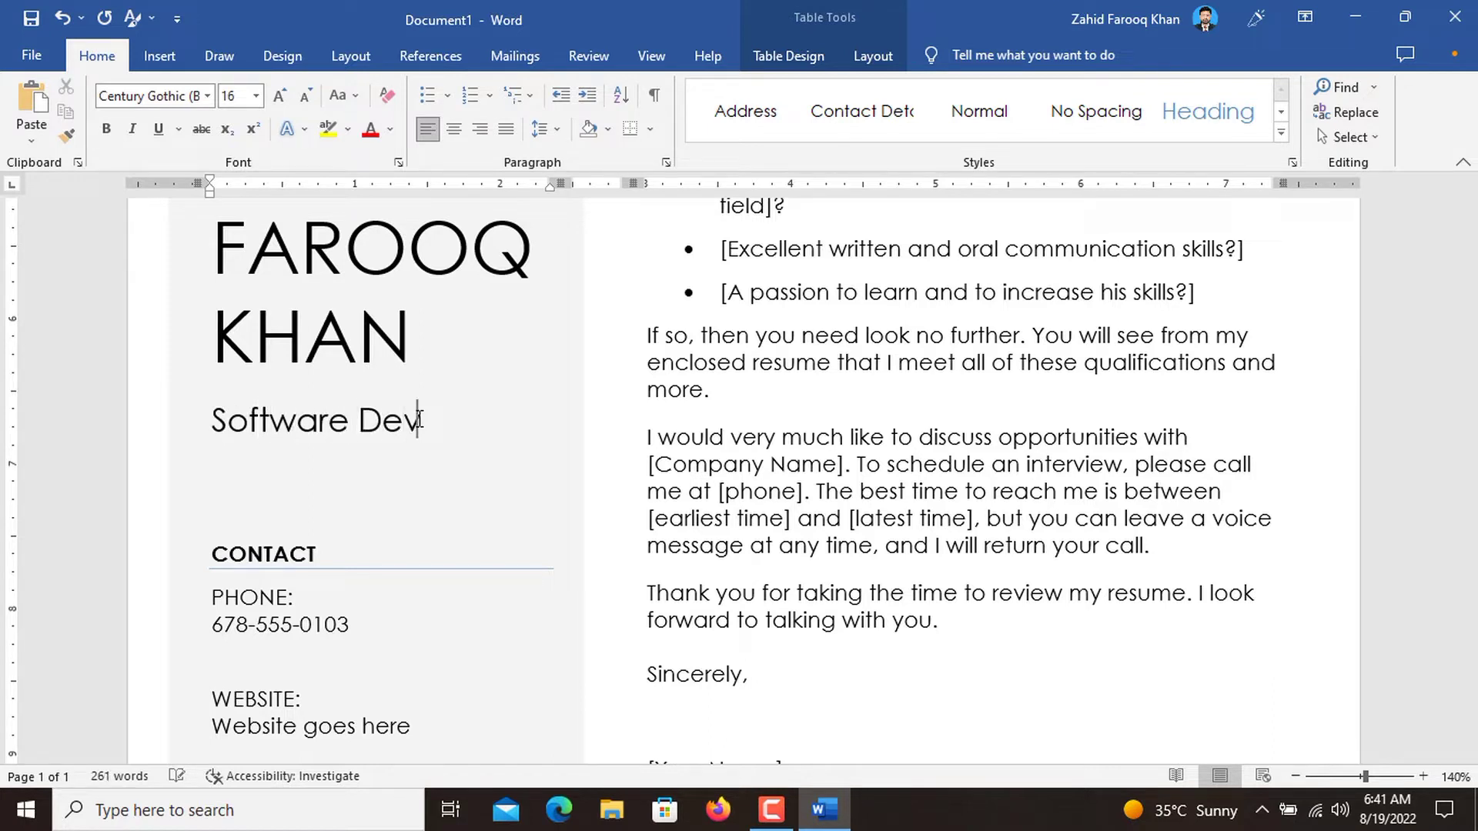
type("eloper")
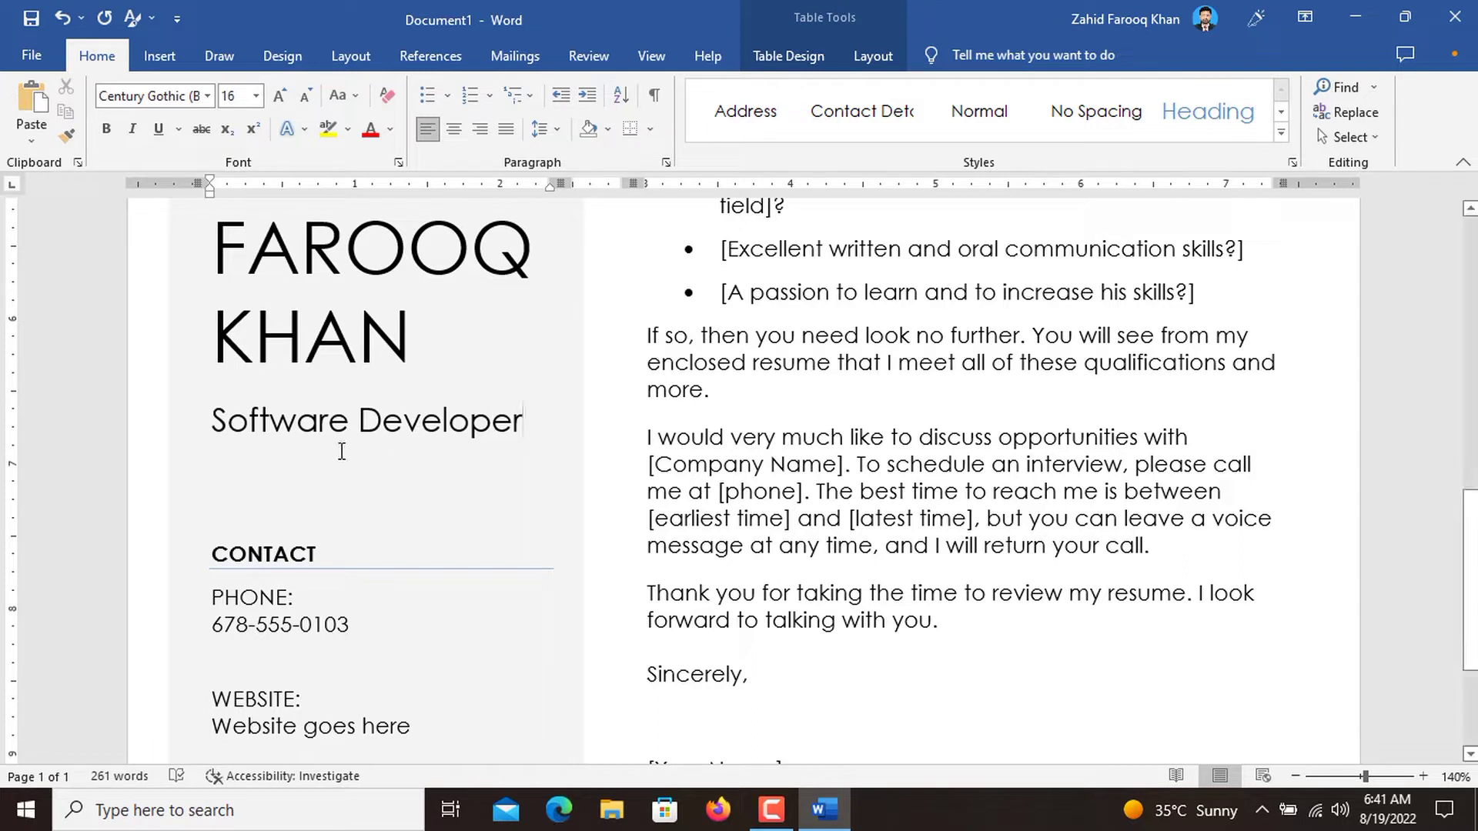
Try "Driver" as the job title in place of "Software Developer".
triple_click(212, 444)
key("BackSpace")
type("D")
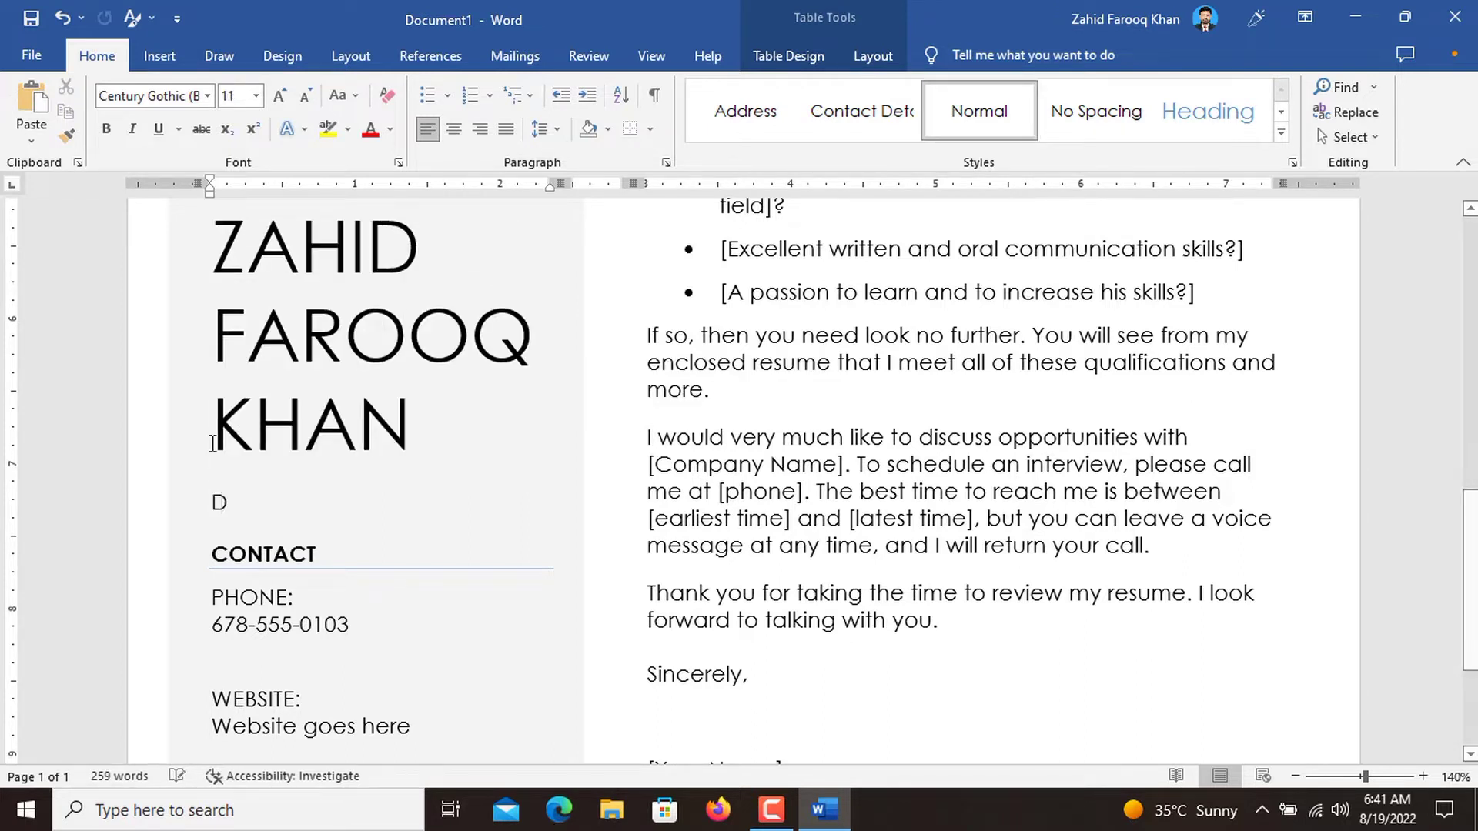
type("river")
left_click_drag(328, 509, 206, 508)
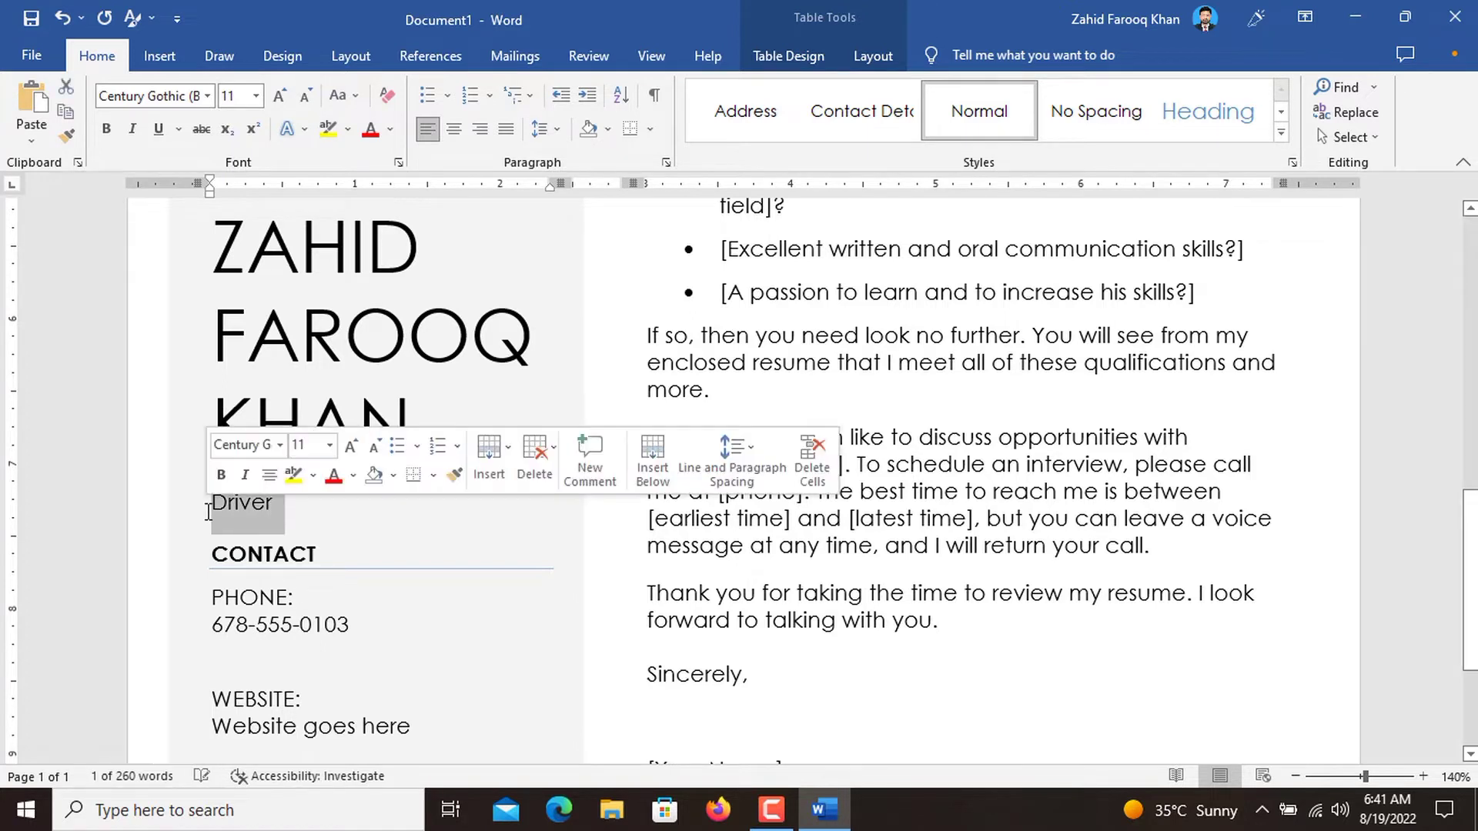
key("BackSpace")
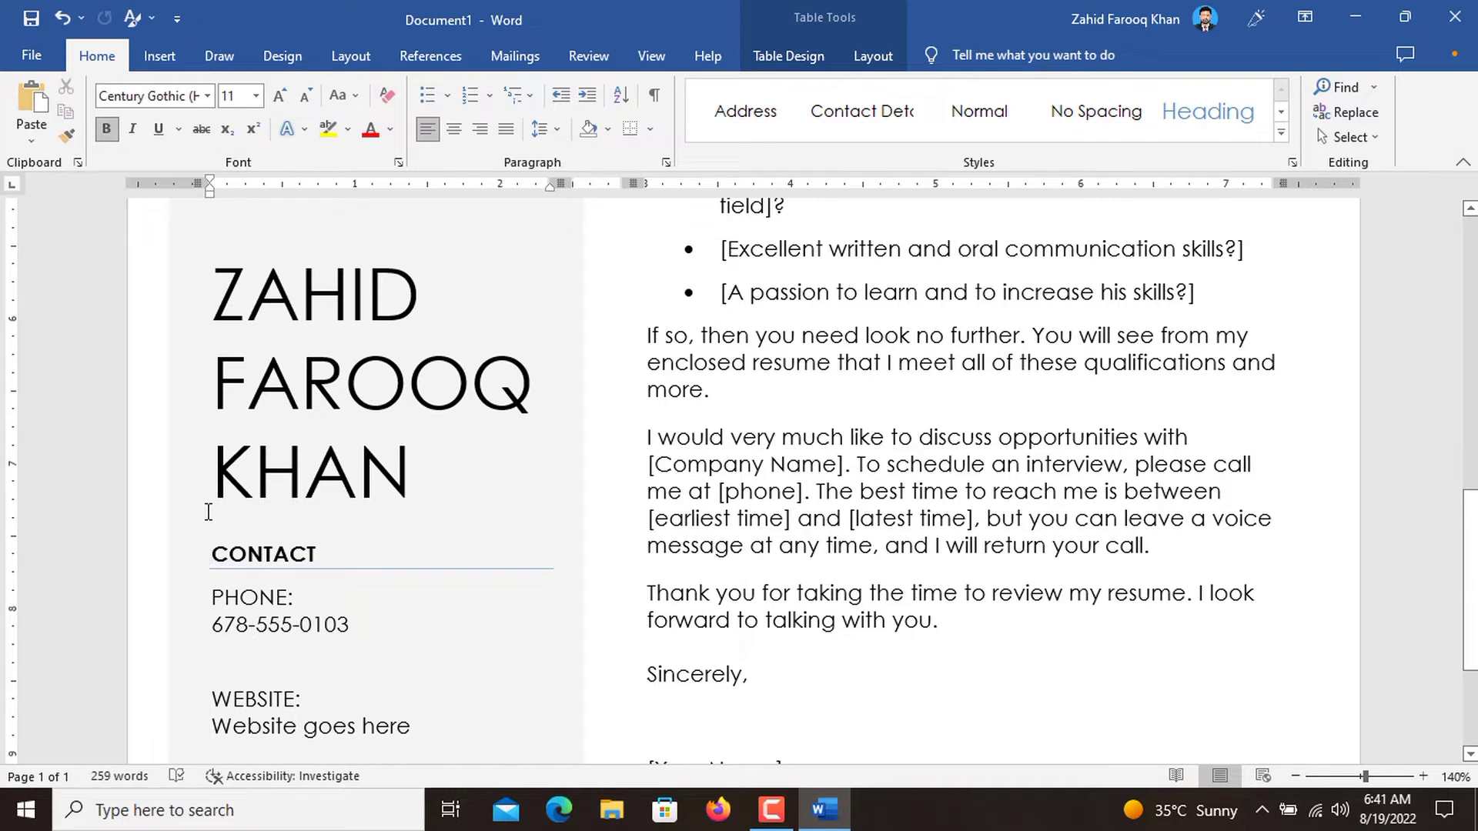
key("ctrl+z")
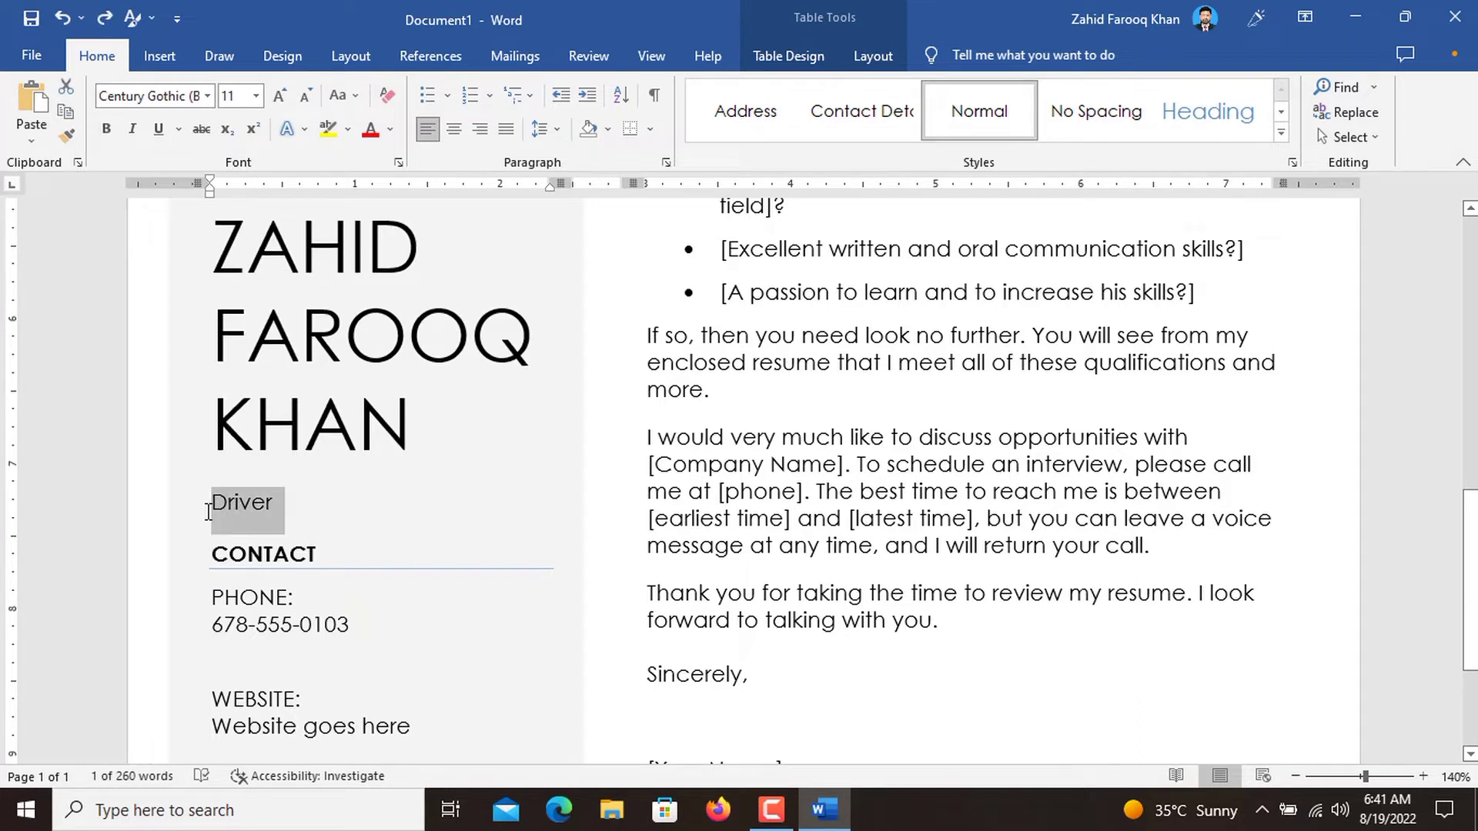
Try "Life guard" as the job title, and undo the replacements back to "Software Developer".
type("Li")
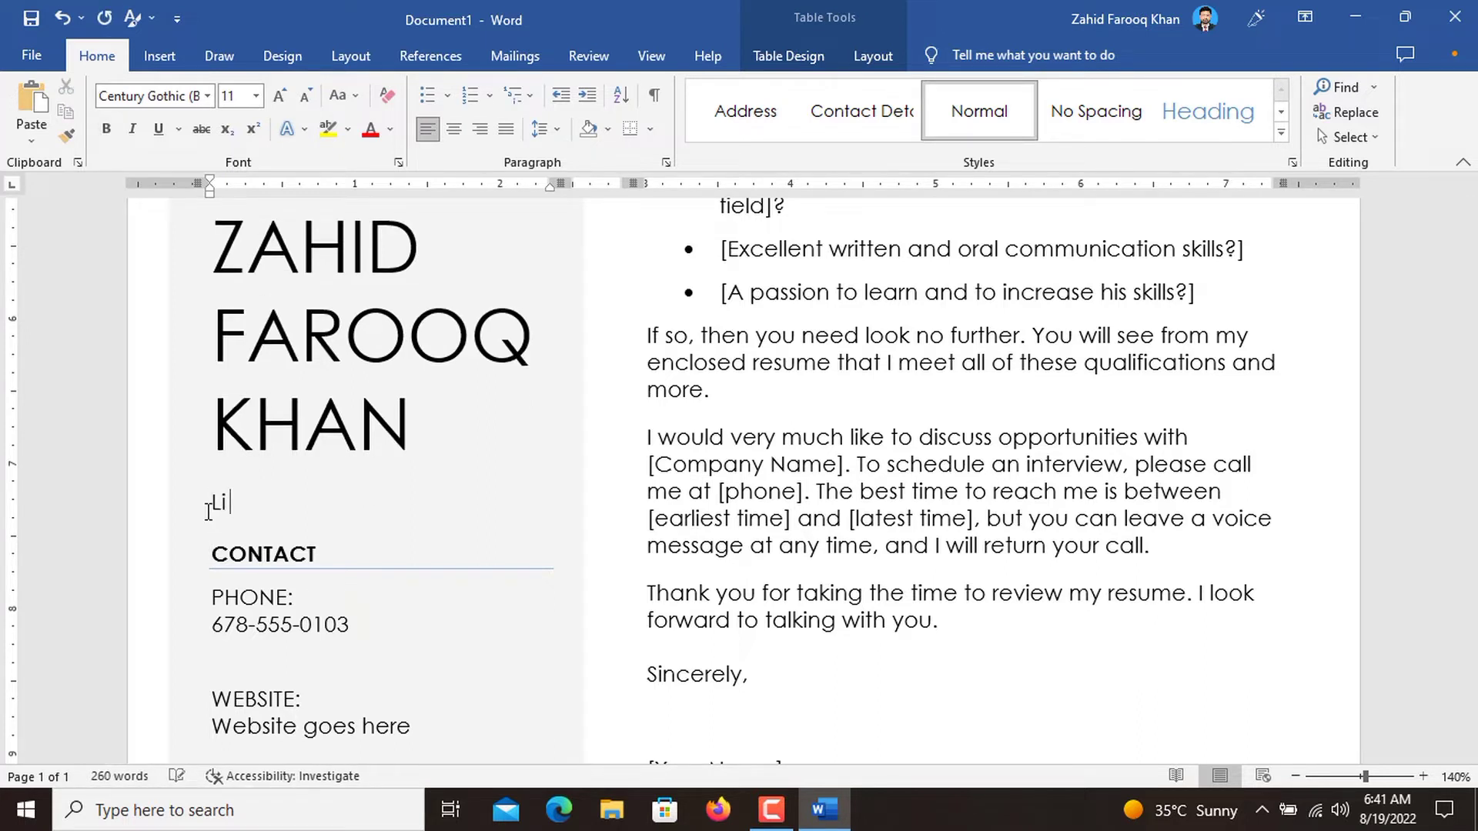
type("fe guard")
key("ctrl+z")
key("ctrl+z")
key("ctrl+z")
key("ctrl+z")
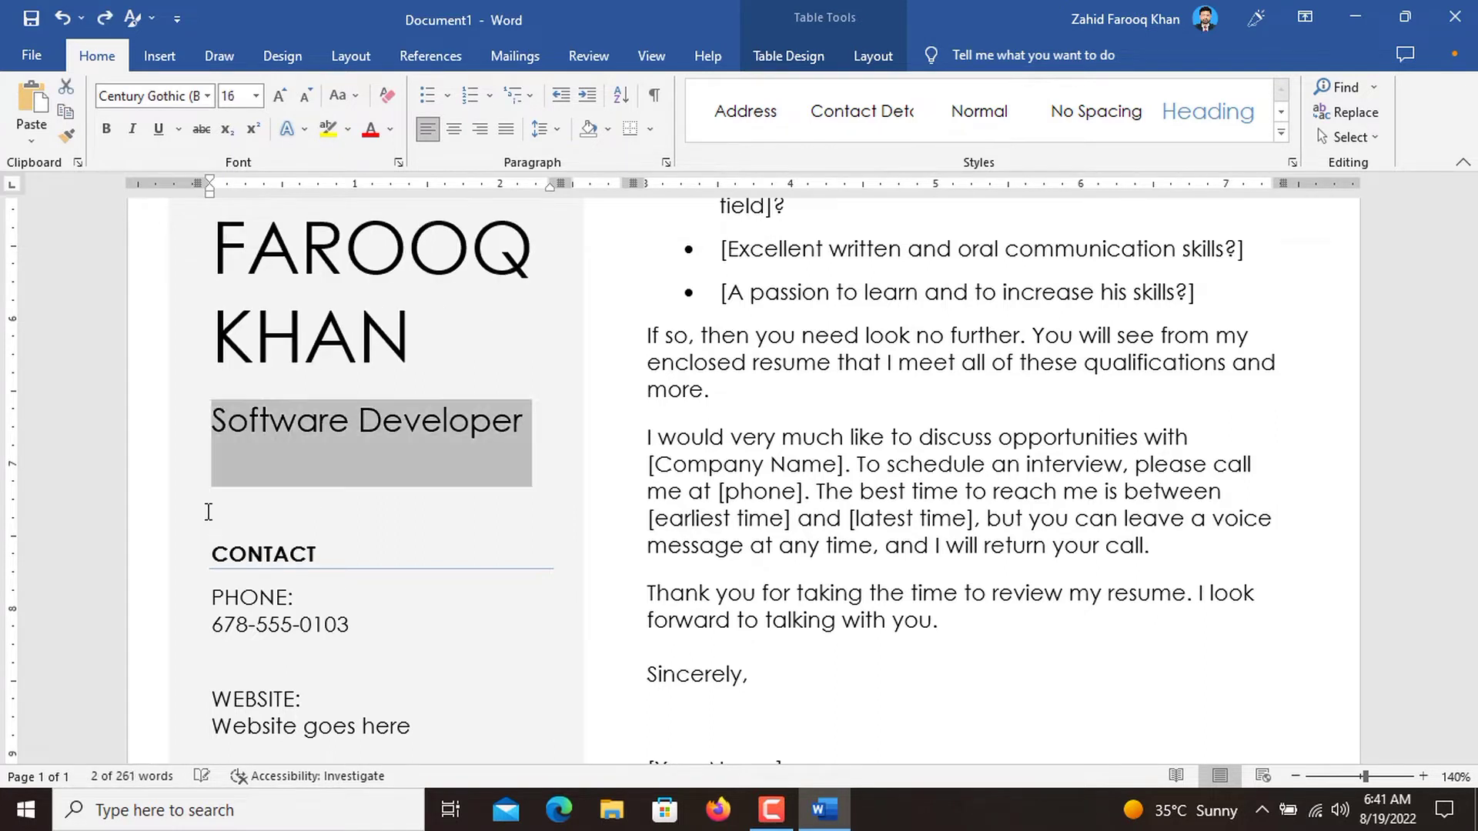
Replace the sample number under PHONE in the contact section with the applicant's phone number.
double_click(396, 588)
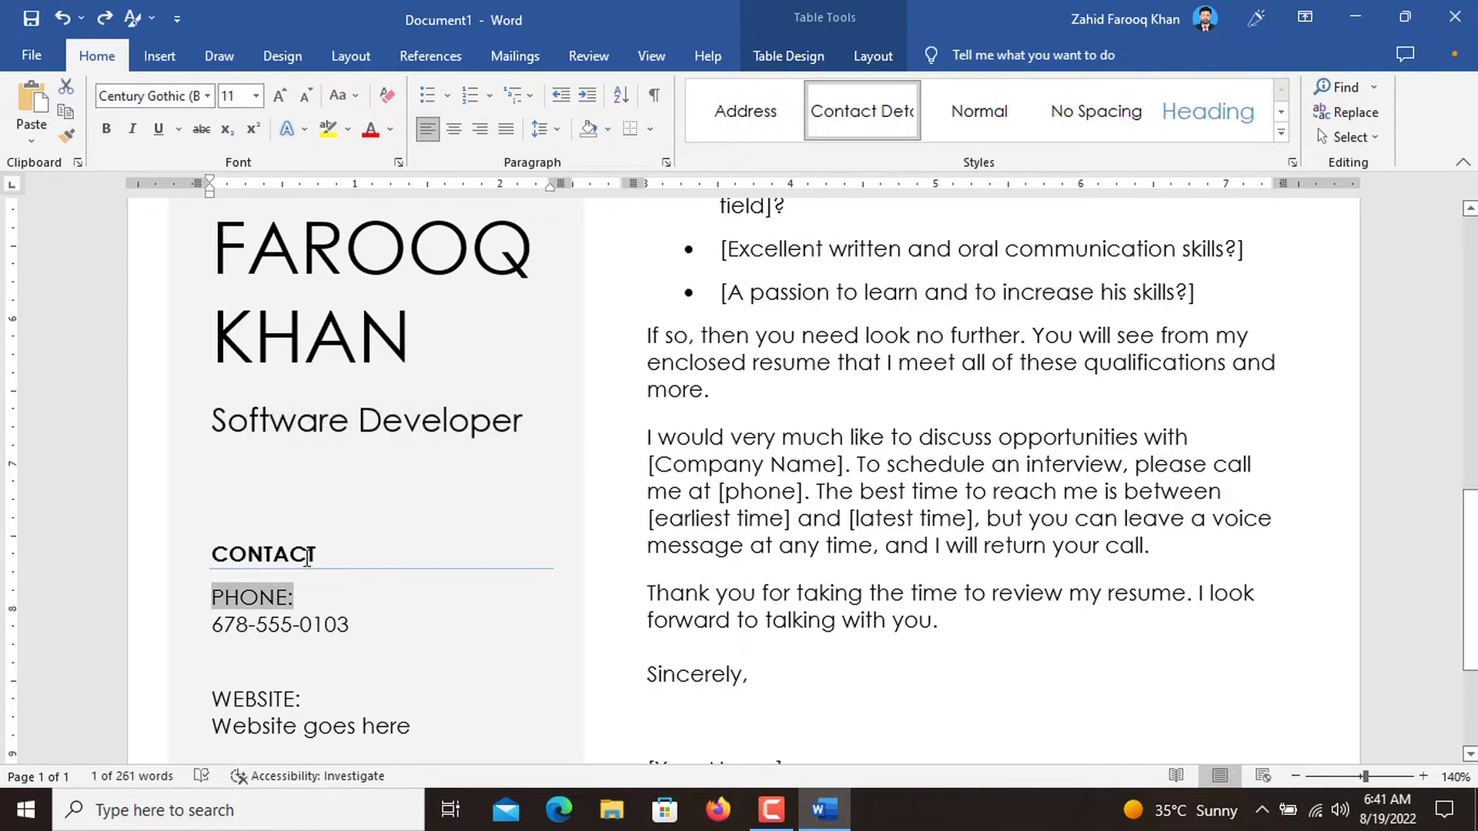
triple_click(286, 625)
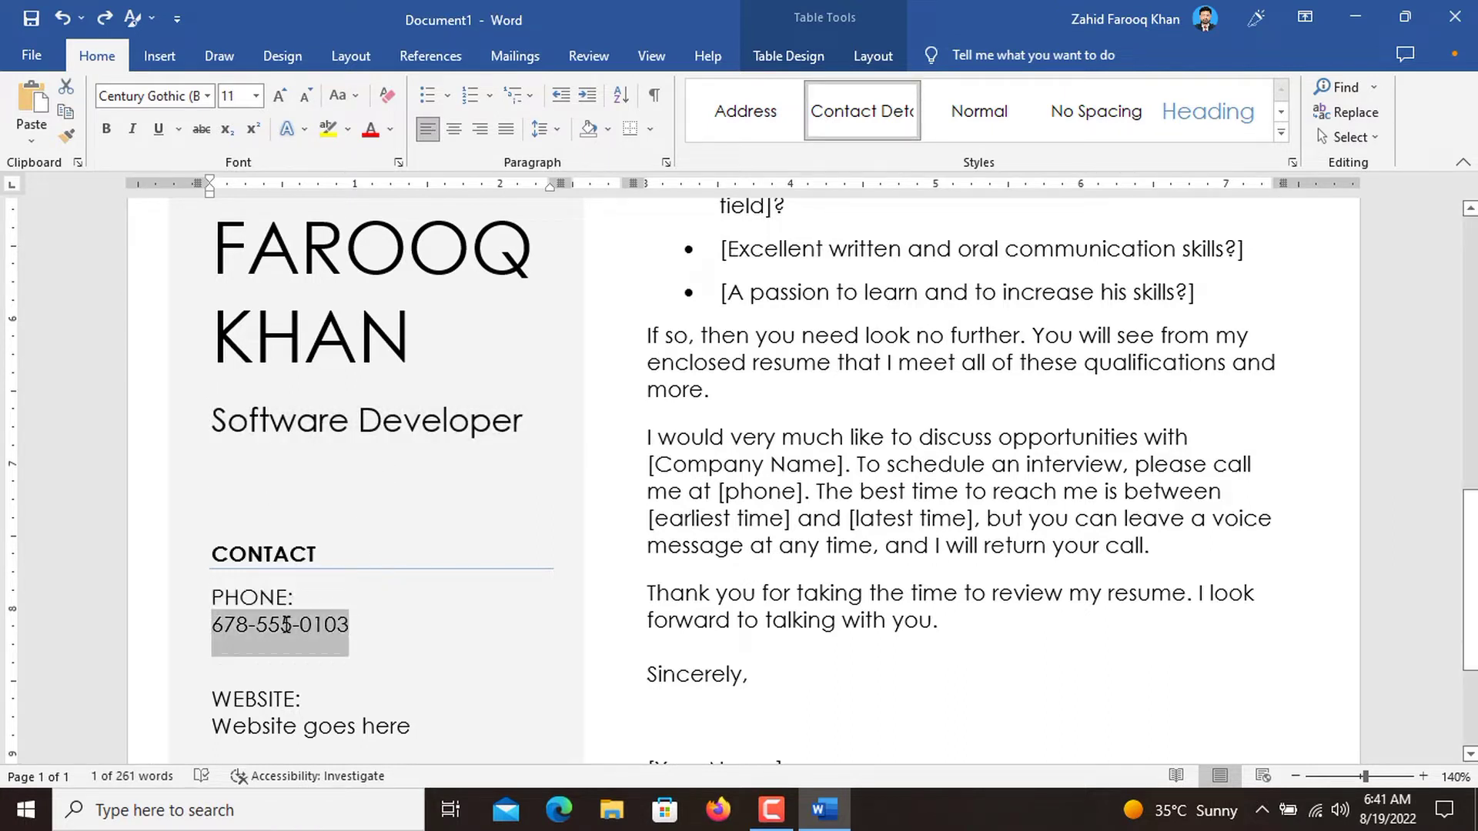
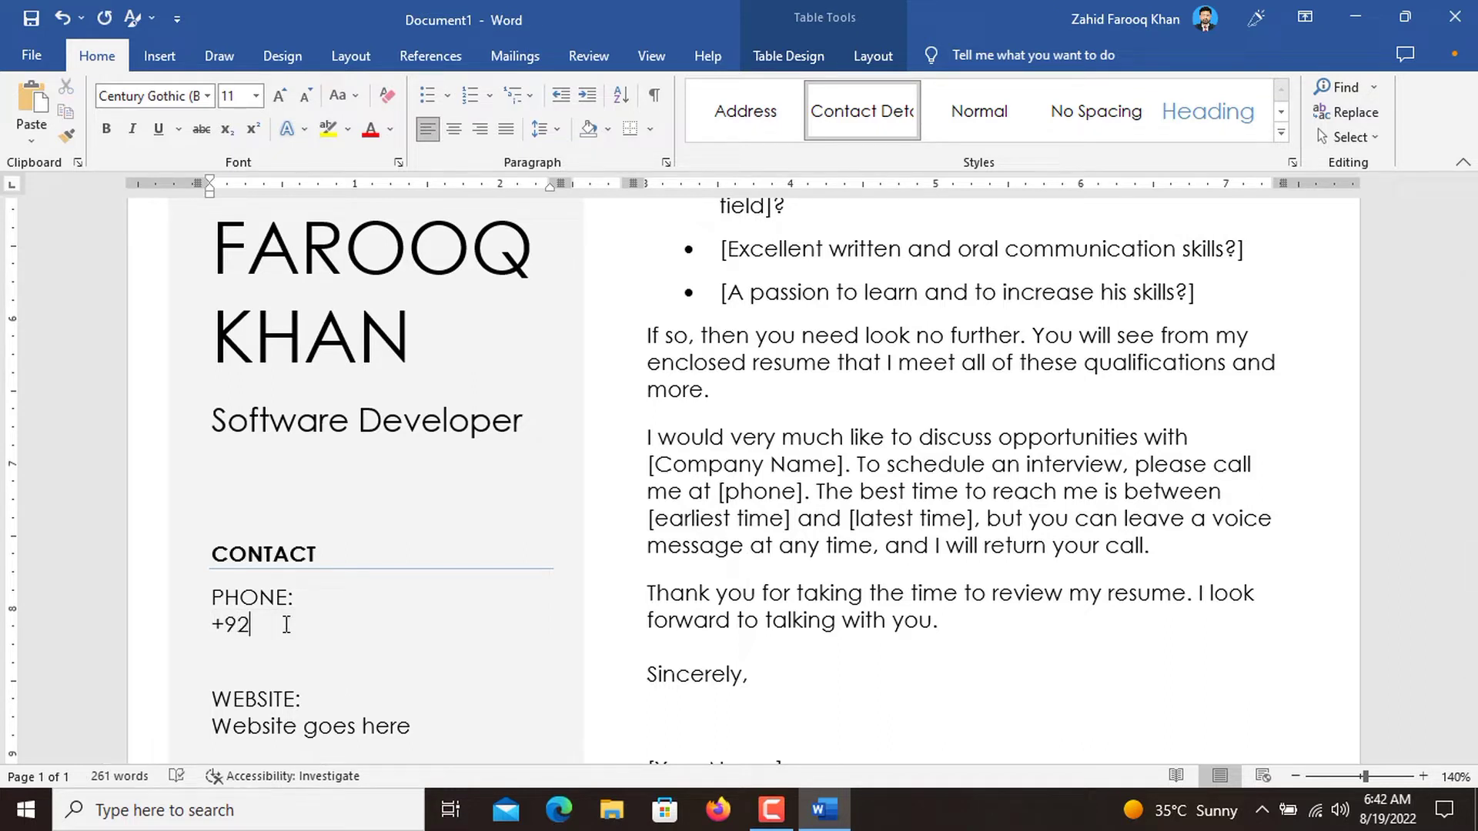
Change the WEBSITE label in the contact section to "ADDRESS:" in capital letters.
scroll(286, 626, "down", 3)
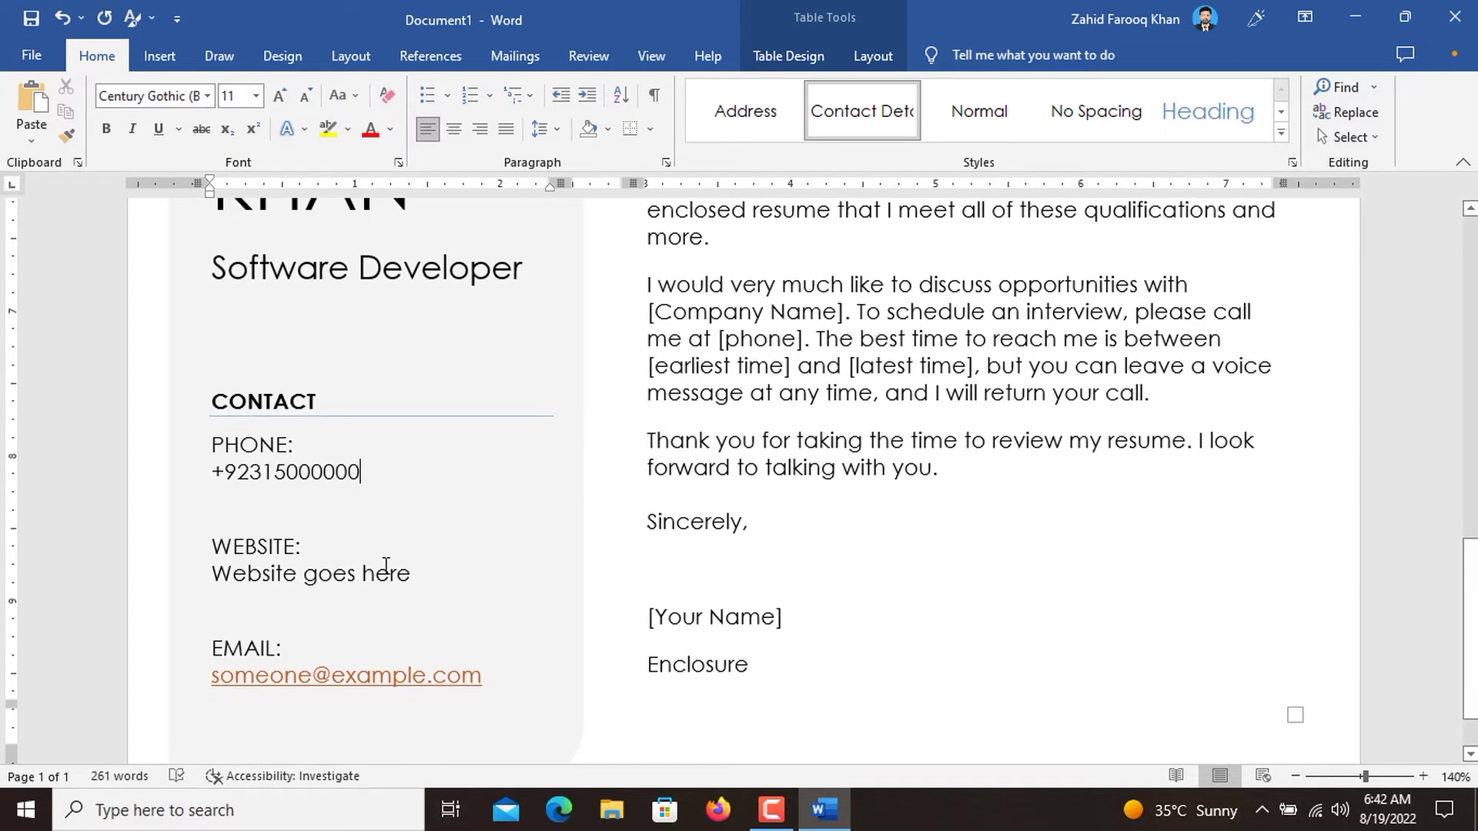
triple_click(237, 546)
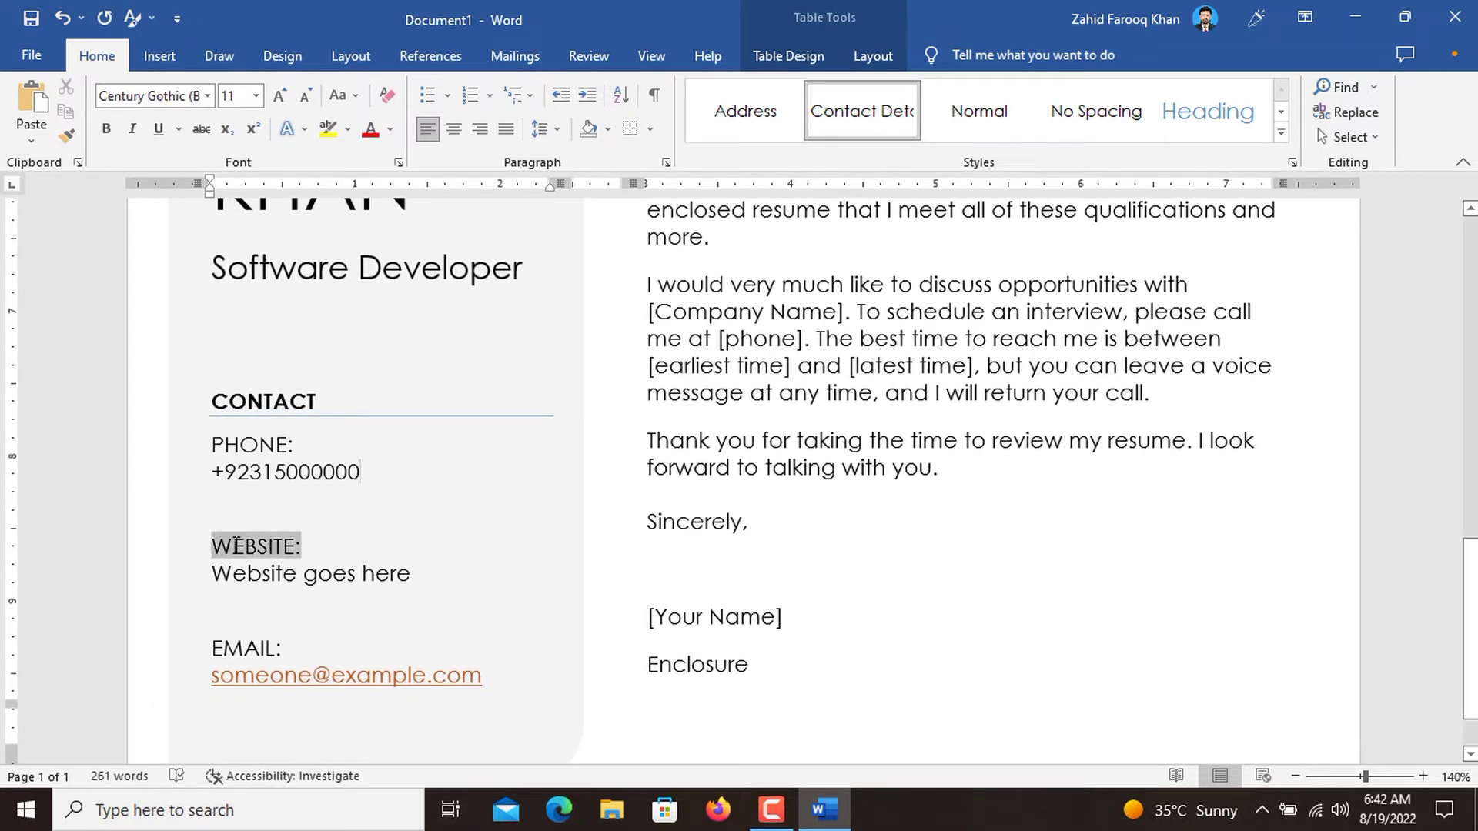
type("Addre")
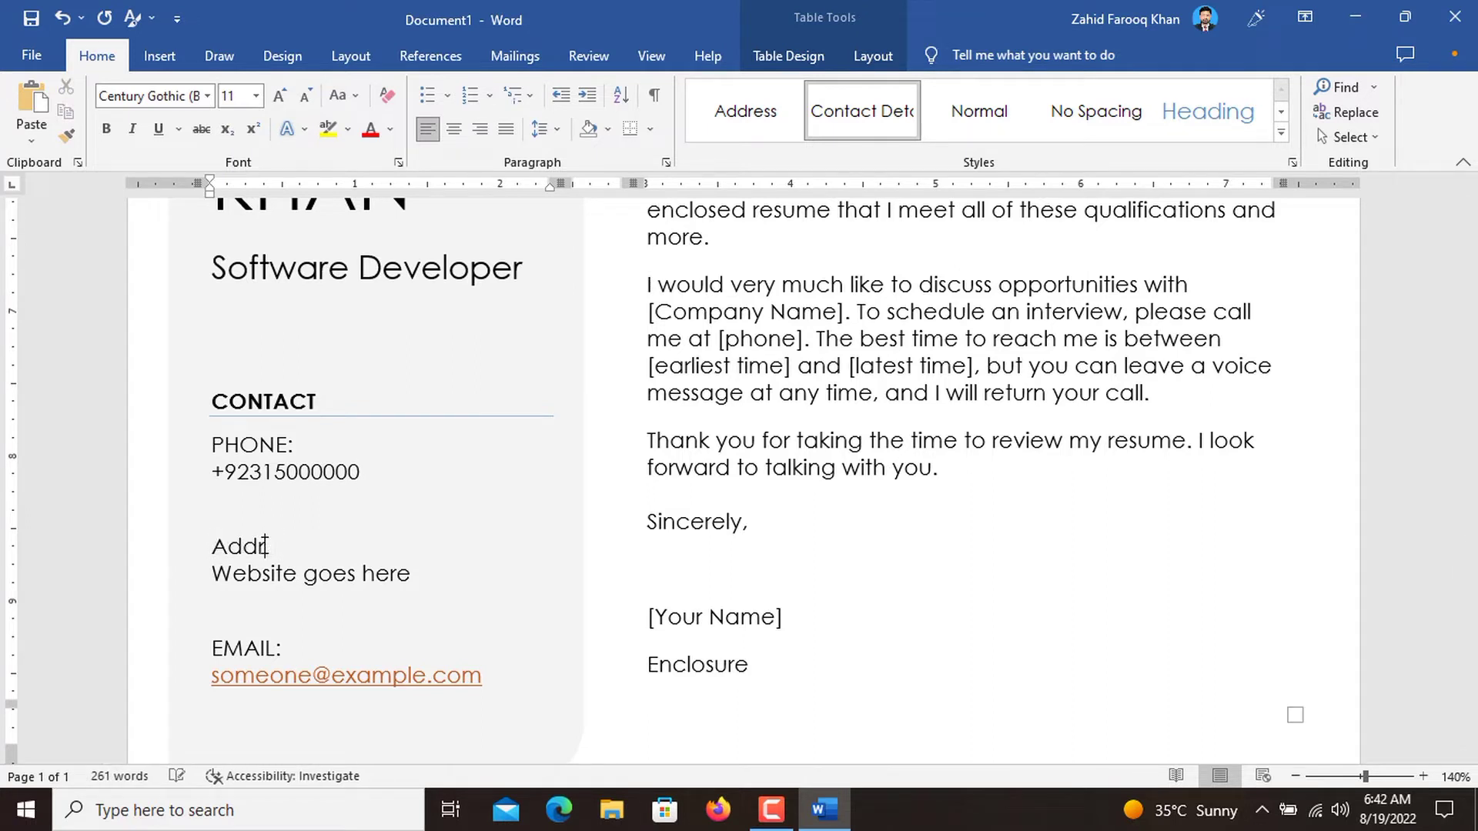
key("BackSpace")
key("BackSpace")
key("BackSpace")
type("DDRESS:")
Replace the "Website goes here" placeholder with the applicant's postal address, putting the city and country on a second line.
left_click(220, 575)
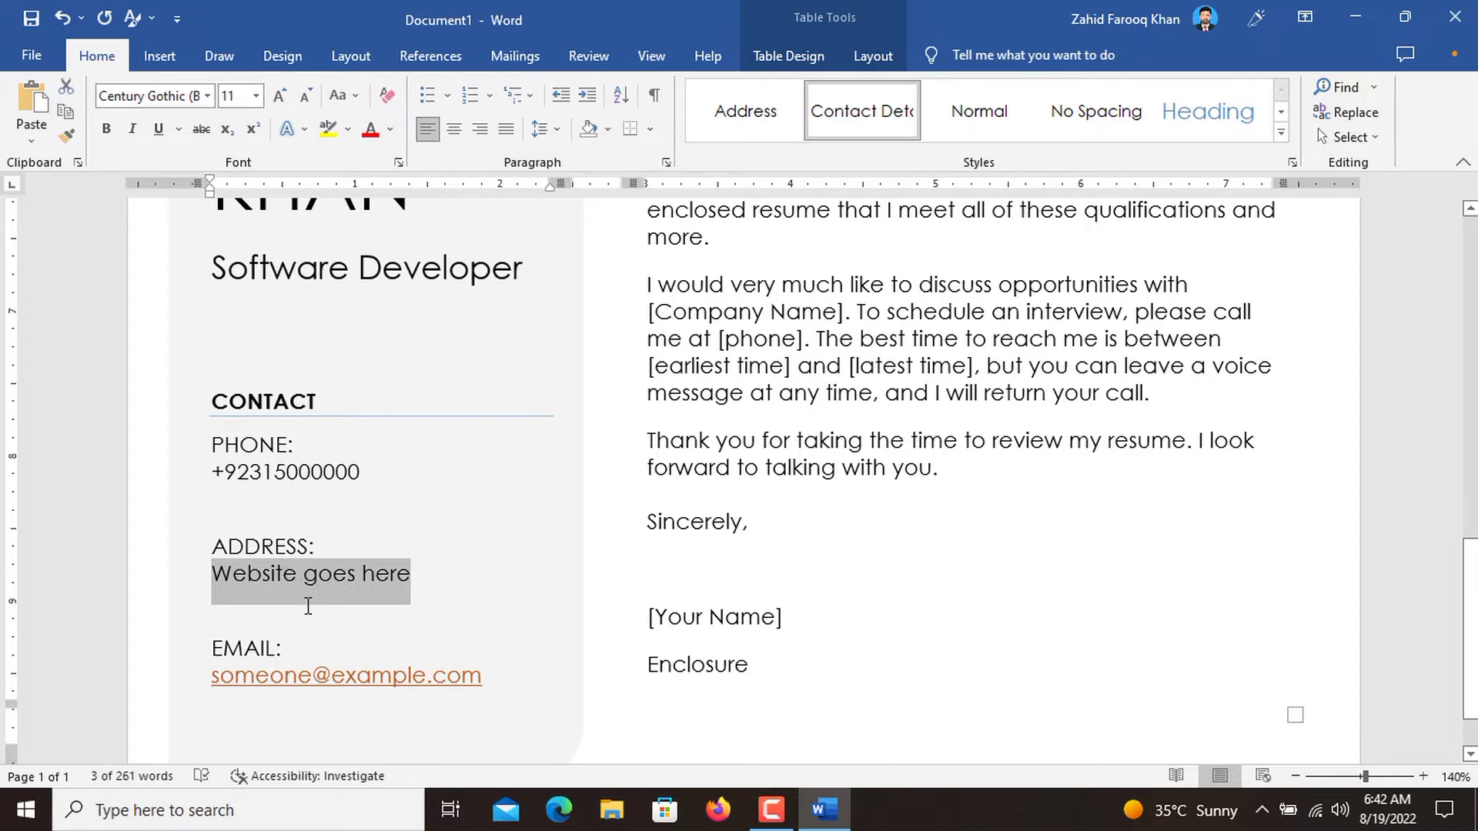
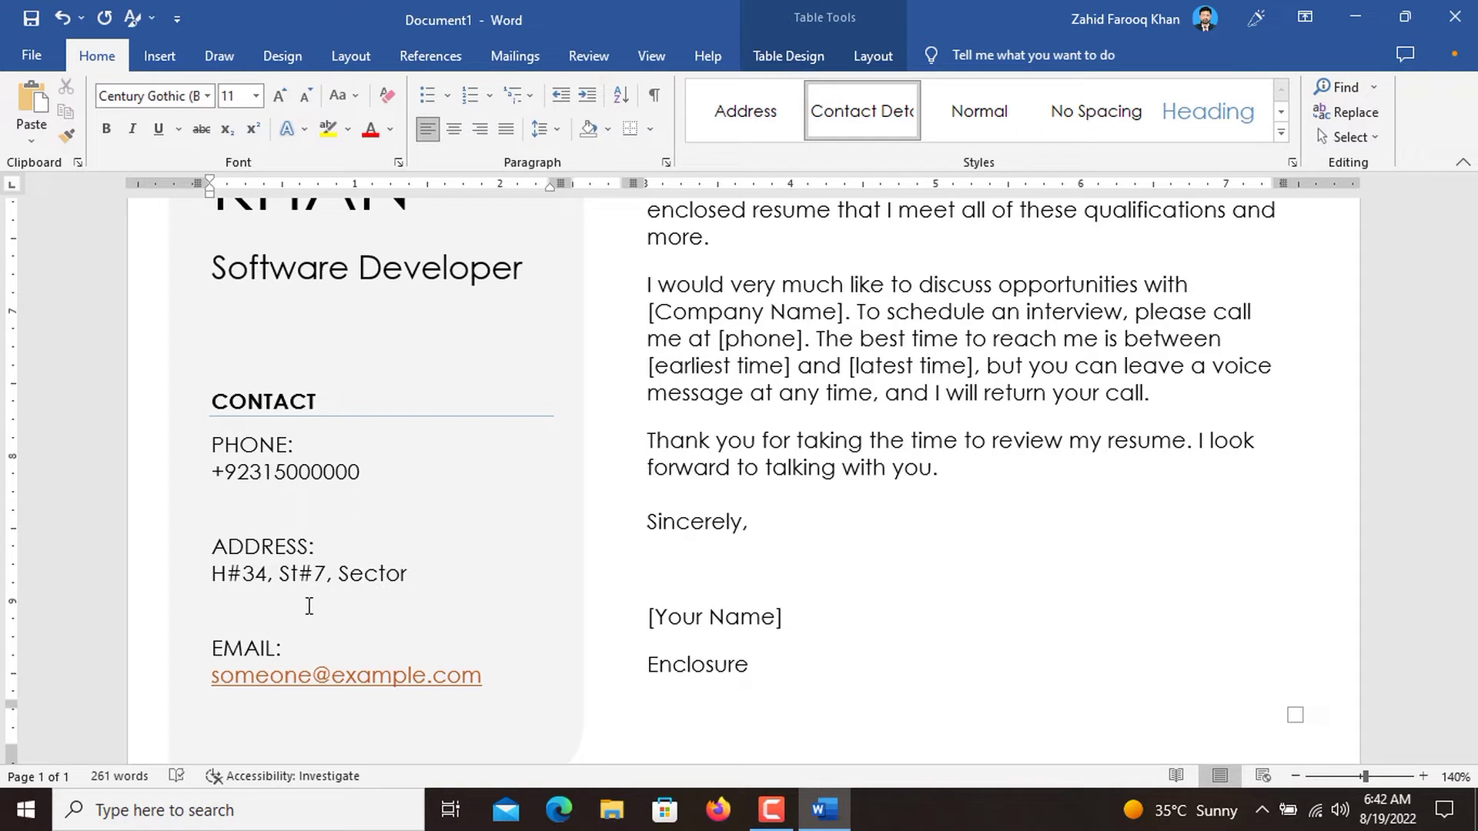
key("Return")
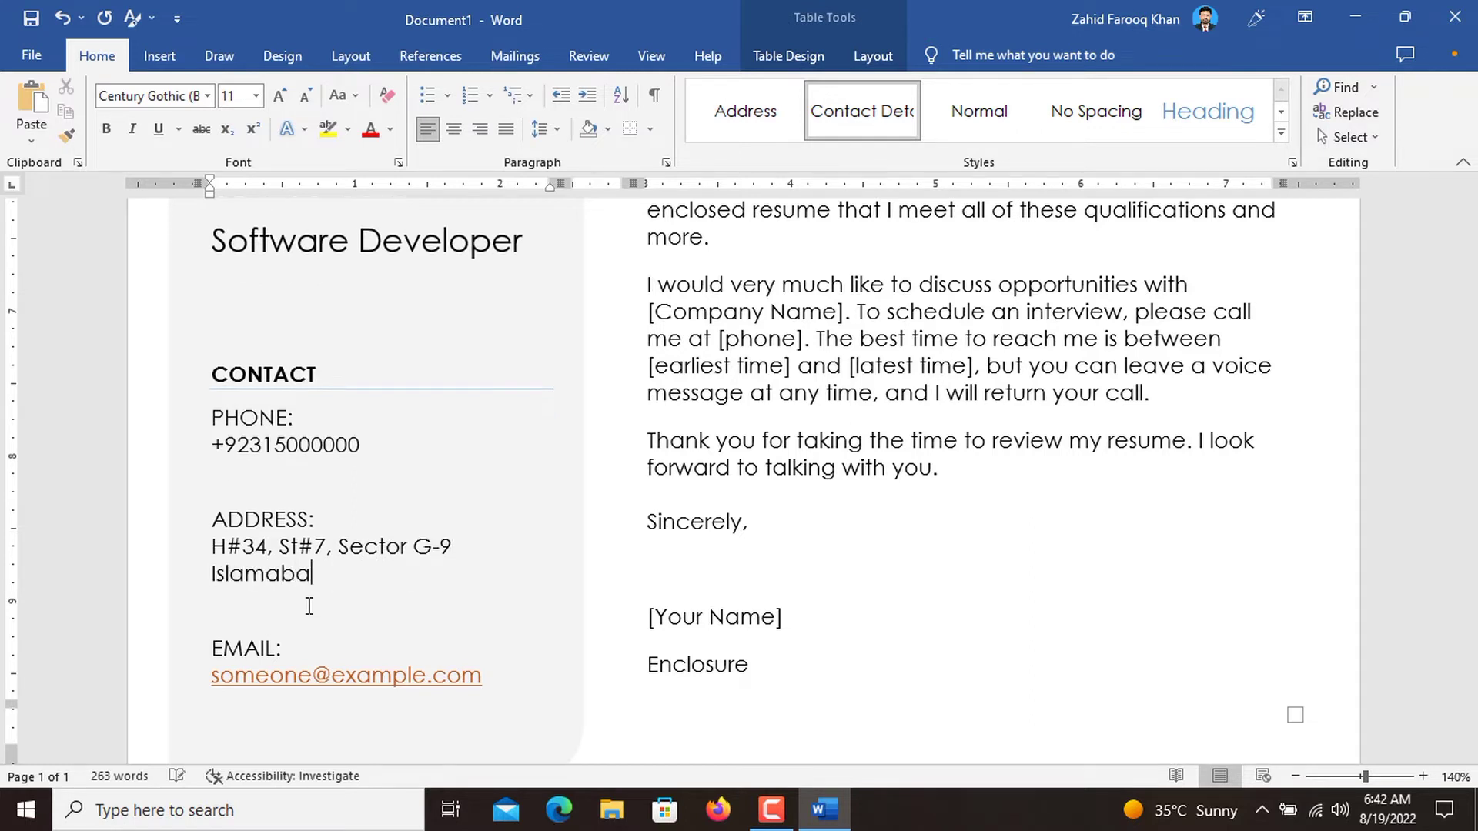
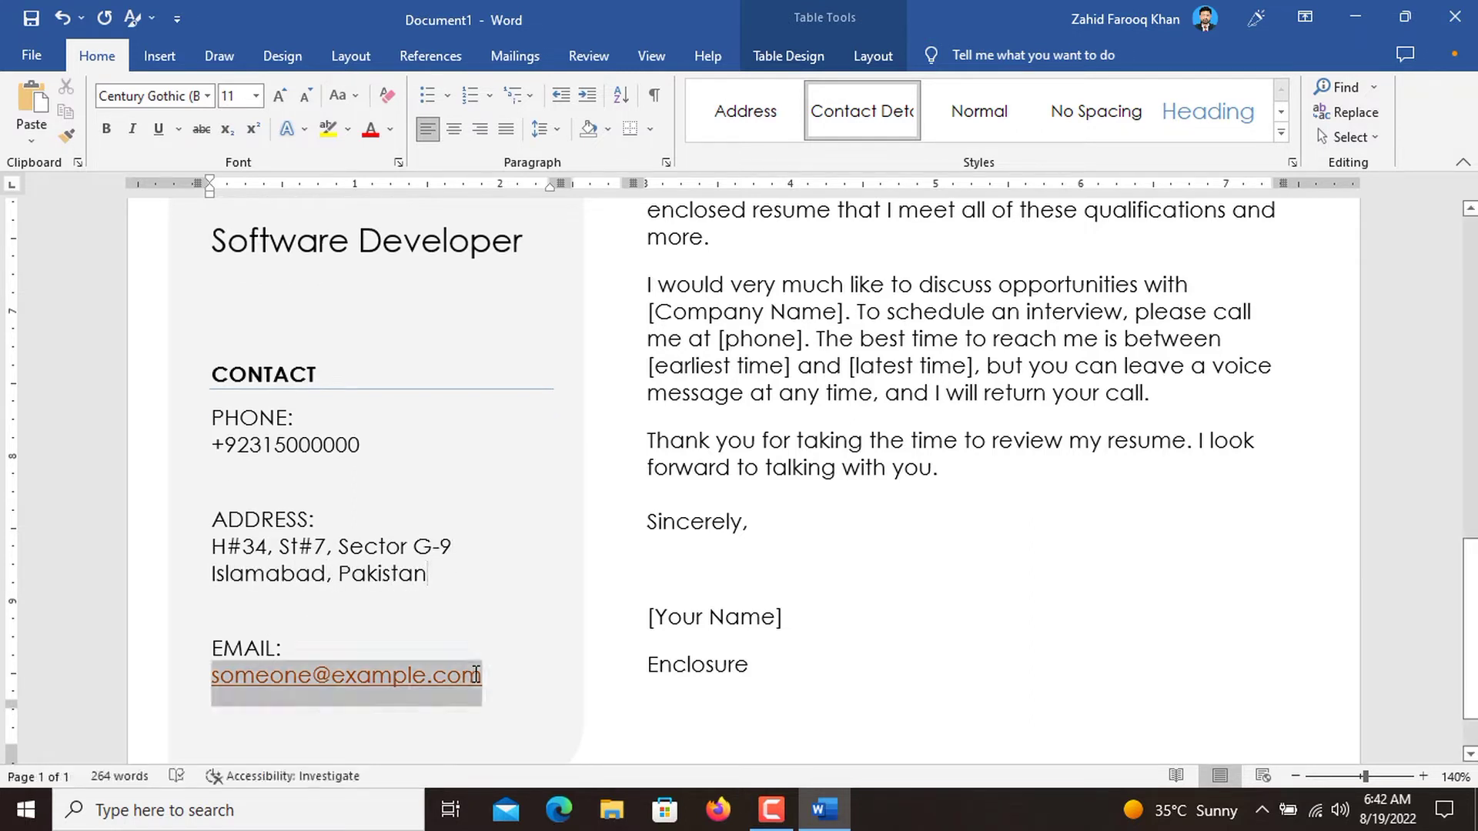
Replace the sample e-mail address under EMAIL with the applicant's e-mail address.
left_click(445, 676)
key("BackSpace")
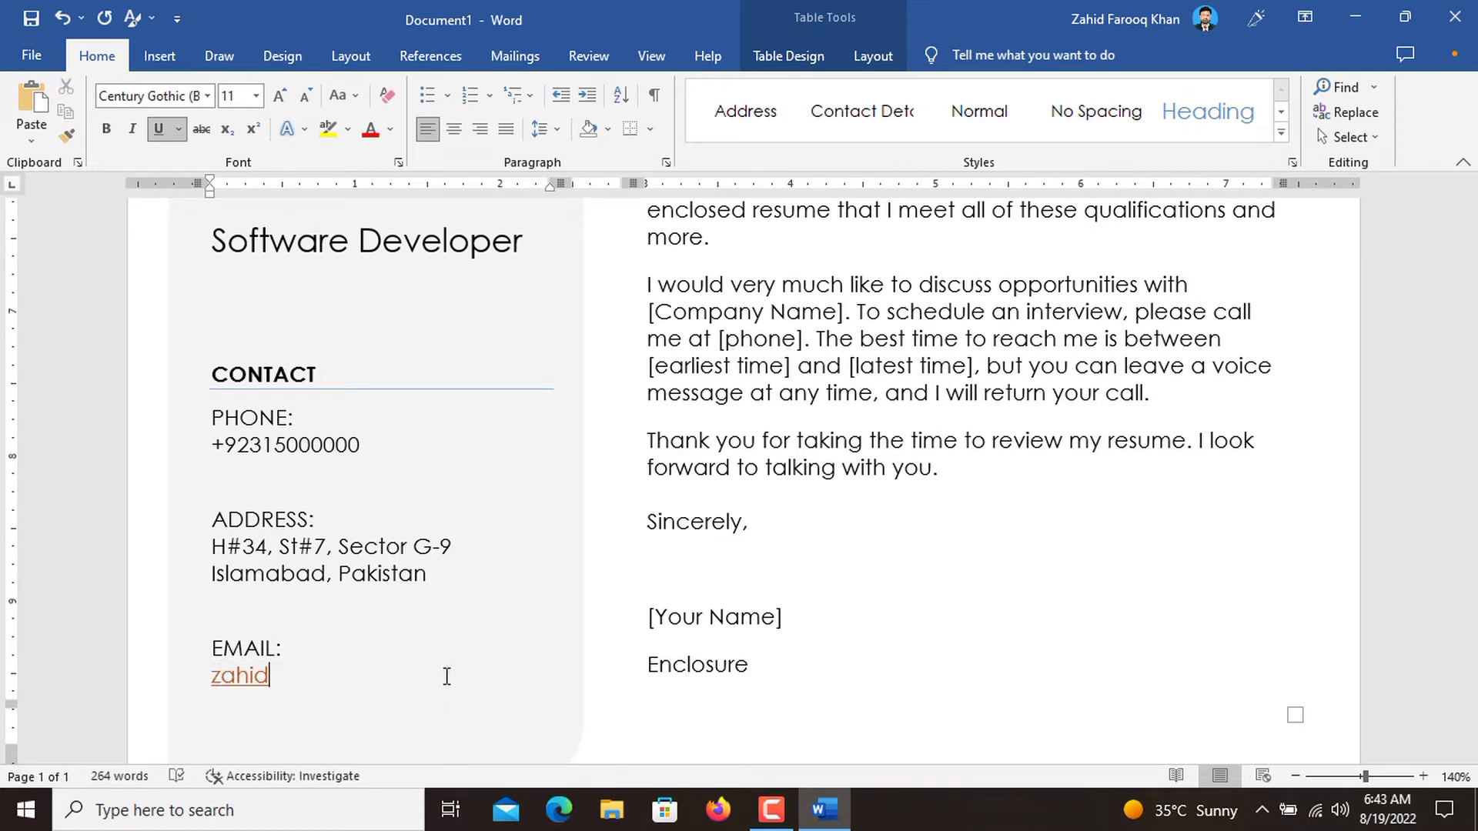
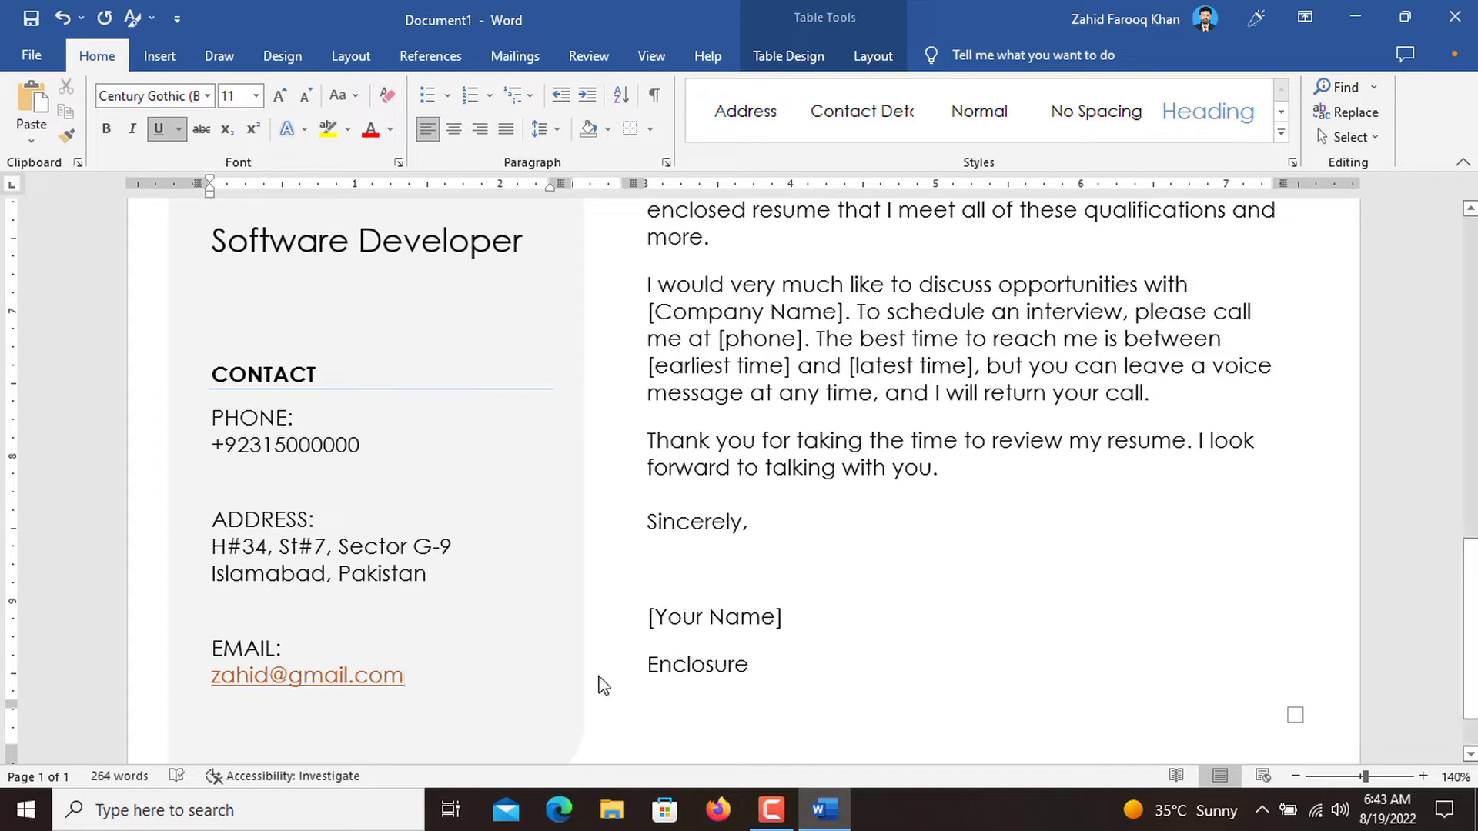
Replace the [Recipient Name] placeholder in the letter's address block with the recipient's full name.
scroll(579, 577, "up", 2)
scroll(579, 577, "up", 7)
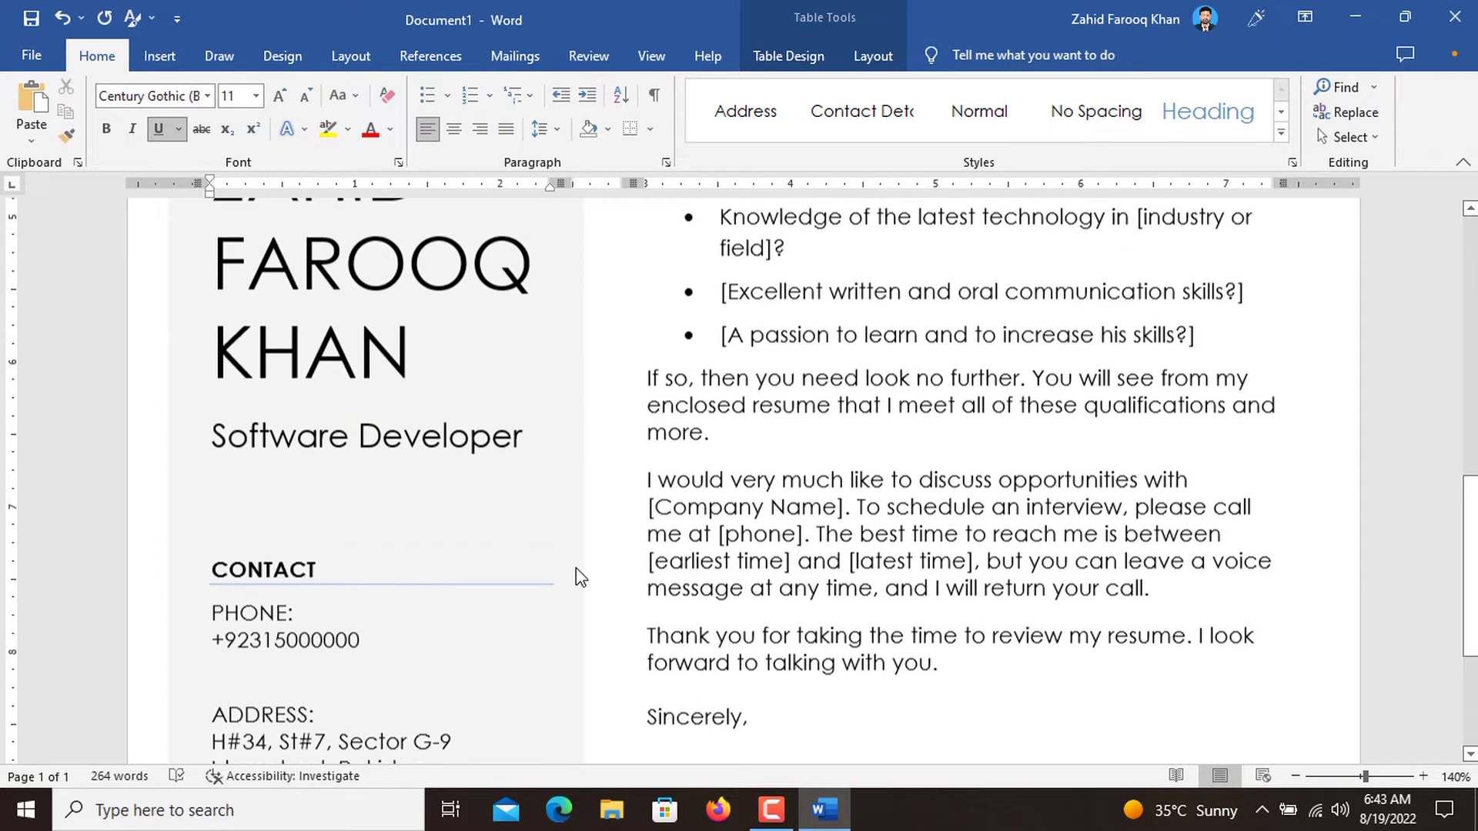
scroll(579, 577, "up", 5)
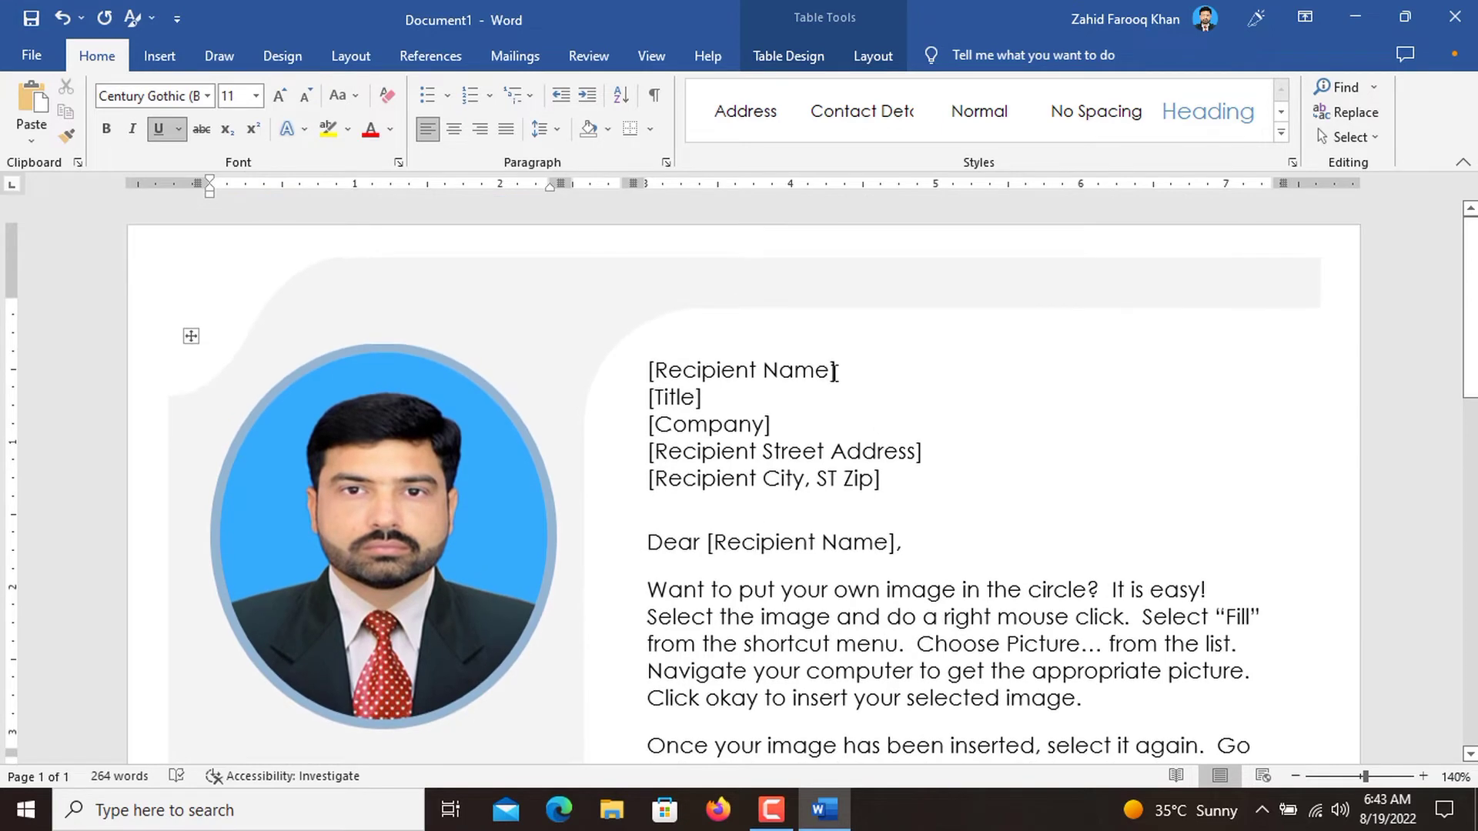
left_click(835, 372)
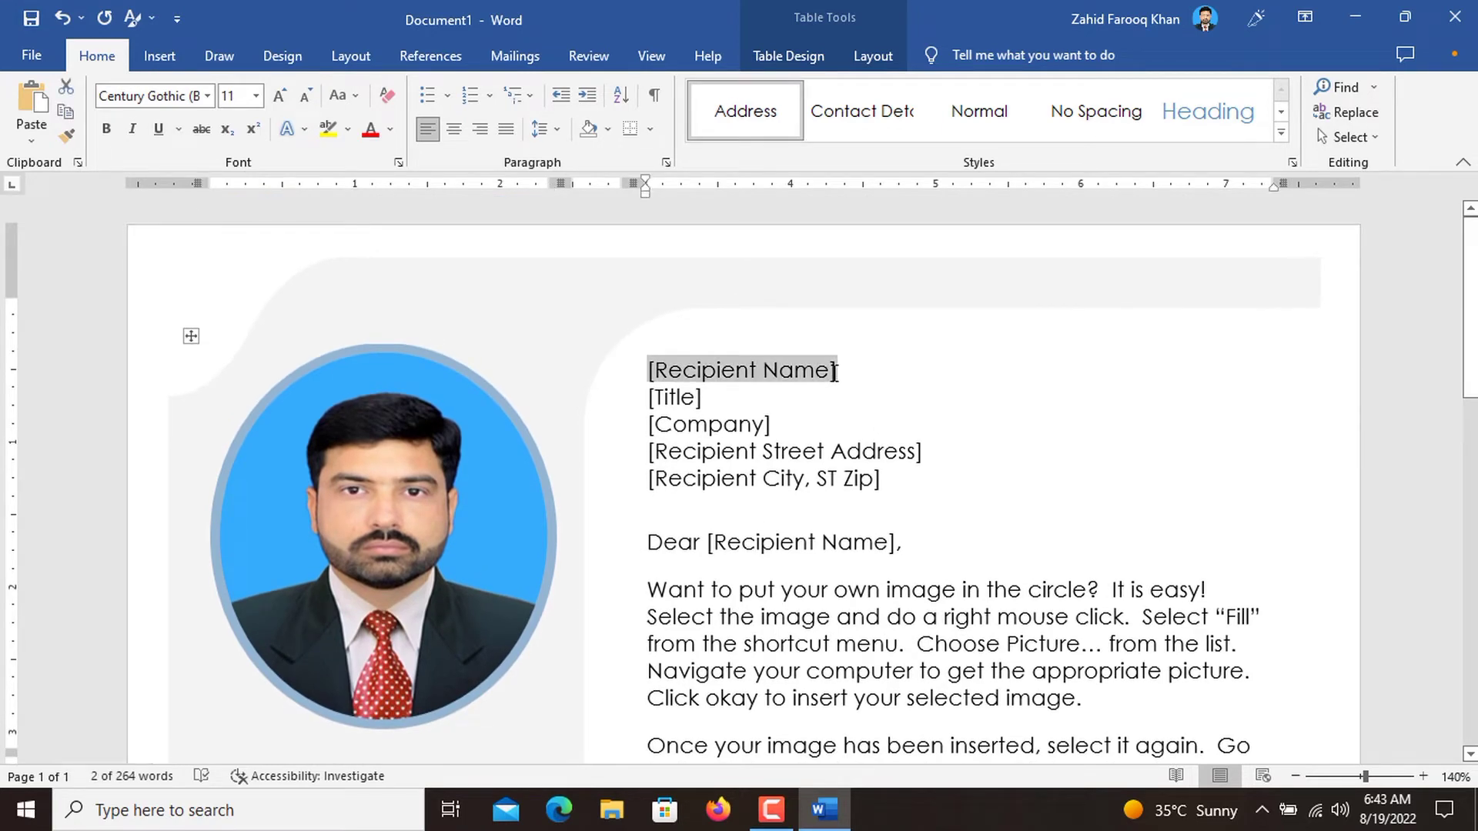
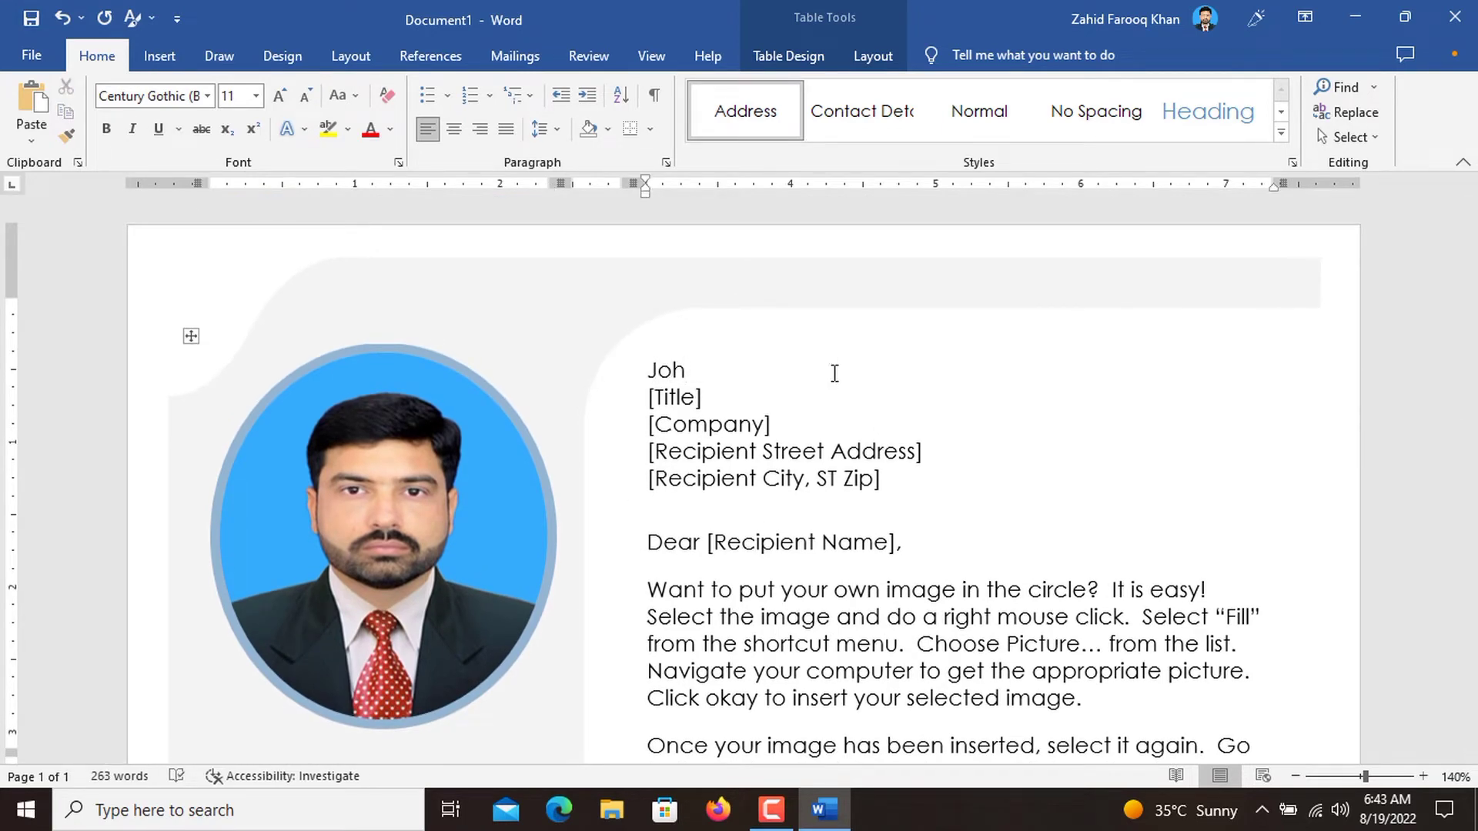
Replace the [Title] placeholder in the recipient block with "Director, Human Resource Management".
left_click(723, 398)
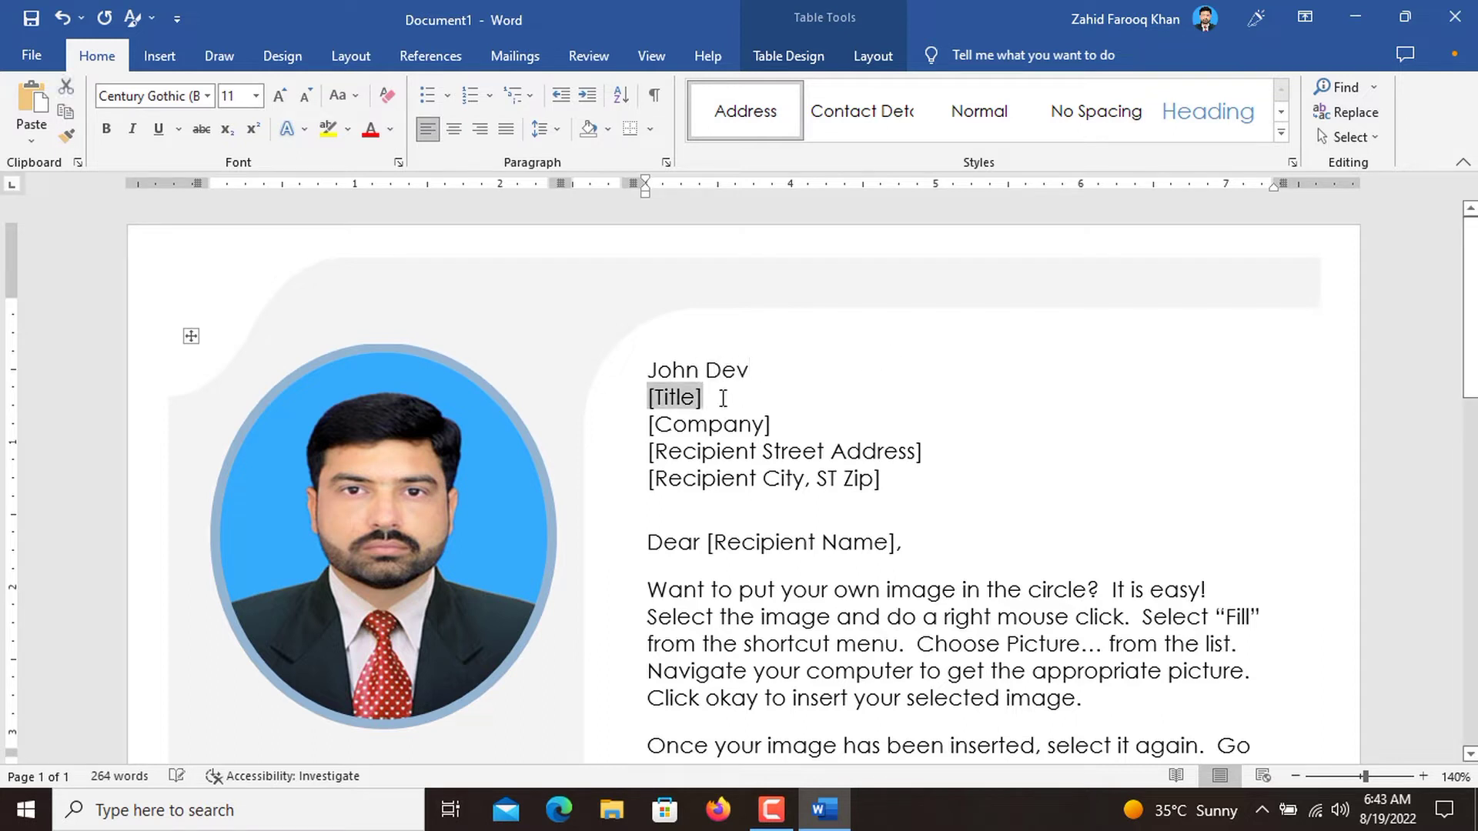
type("Dir")
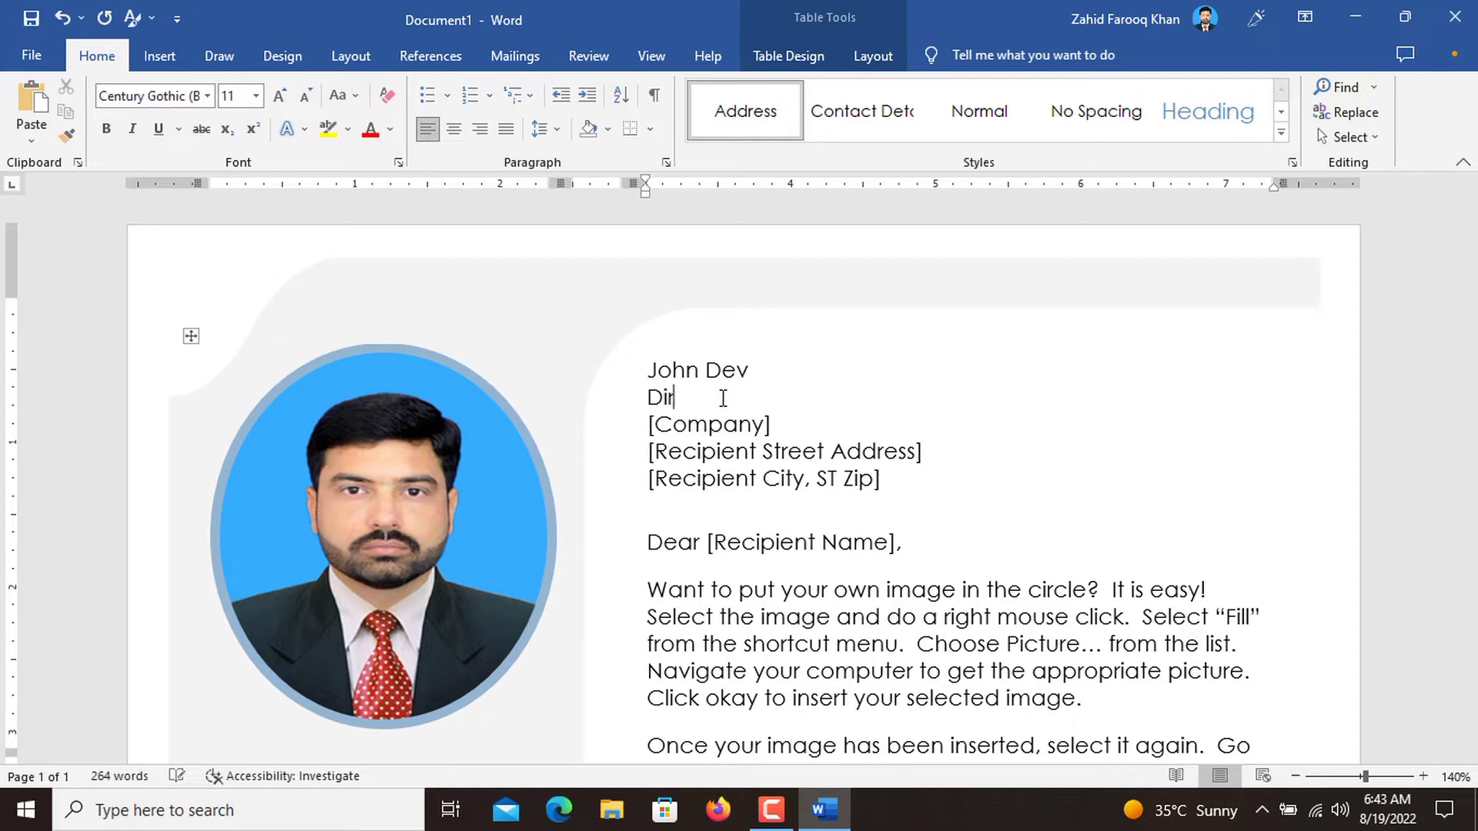
type("ector, Human Resourc")
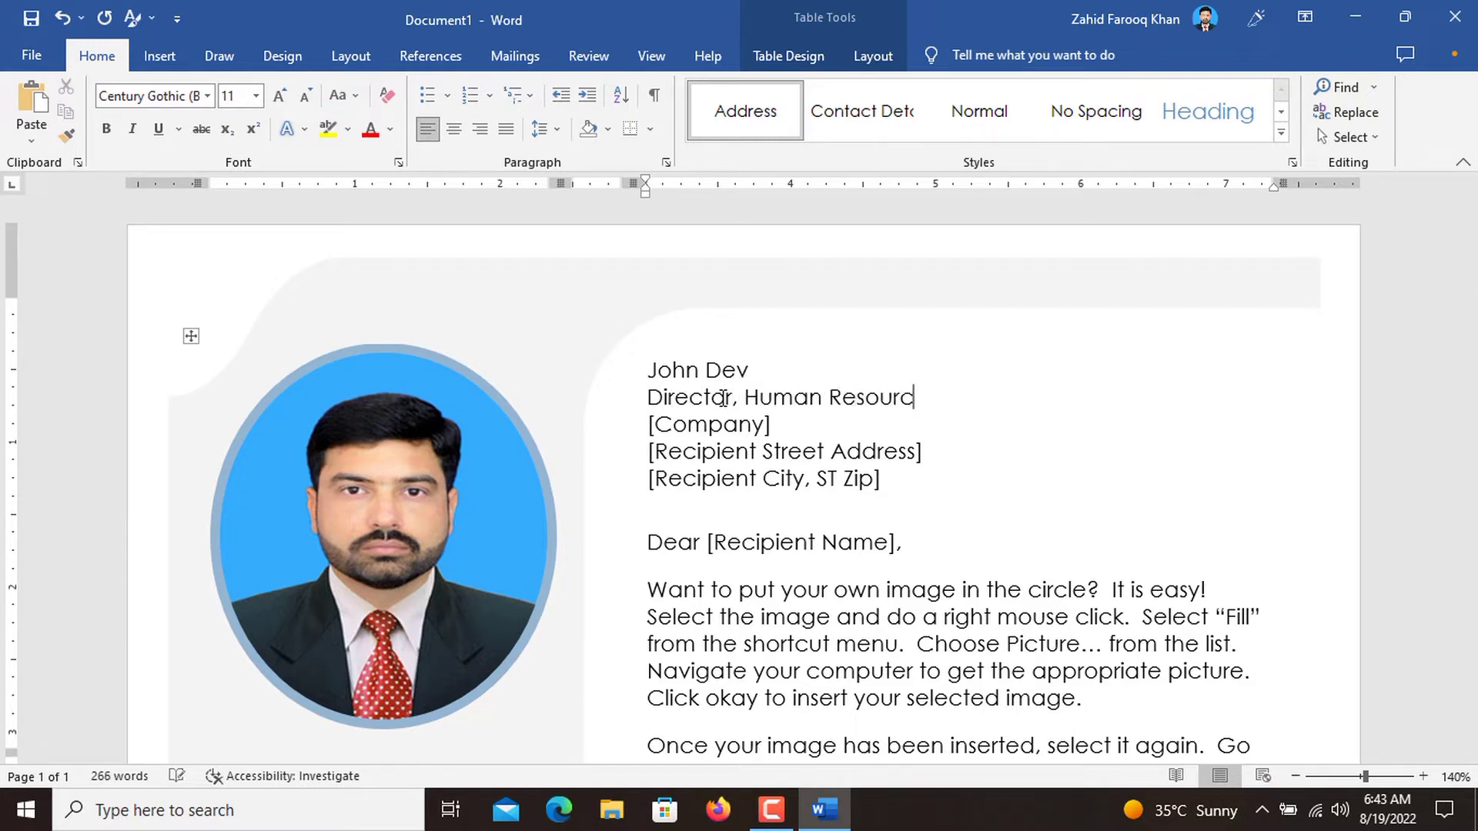
type("e Management")
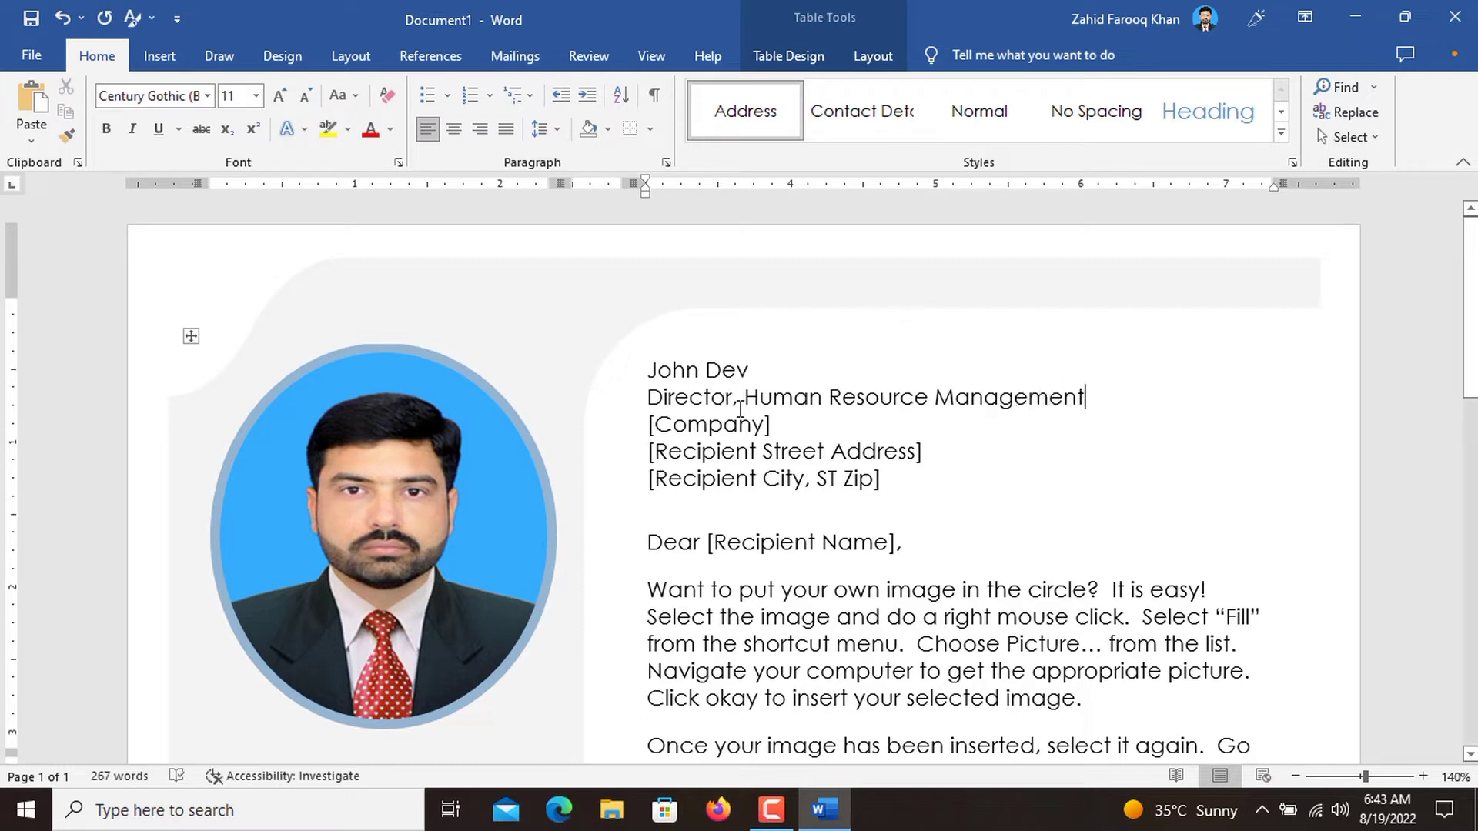
Replace the [Company] placeholder in the recipient block with "Netsol.co".
left_click(738, 416)
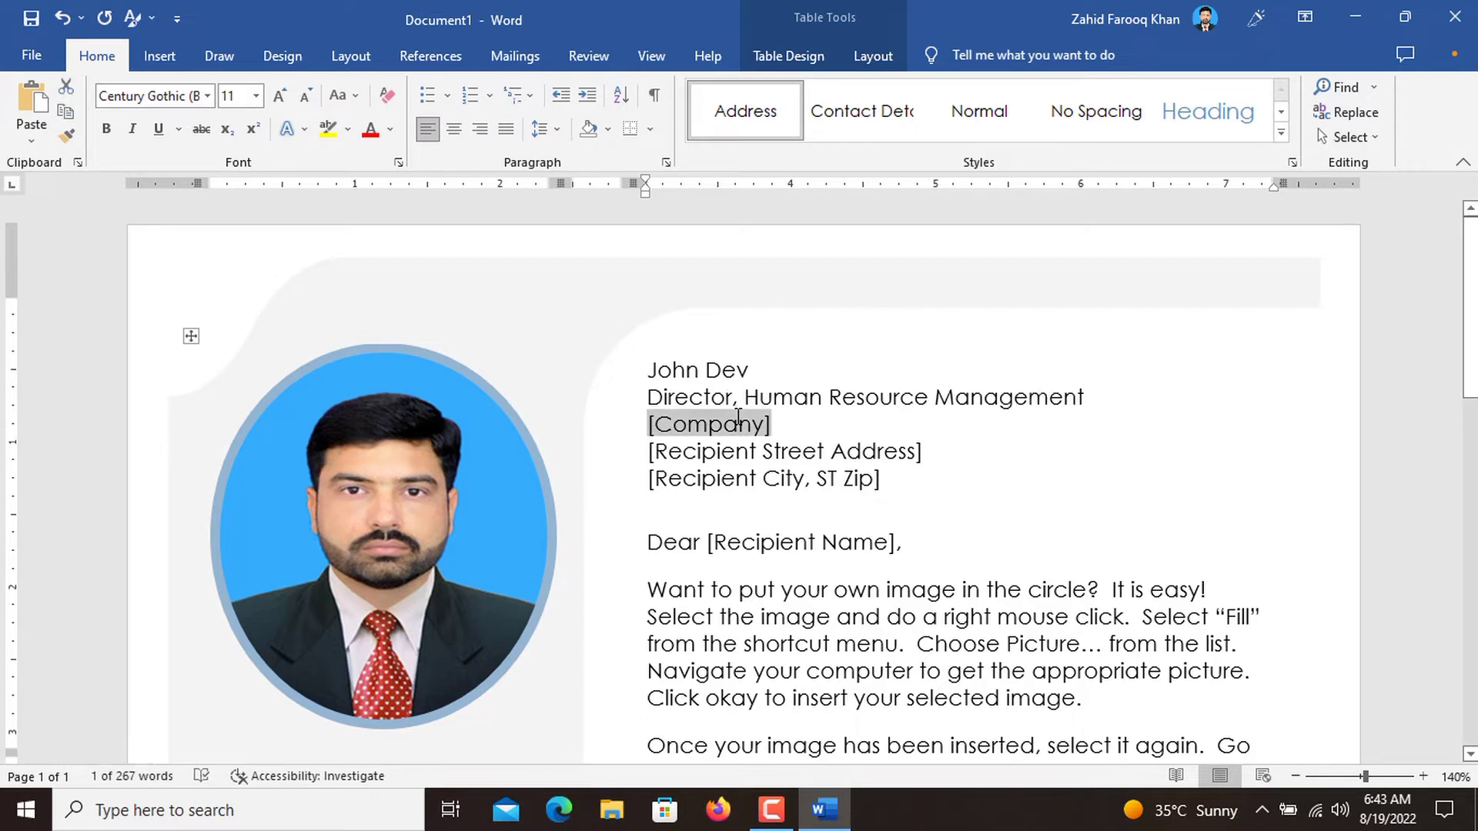
type("Netso")
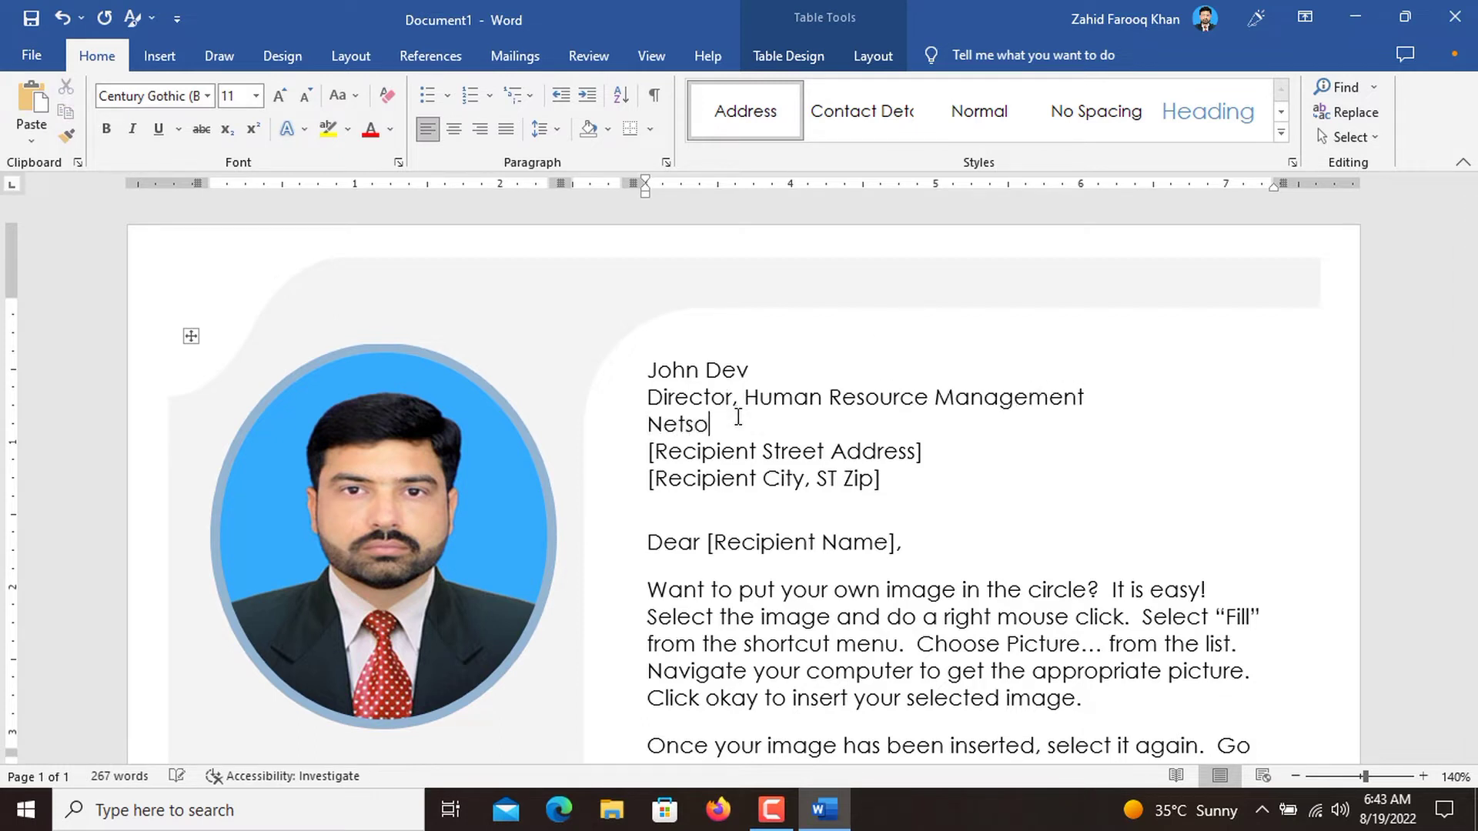
type("l.co")
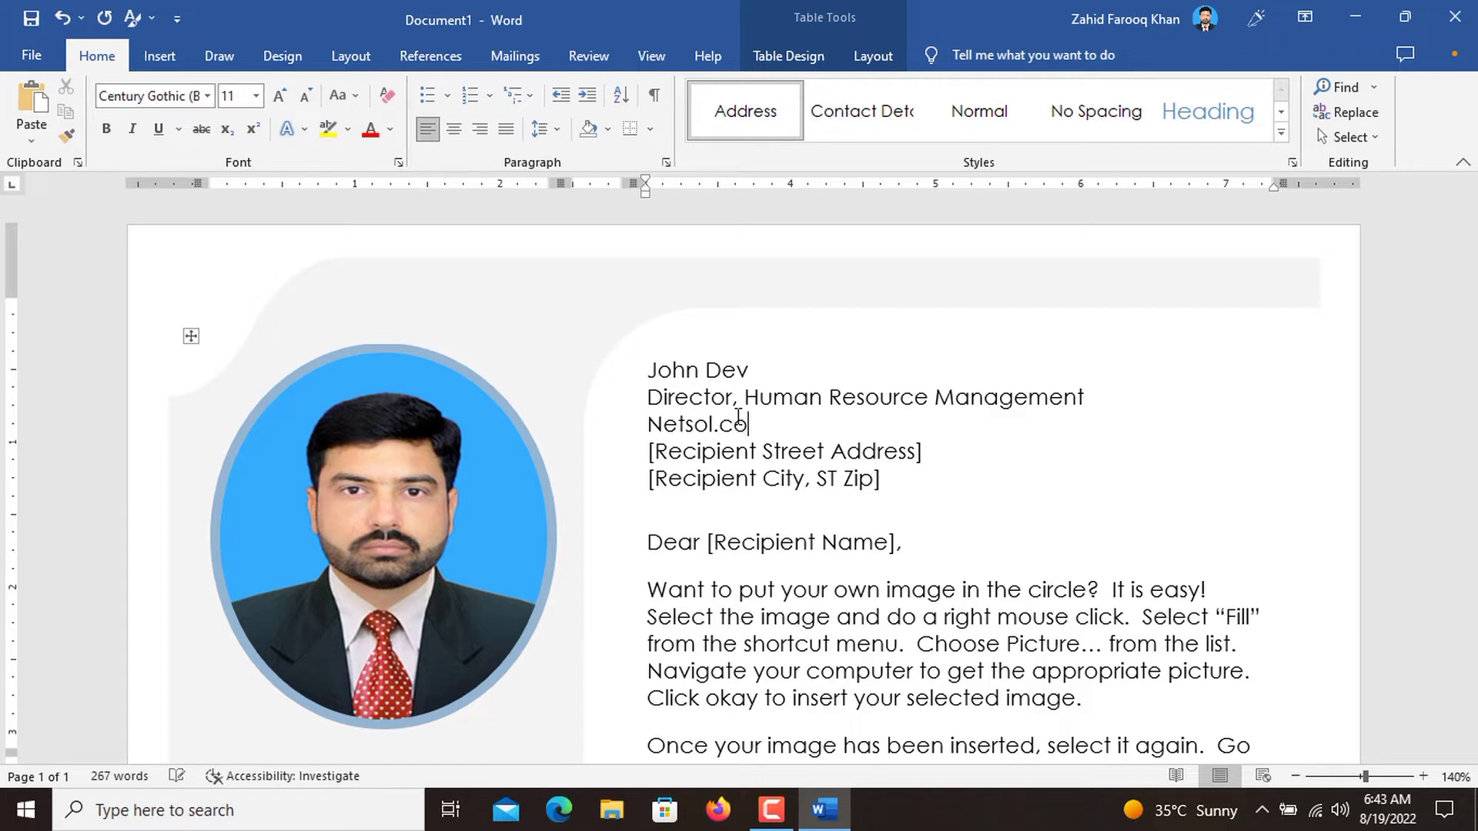
Replace the [Recipient Street Address] placeholder with the recipient's street address.
left_click(927, 450)
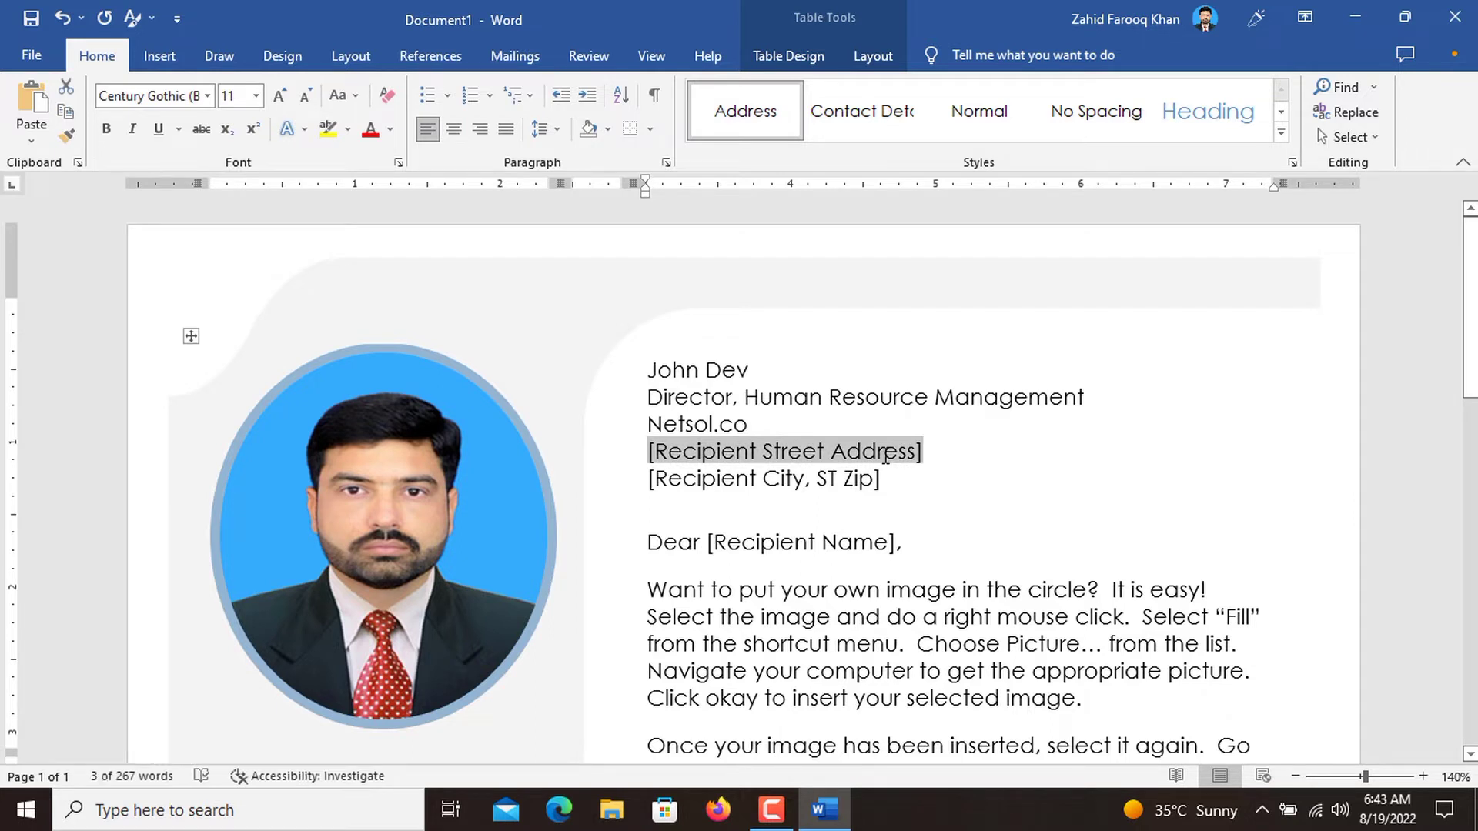
type("Sec")
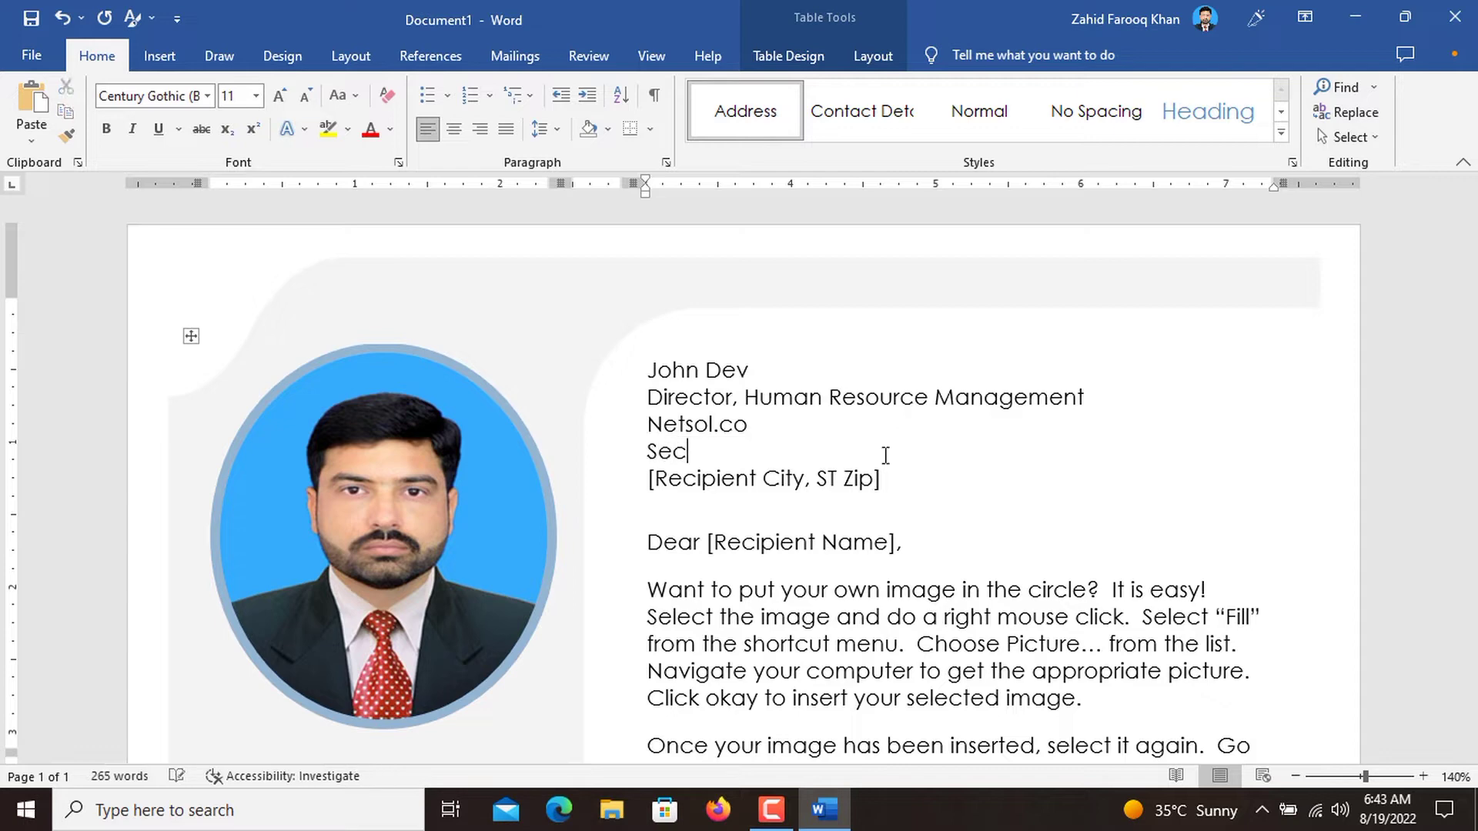
type("tor,")
type("G-12")
Replace the [Recipient City, ST Zip] placeholder with the recipient's city and postal code.
left_click(784, 478)
type("I")
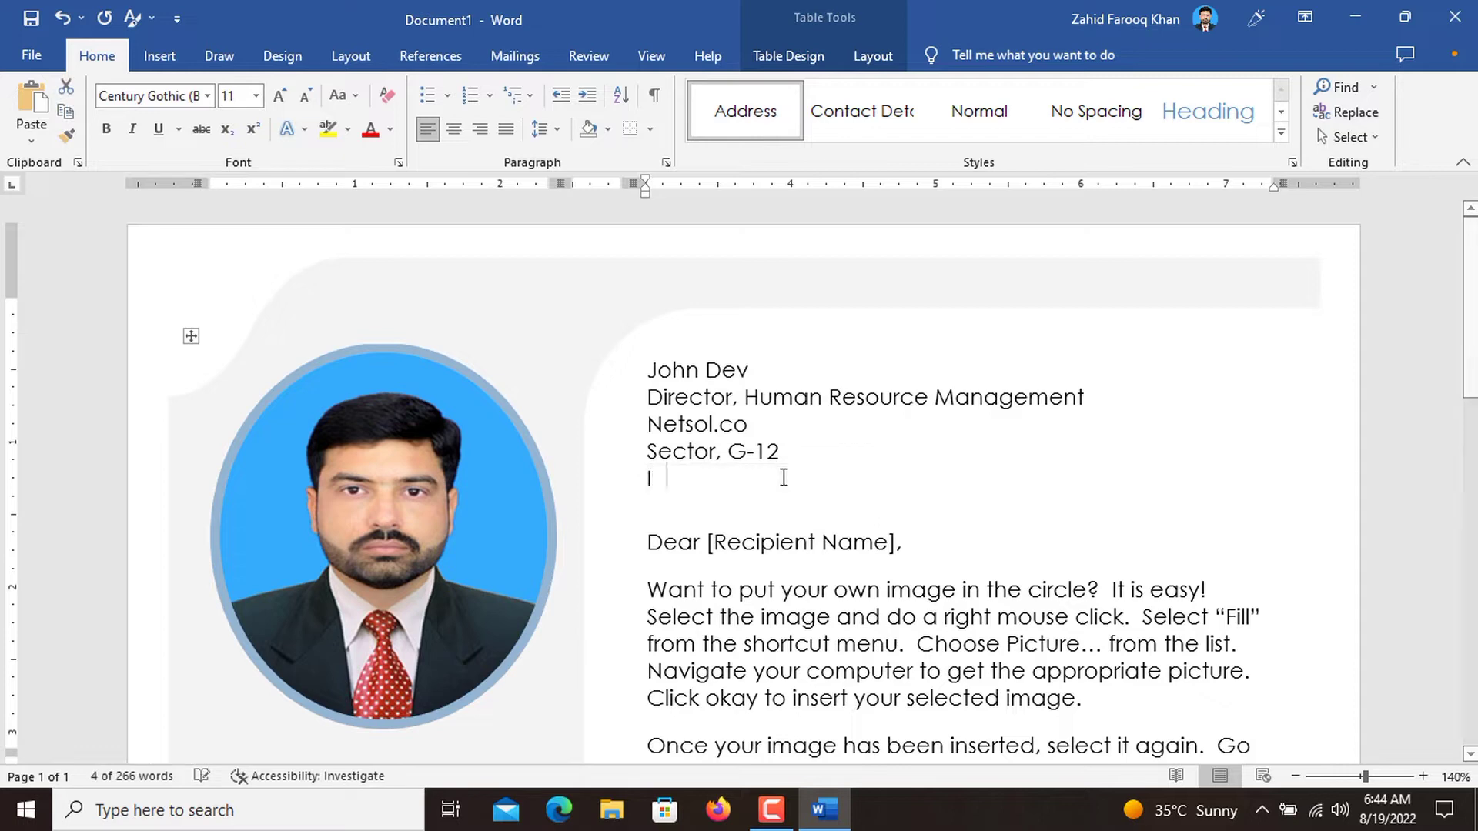
type("salam")
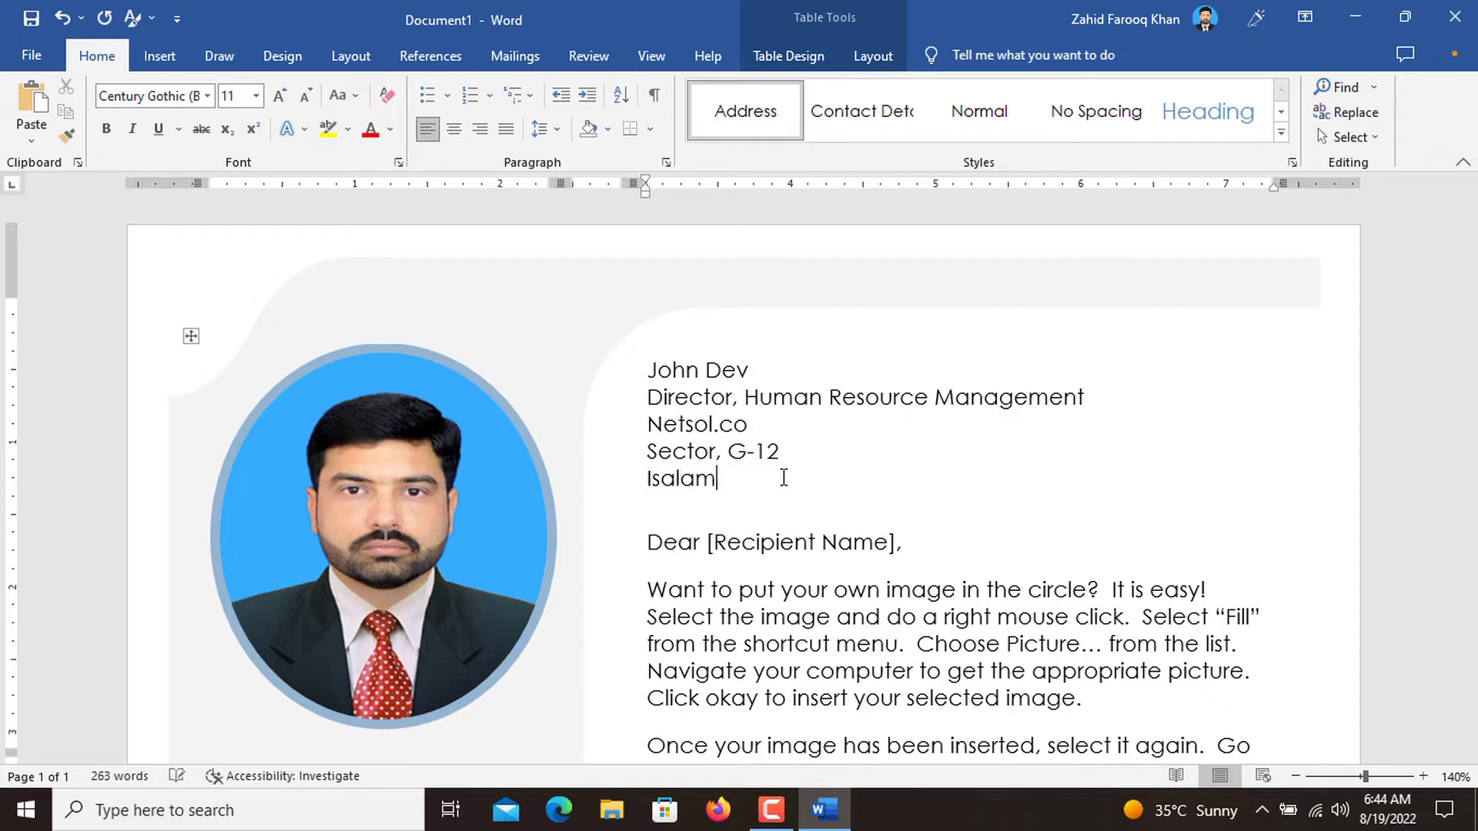
type("abad, 5")
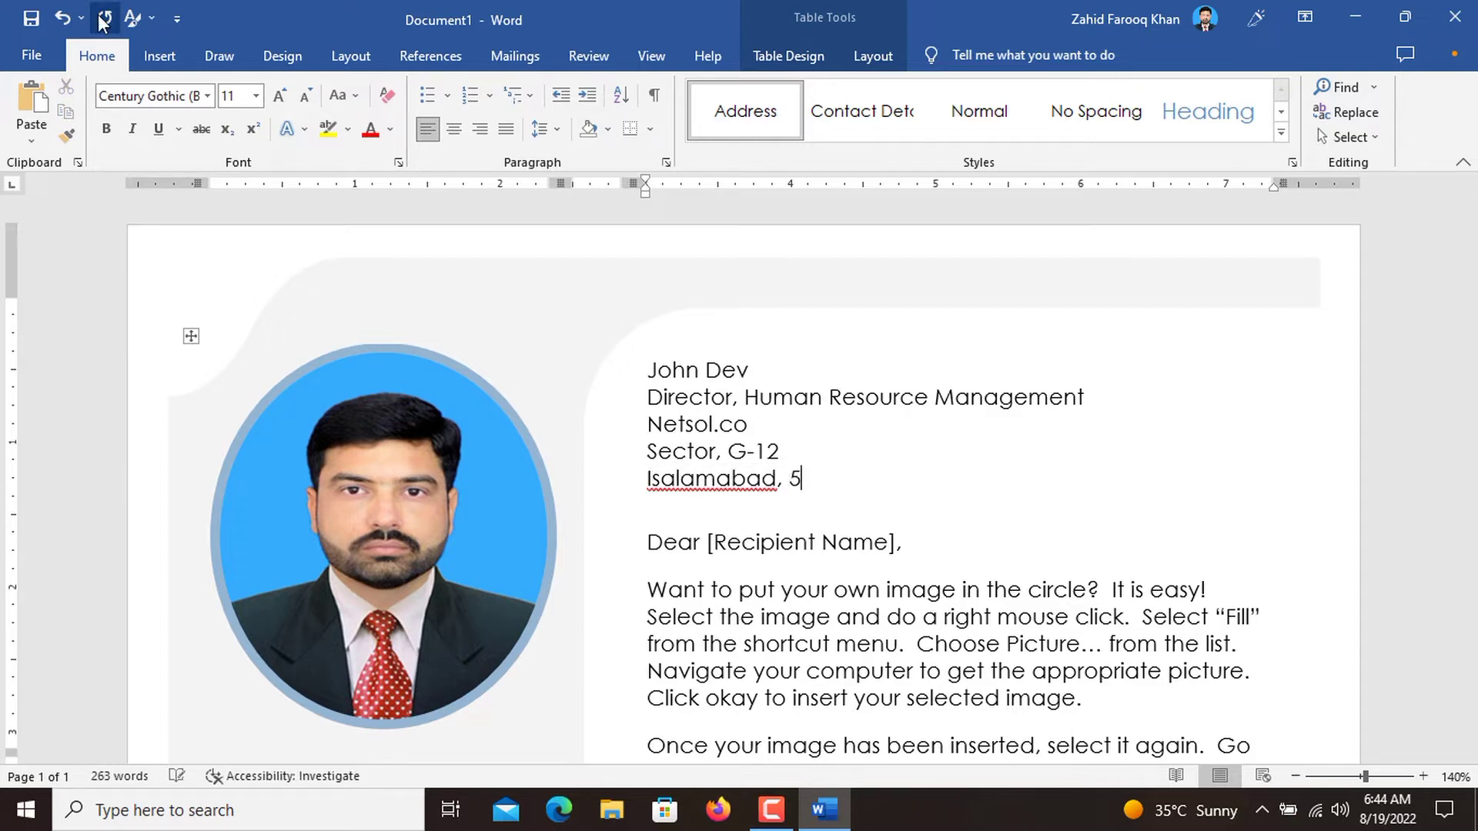
type("5555")
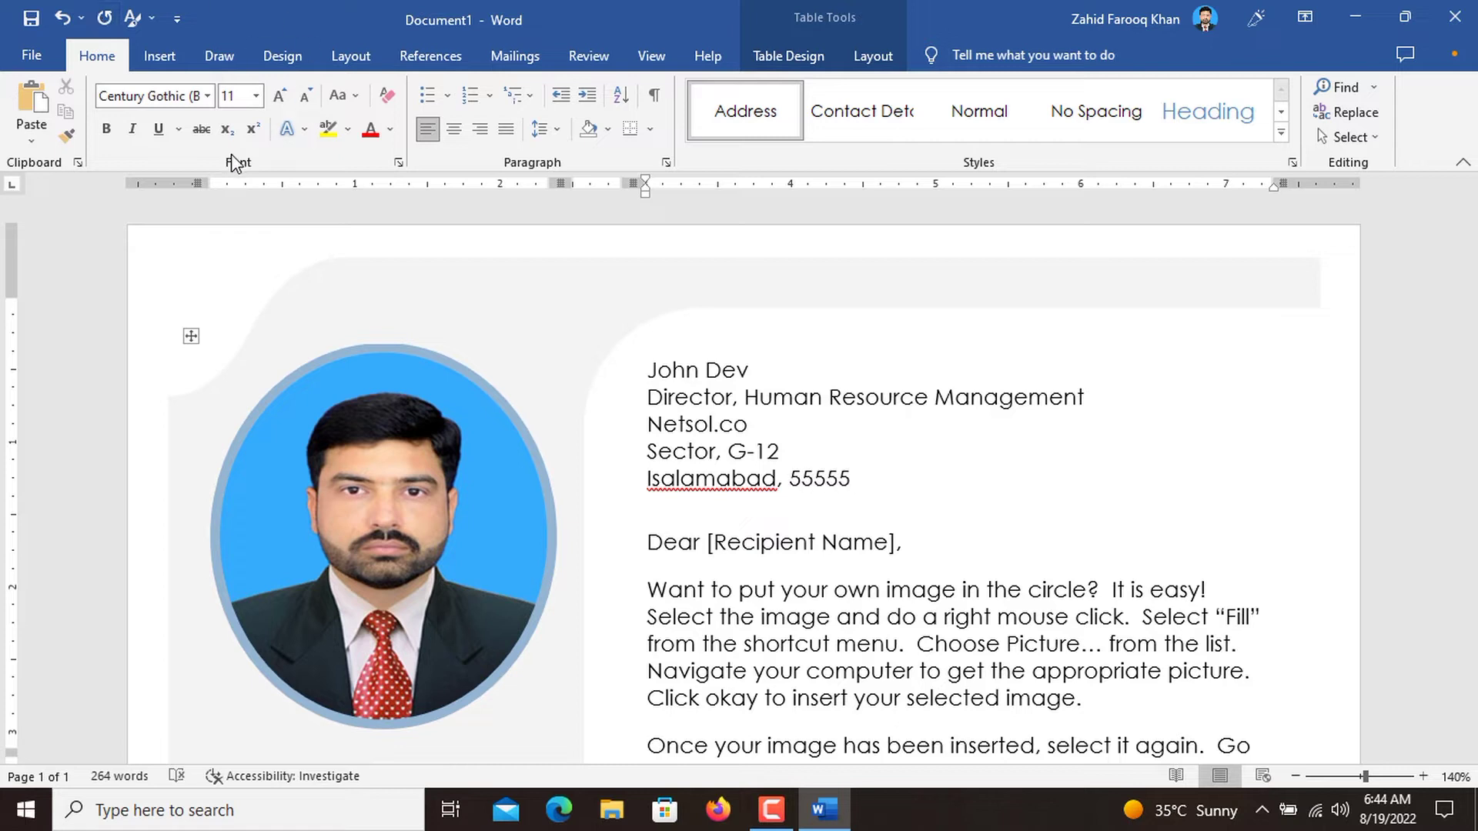
Replace the [Recipient Name] placeholder in the "Dear" salutation with the recipient's first name.
scroll(936, 481, "down", 1)
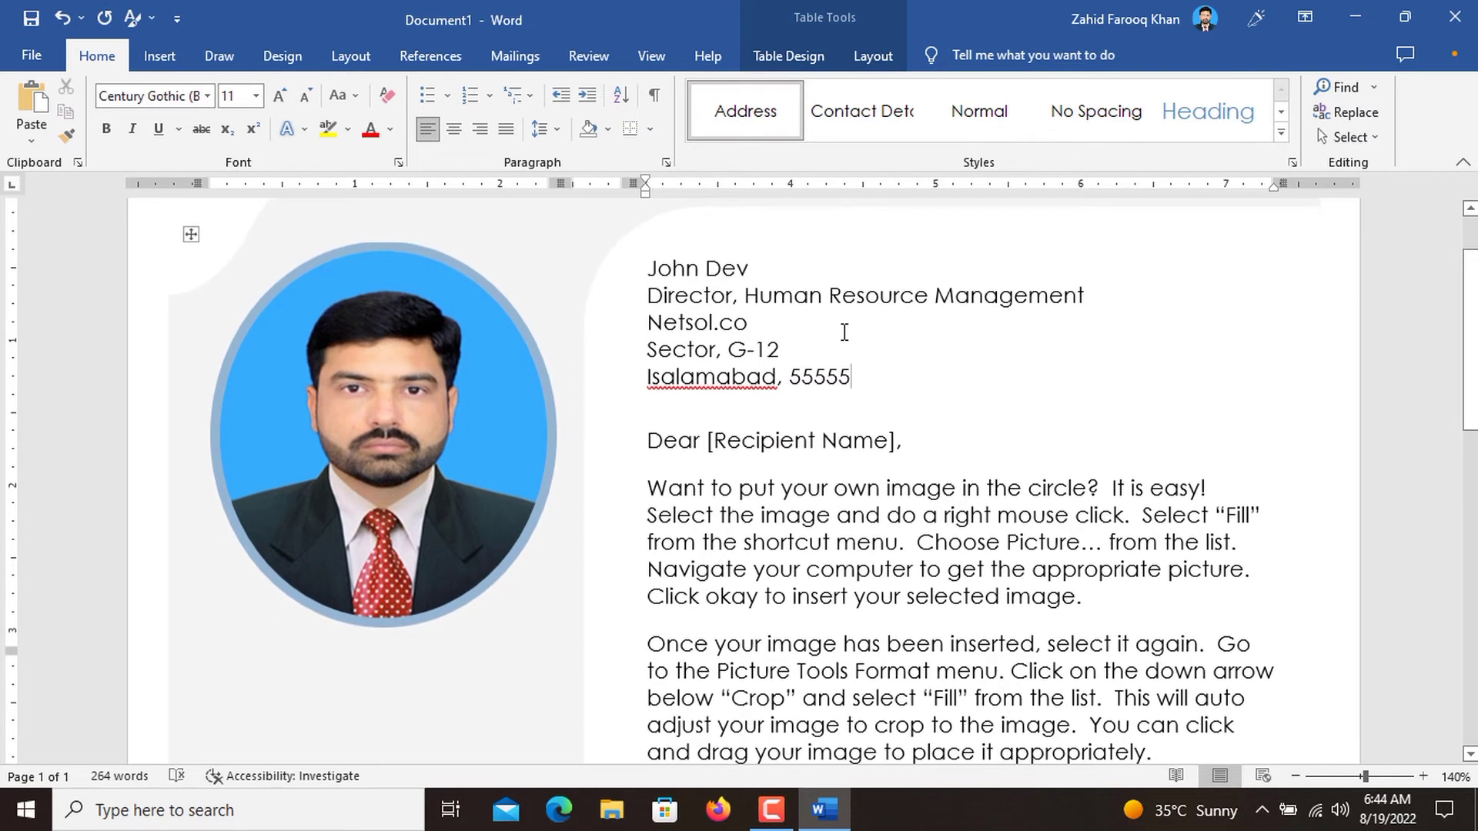
left_click(892, 446)
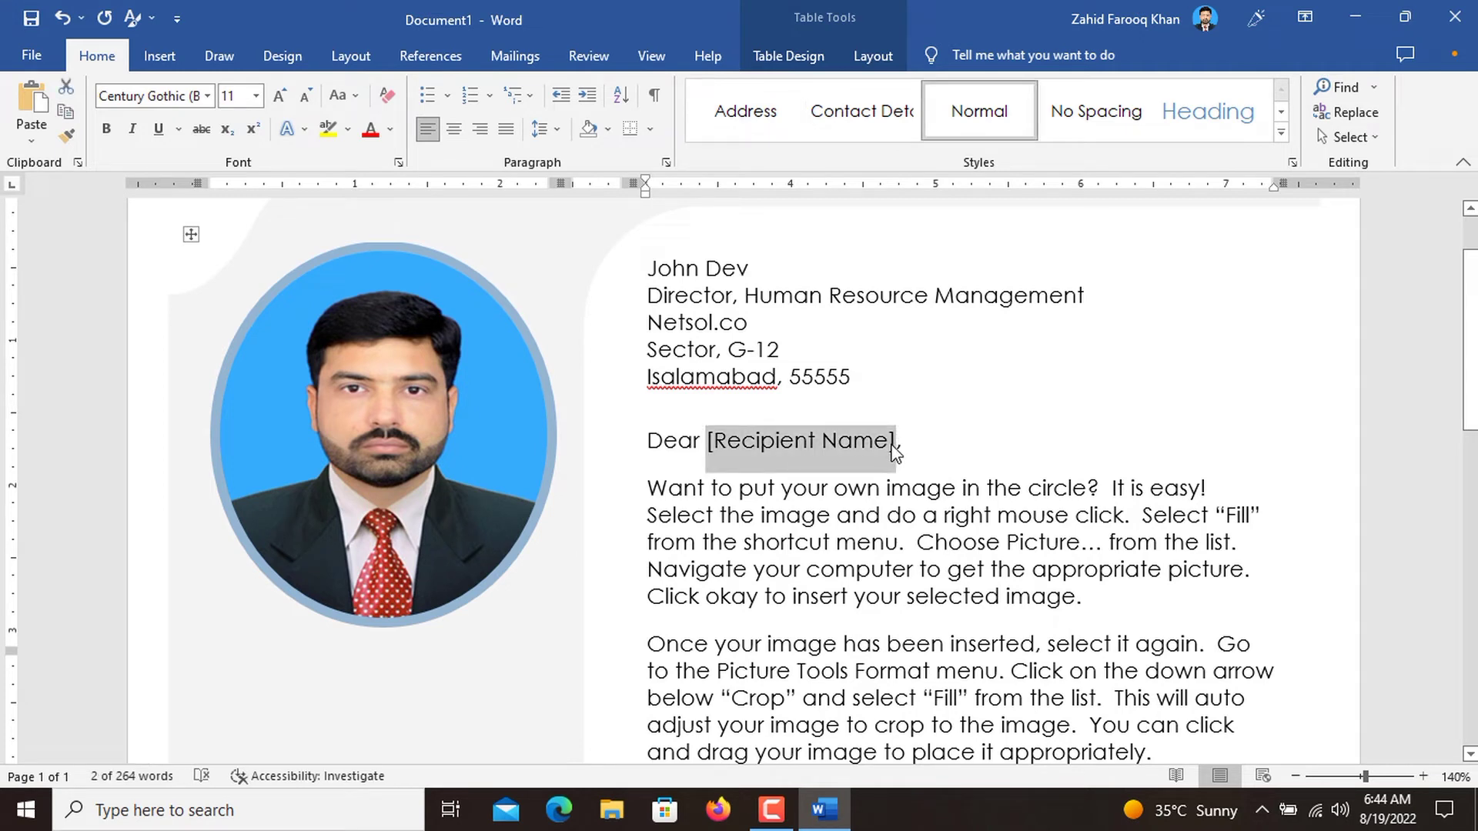
type("John,")
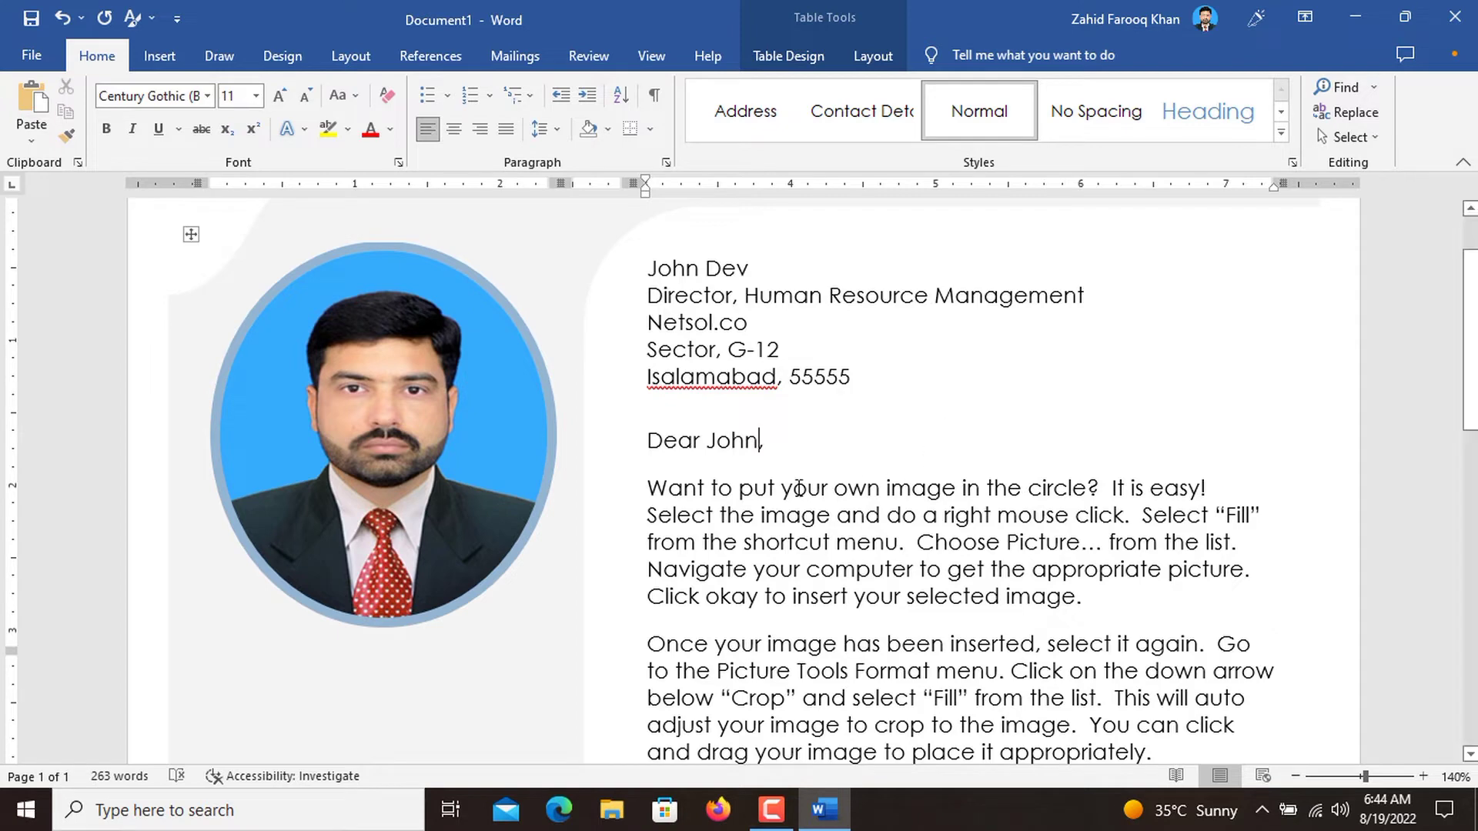
Replace the "Dear" salutation and recipient's first name with "Respected Sir".
scroll(824, 472, "down", 2)
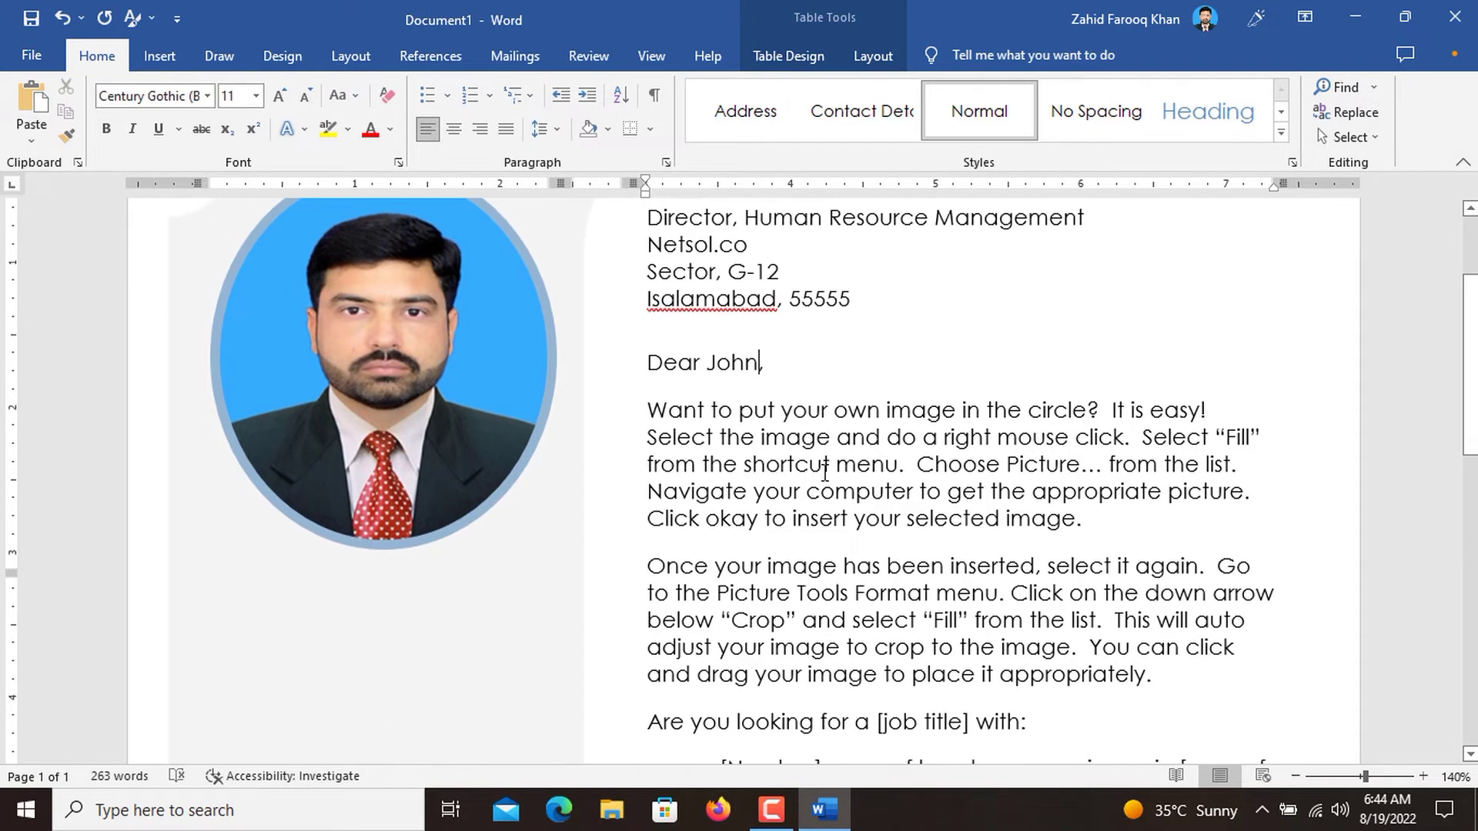
left_click(701, 365)
key("BackSpace")
key("BackSpace")
key("BackSpace")
key("BackSpace")
key("BackSpace")
key("BackSpace")
key("BackSpace")
key("BackSpace")
key("BackSpace")
key("BackSpace")
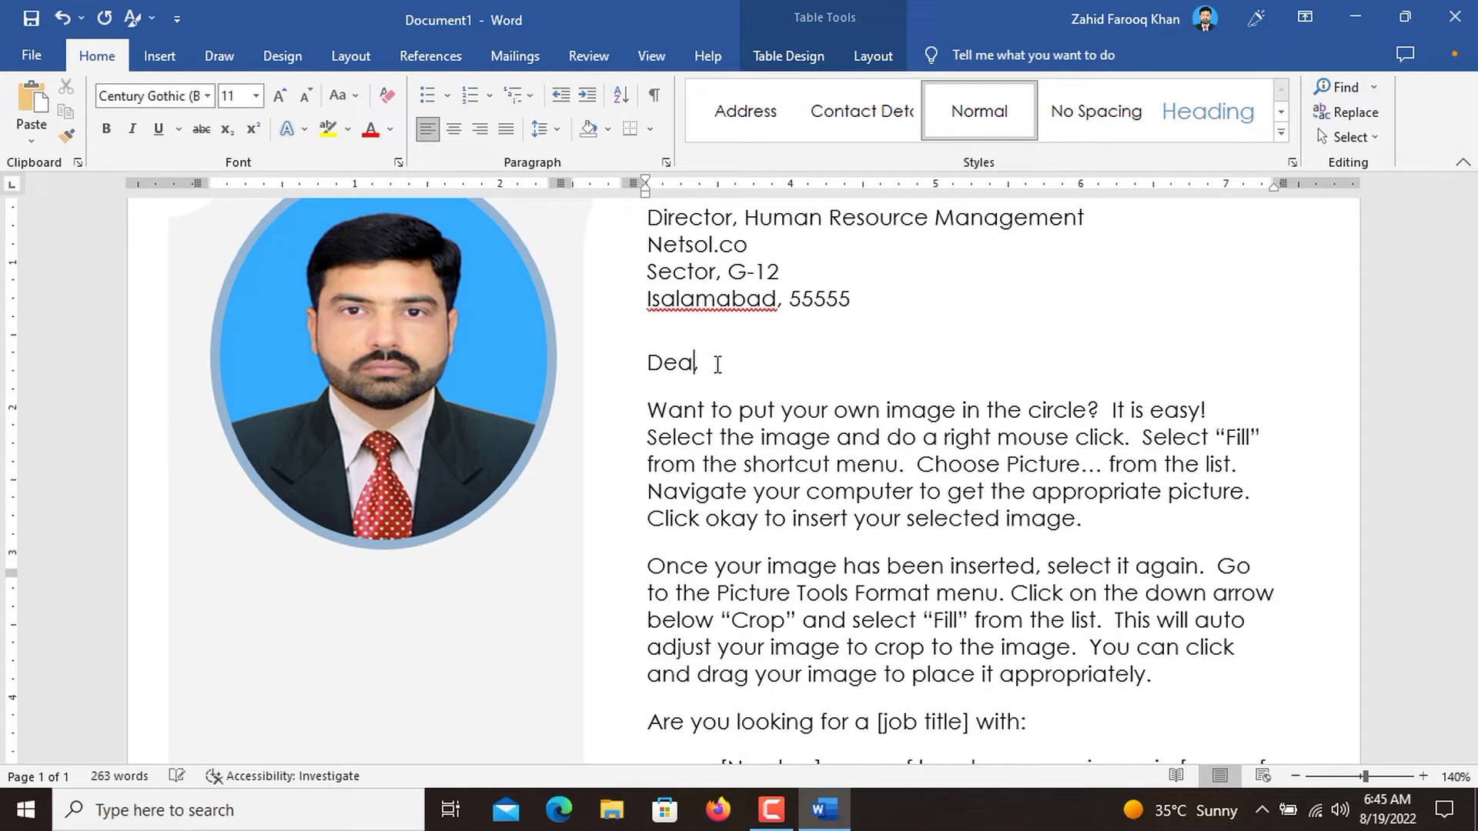
type("Respected Sir")
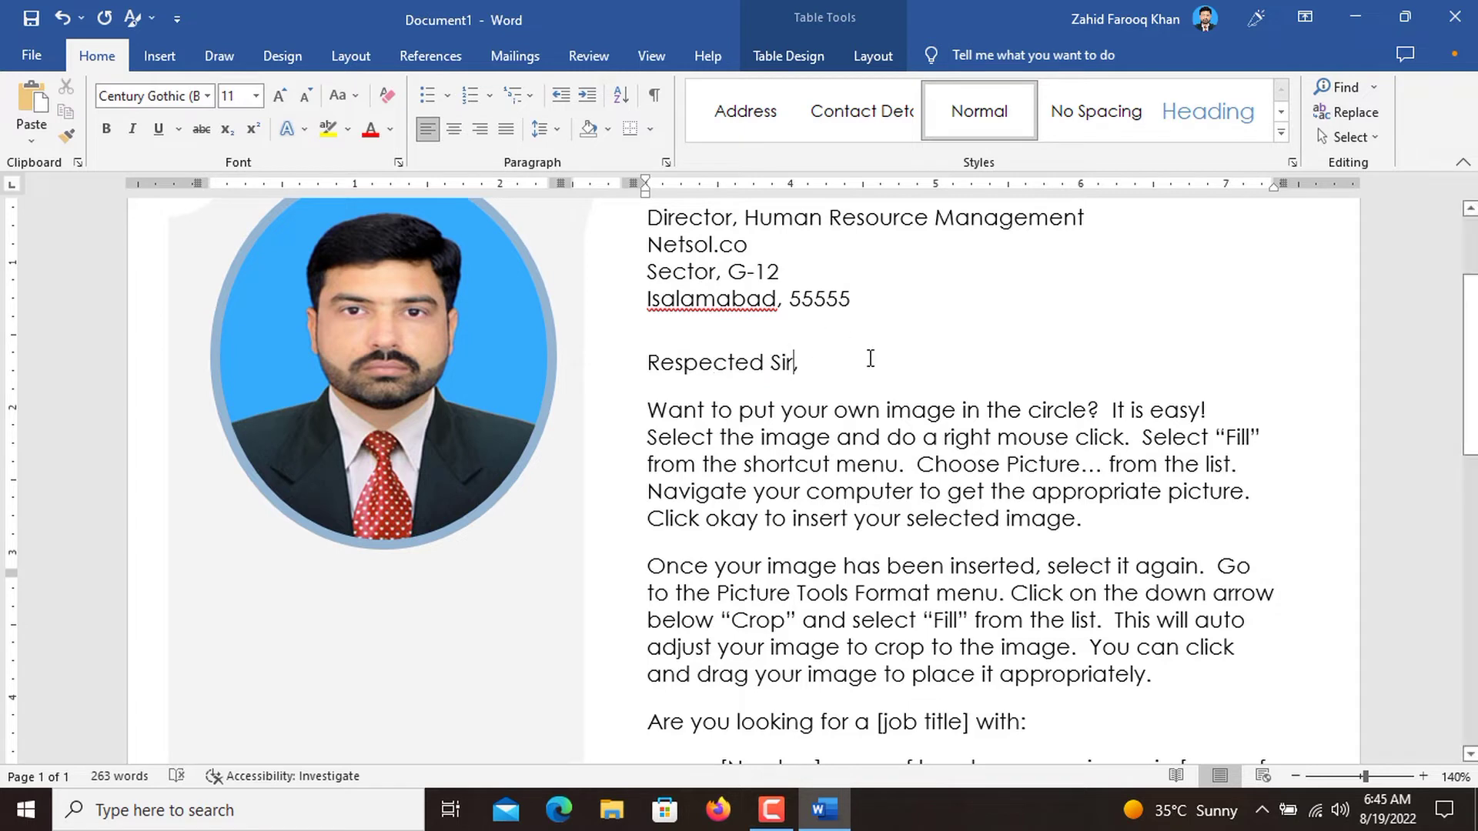
Try a different form of address after "Respected" in the salutation and restore "Sir".
key("BackSpace")
key("BackSpace")
key("BackSpace")
type("Mad")
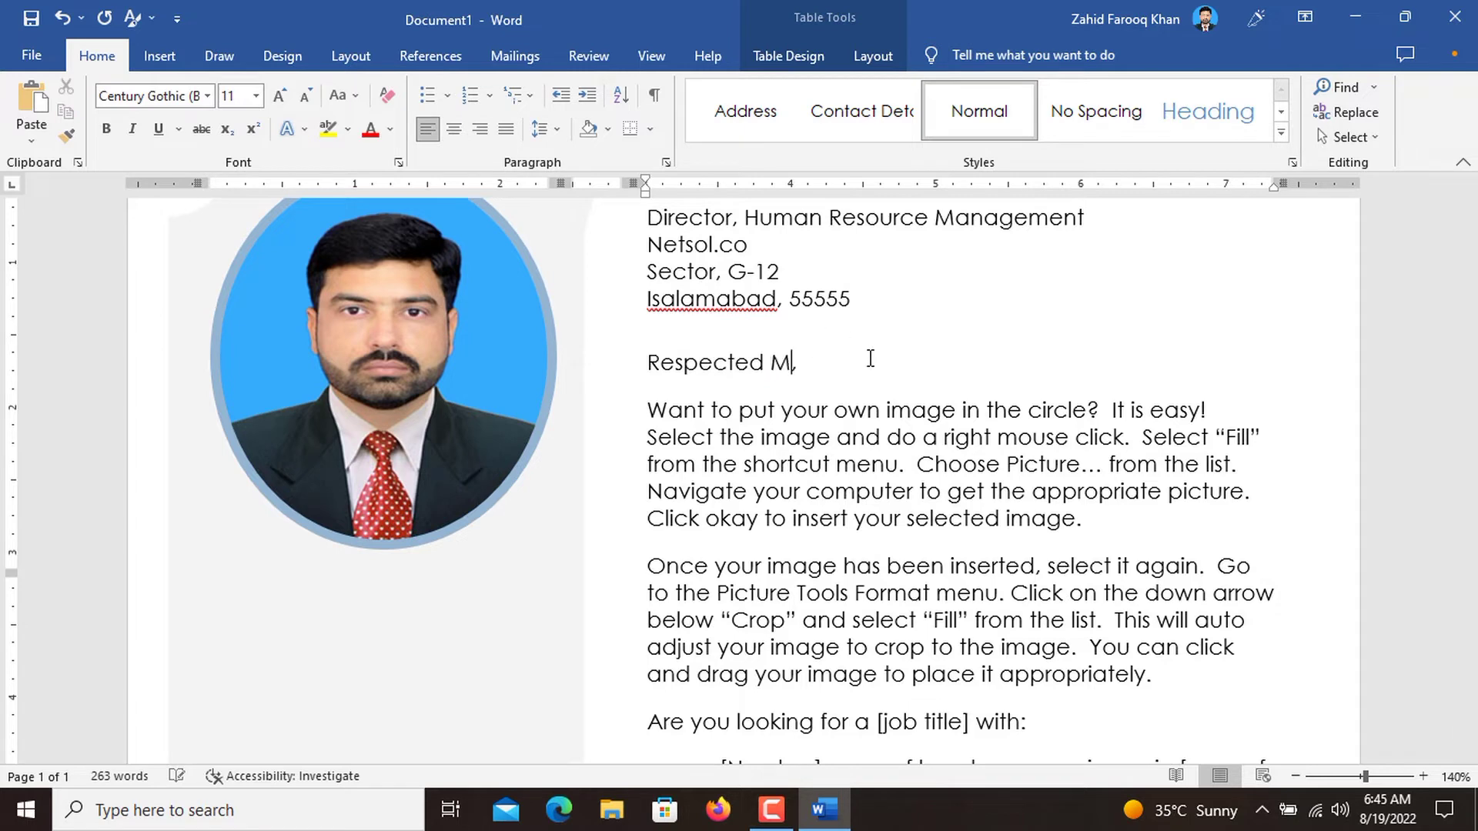
type("em")
key("BackSpace")
key("BackSpace")
key("BackSpace")
key("BackSpace")
key("BackSpace")
type("Sir")
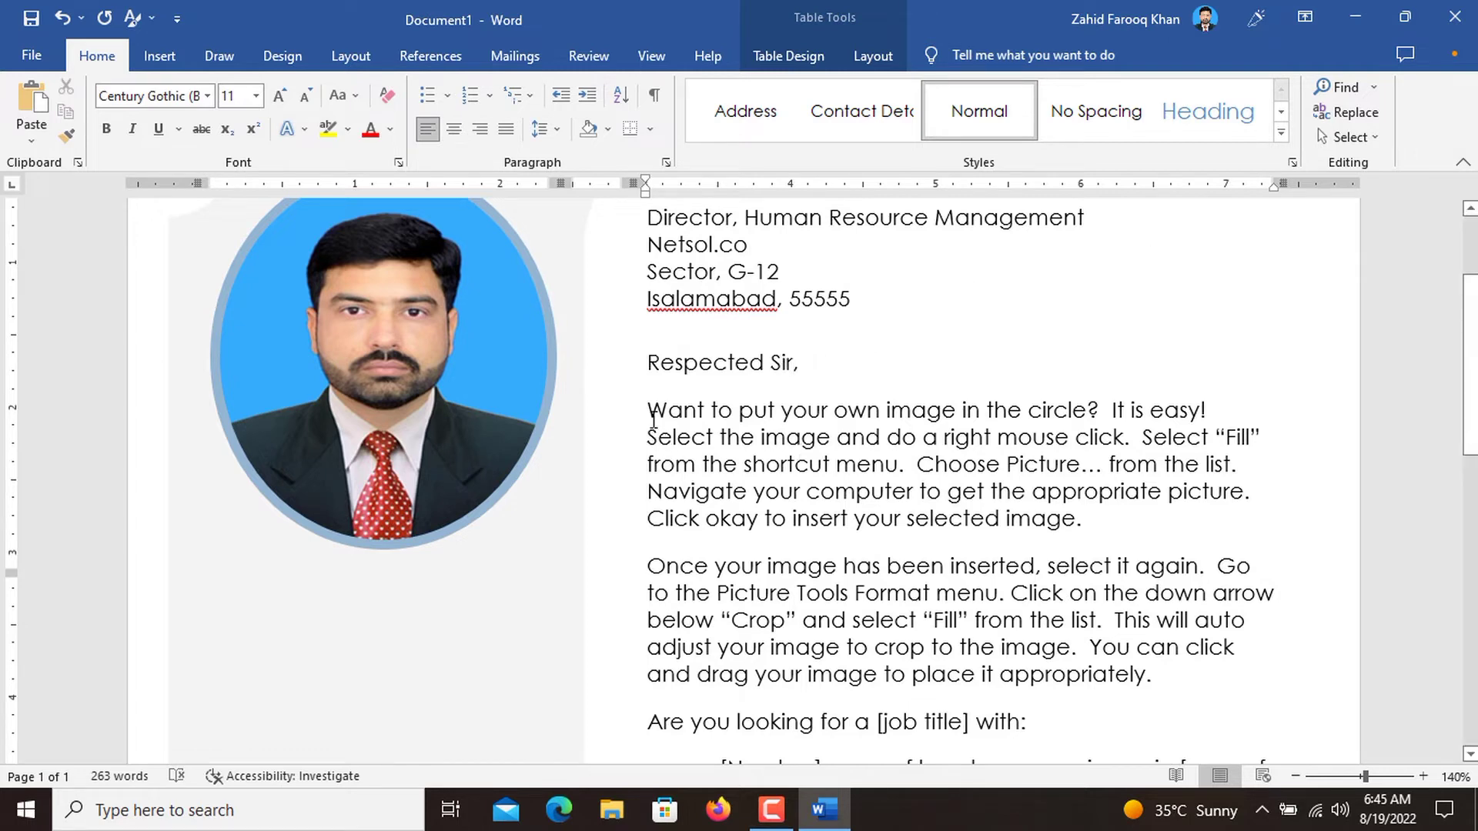
Replace the [Your Name] placeholder under "Sincerely," with the applicant's full name.
left_click(678, 422)
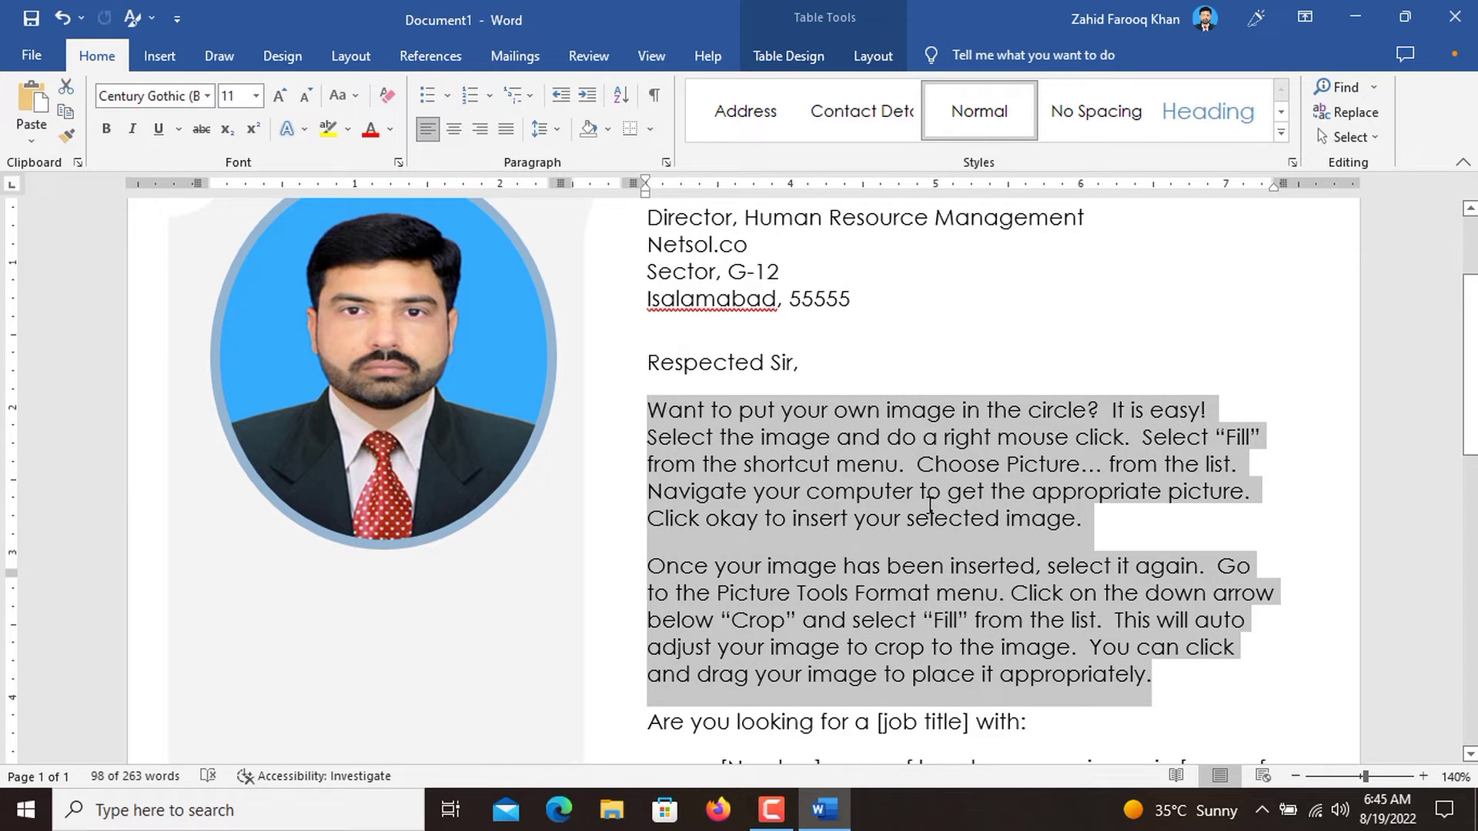
scroll(930, 506, "down", 5)
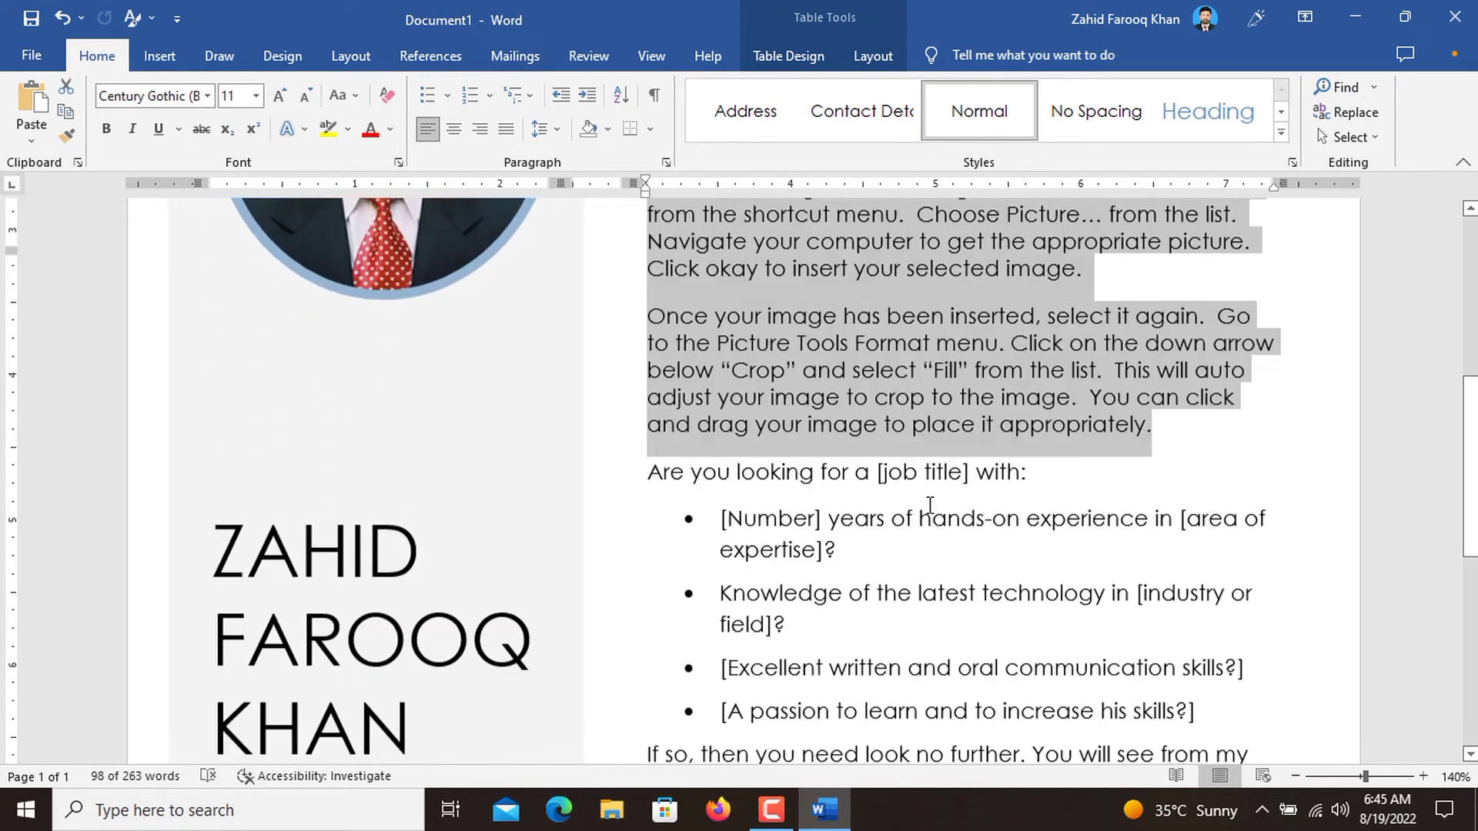
scroll(941, 435, "down", 3)
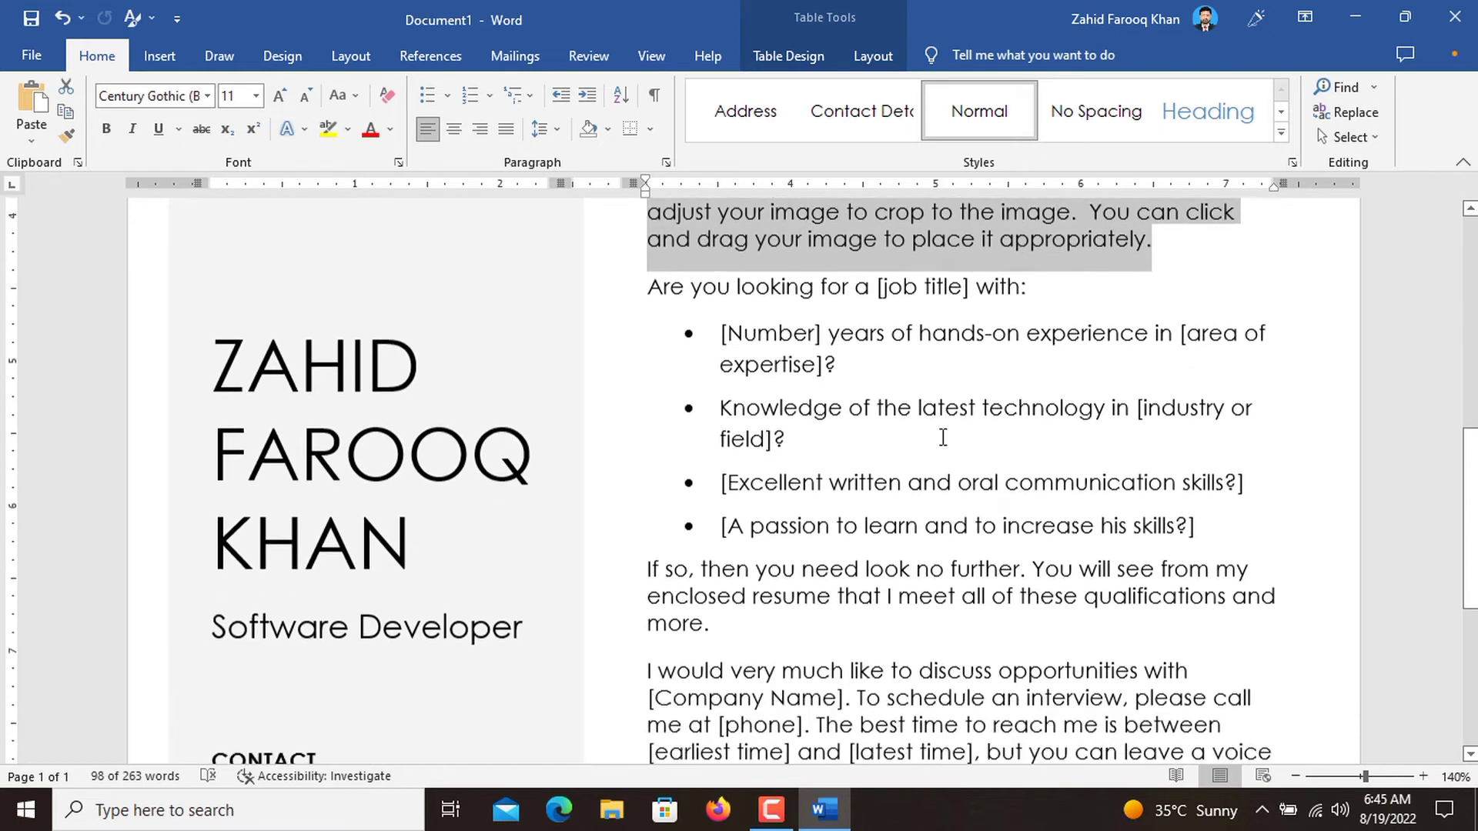
scroll(943, 437, "down", 5)
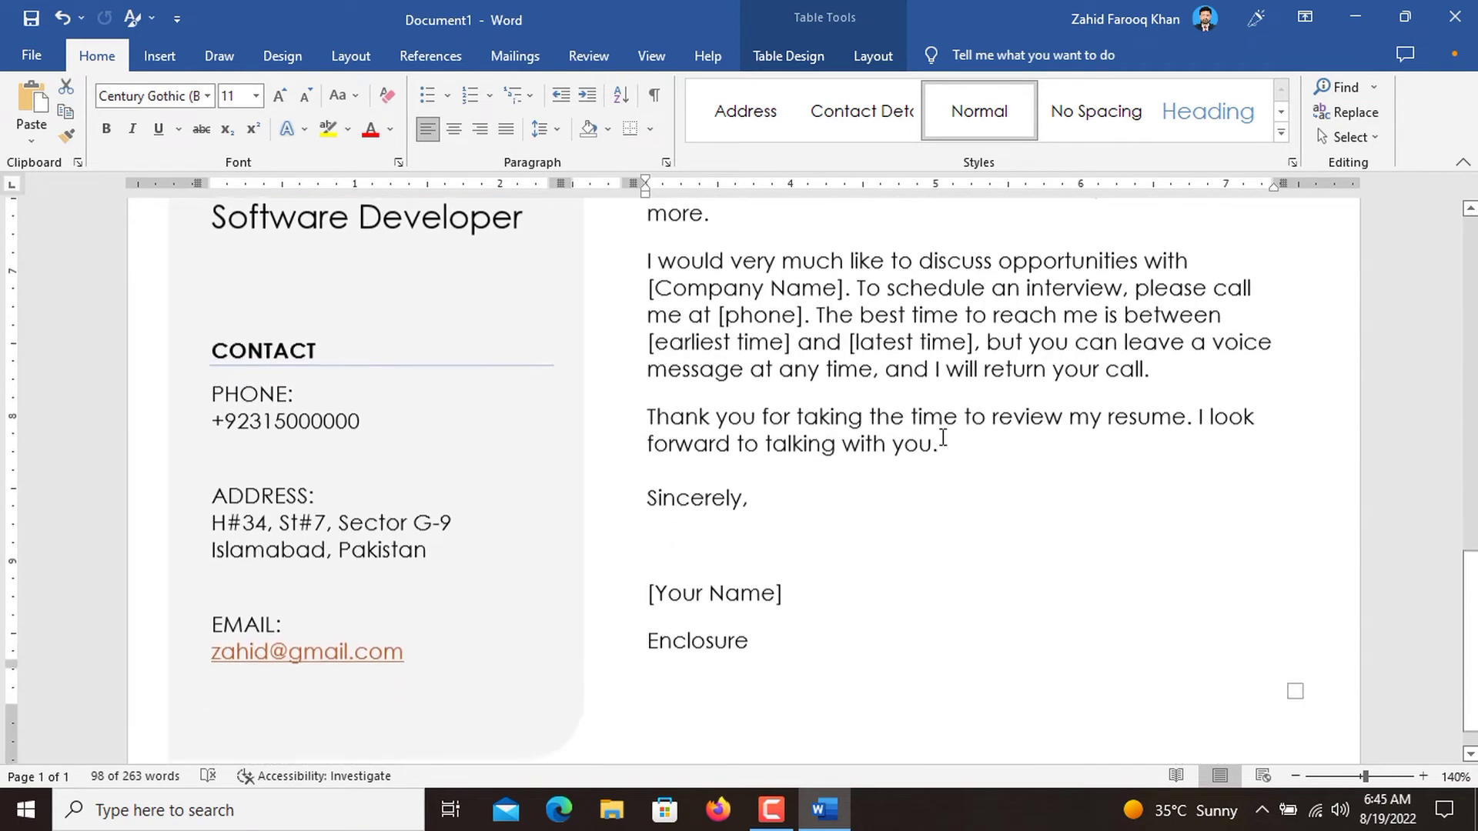
left_click(780, 574)
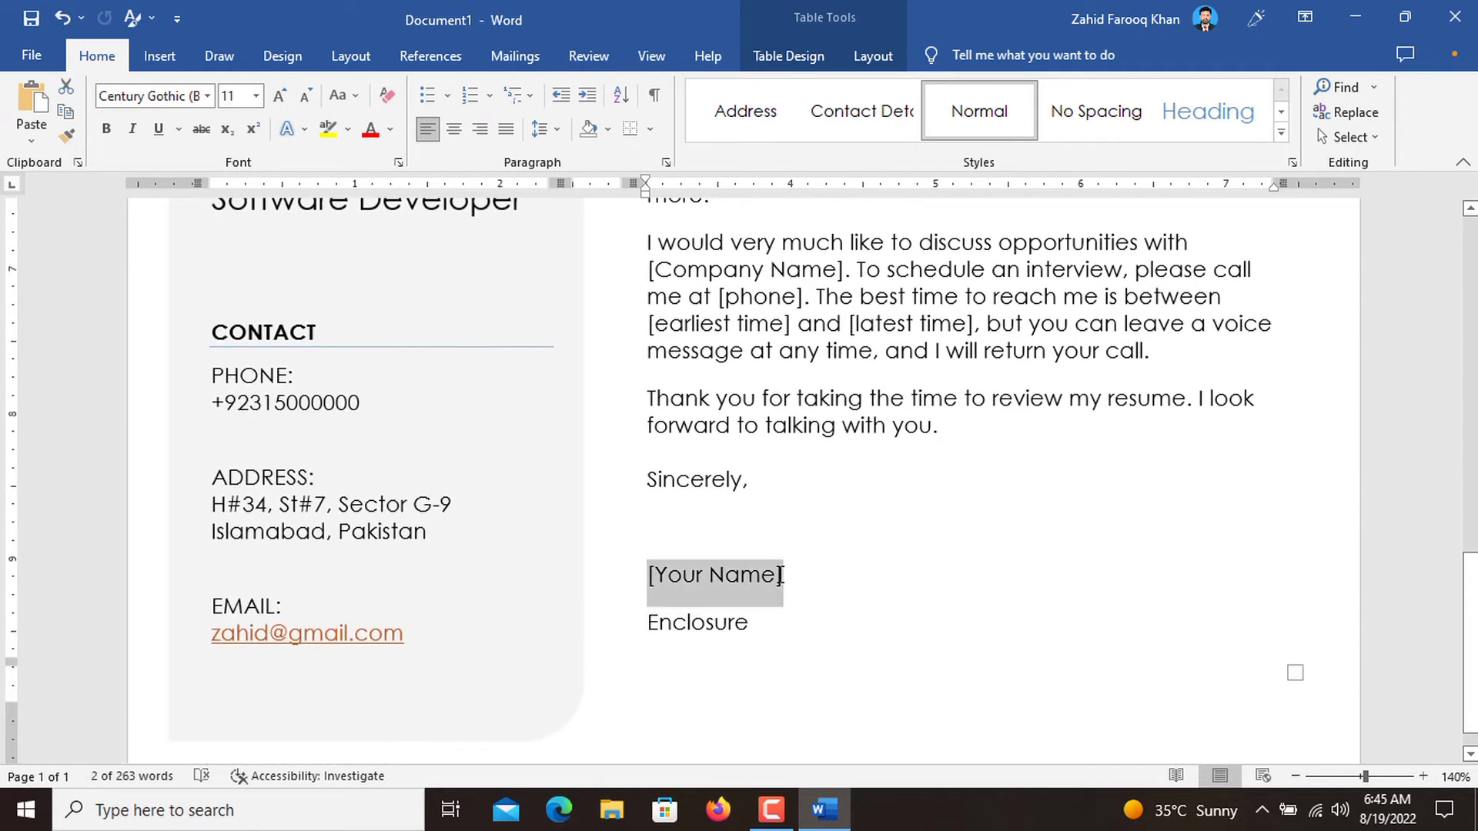
type("Zahid")
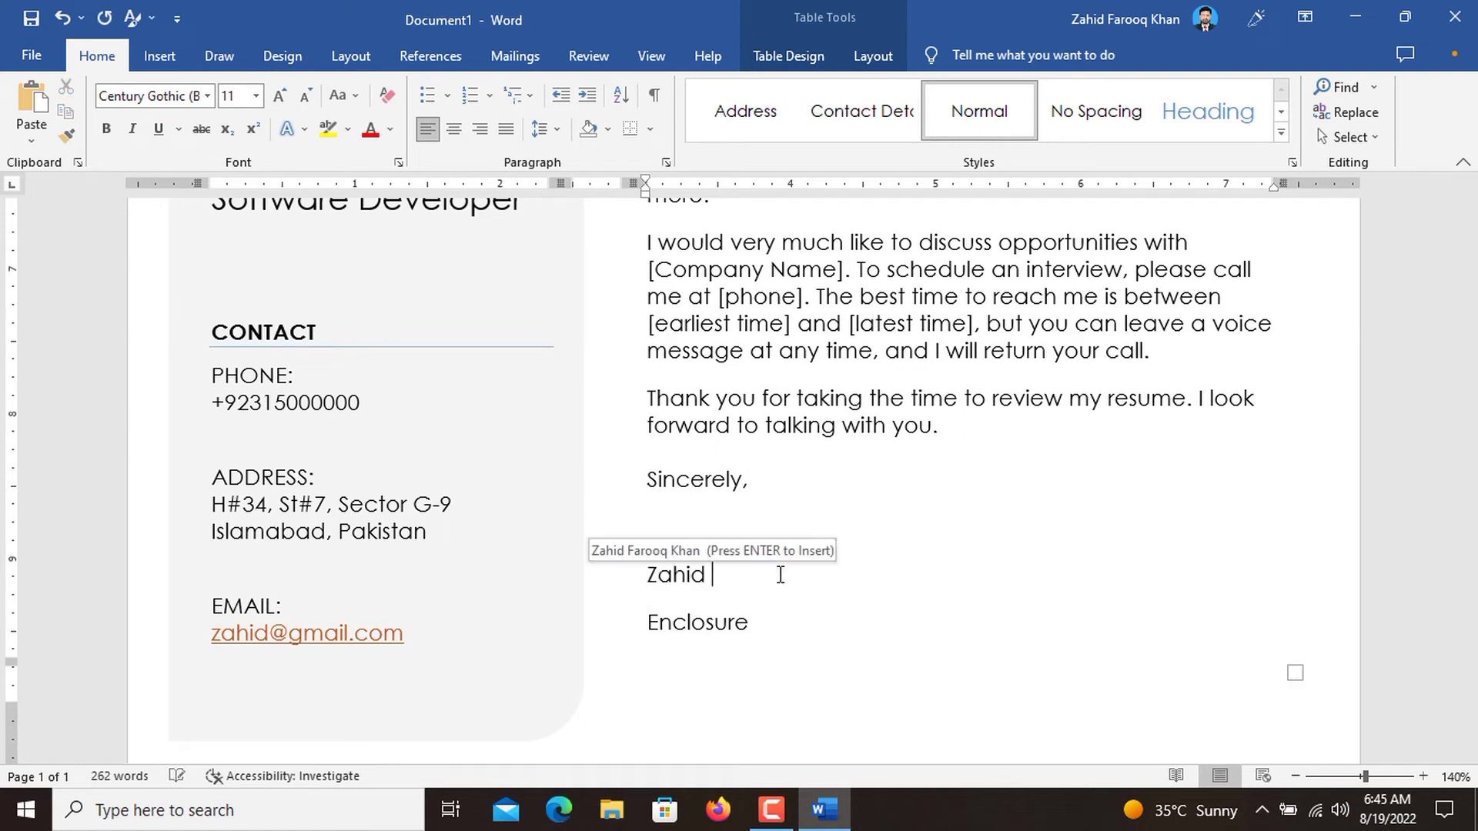
key("Return")
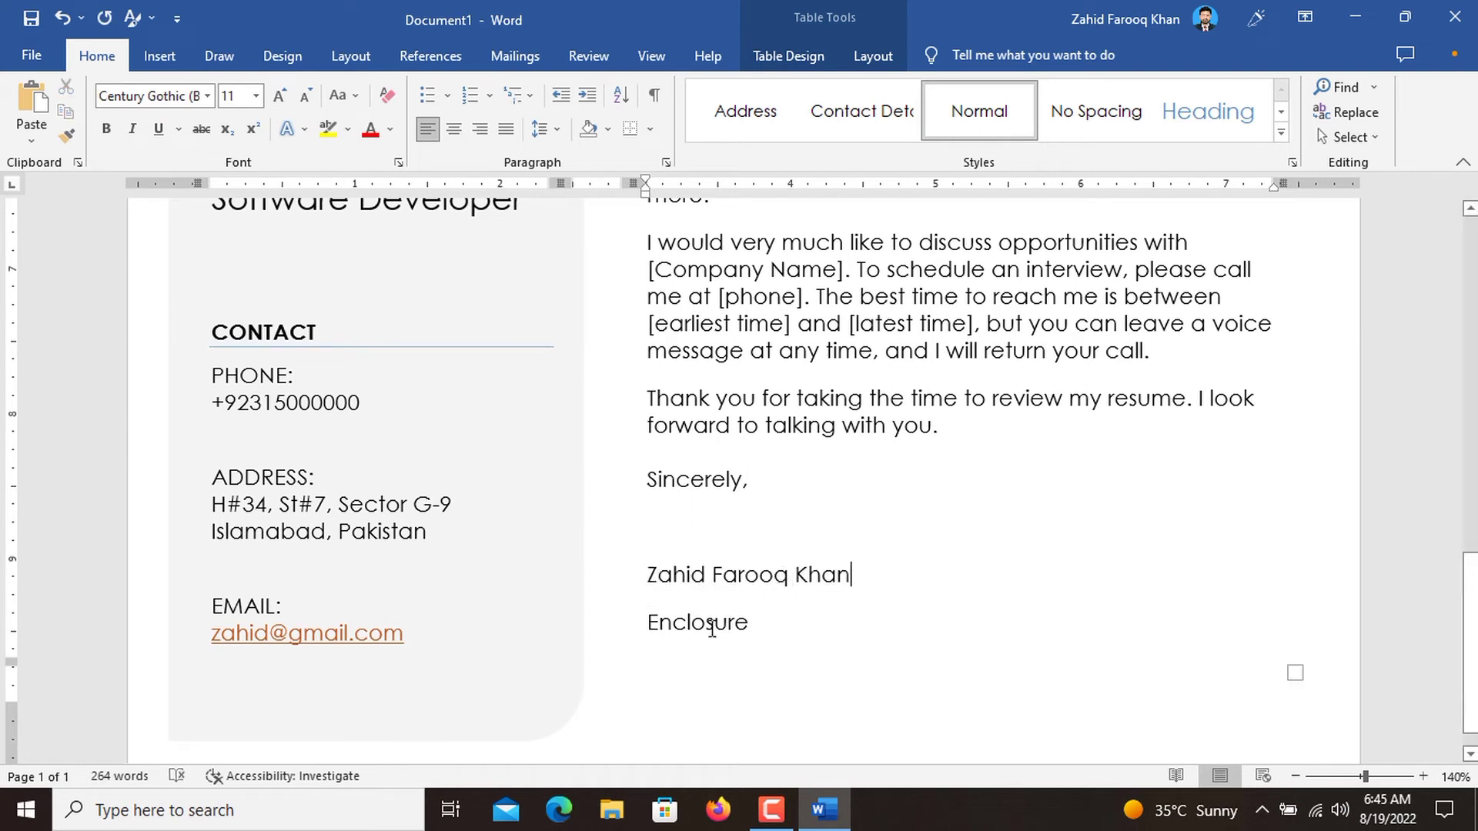
Replace the "Enclosure" line beneath the signature name with "Enclosure: 05".
left_click(712, 628)
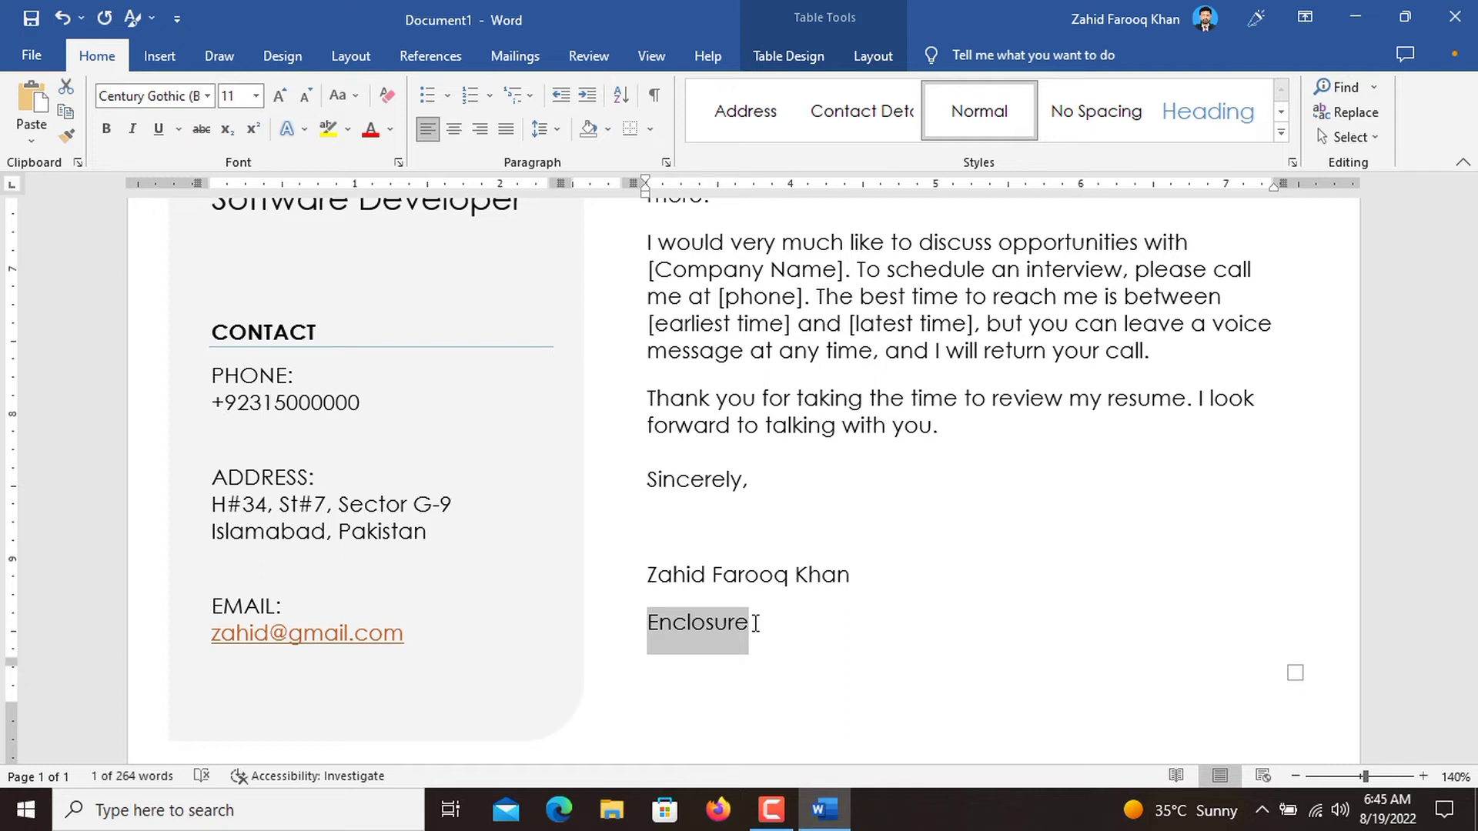
key("Delete")
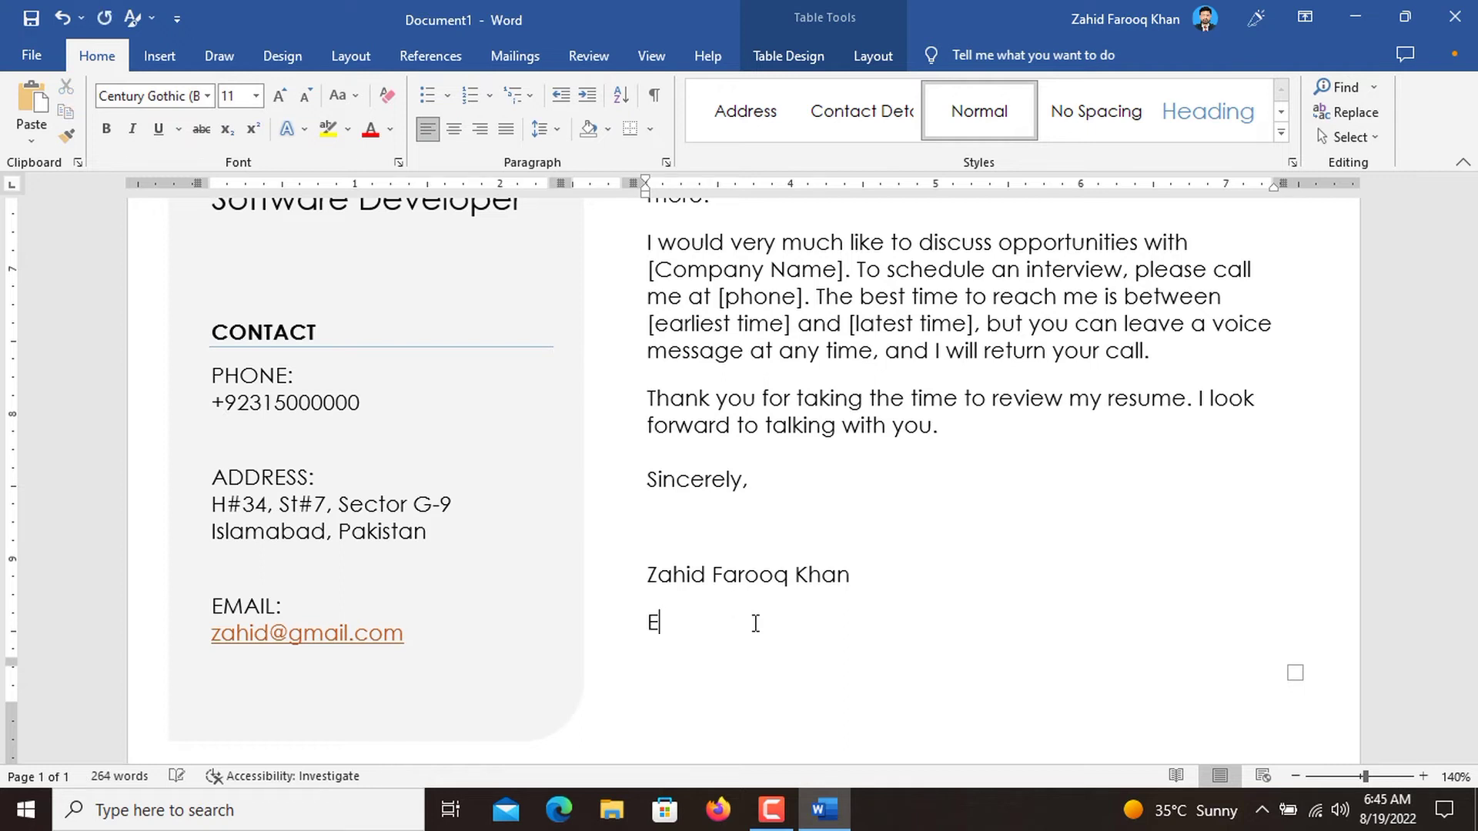
type("Enl")
key("BackSpace")
type("closure: 05")
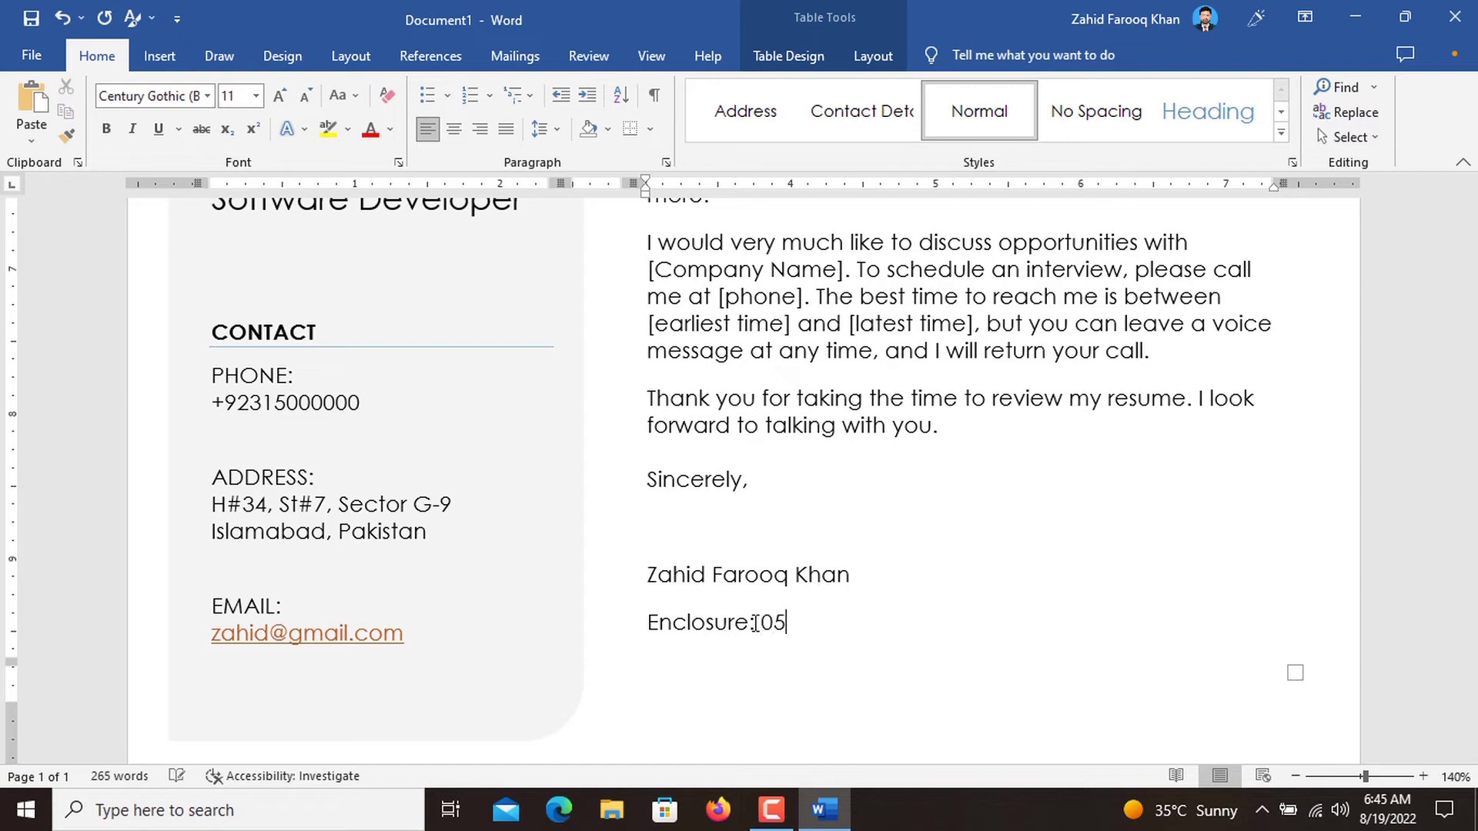
Make all five lines of the recipient block above the salutation bold.
scroll(836, 666, "up", 12)
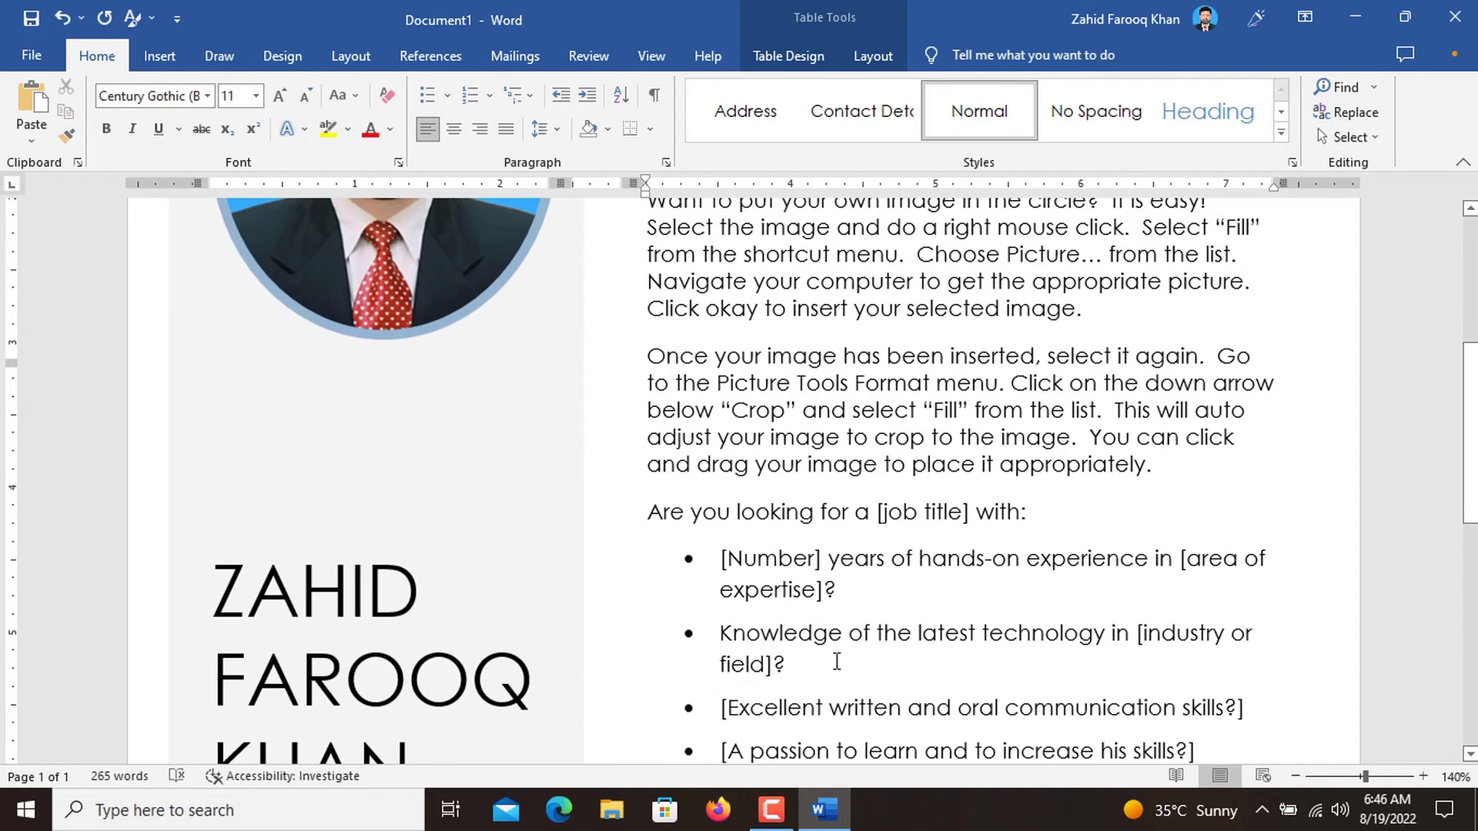
scroll(837, 660, "up", 3)
scroll(837, 661, "down", 6)
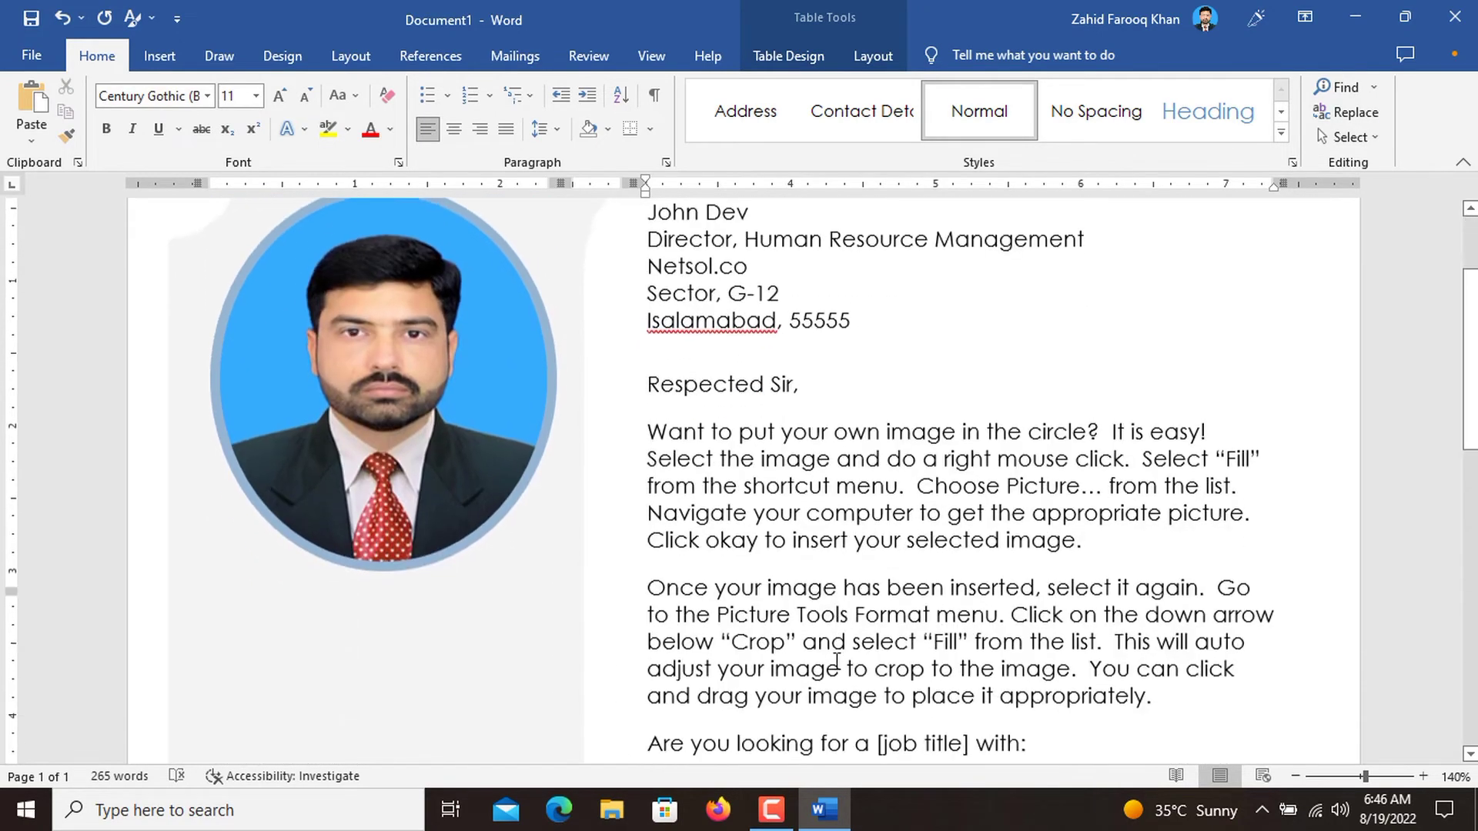
scroll(837, 661, "down", 5)
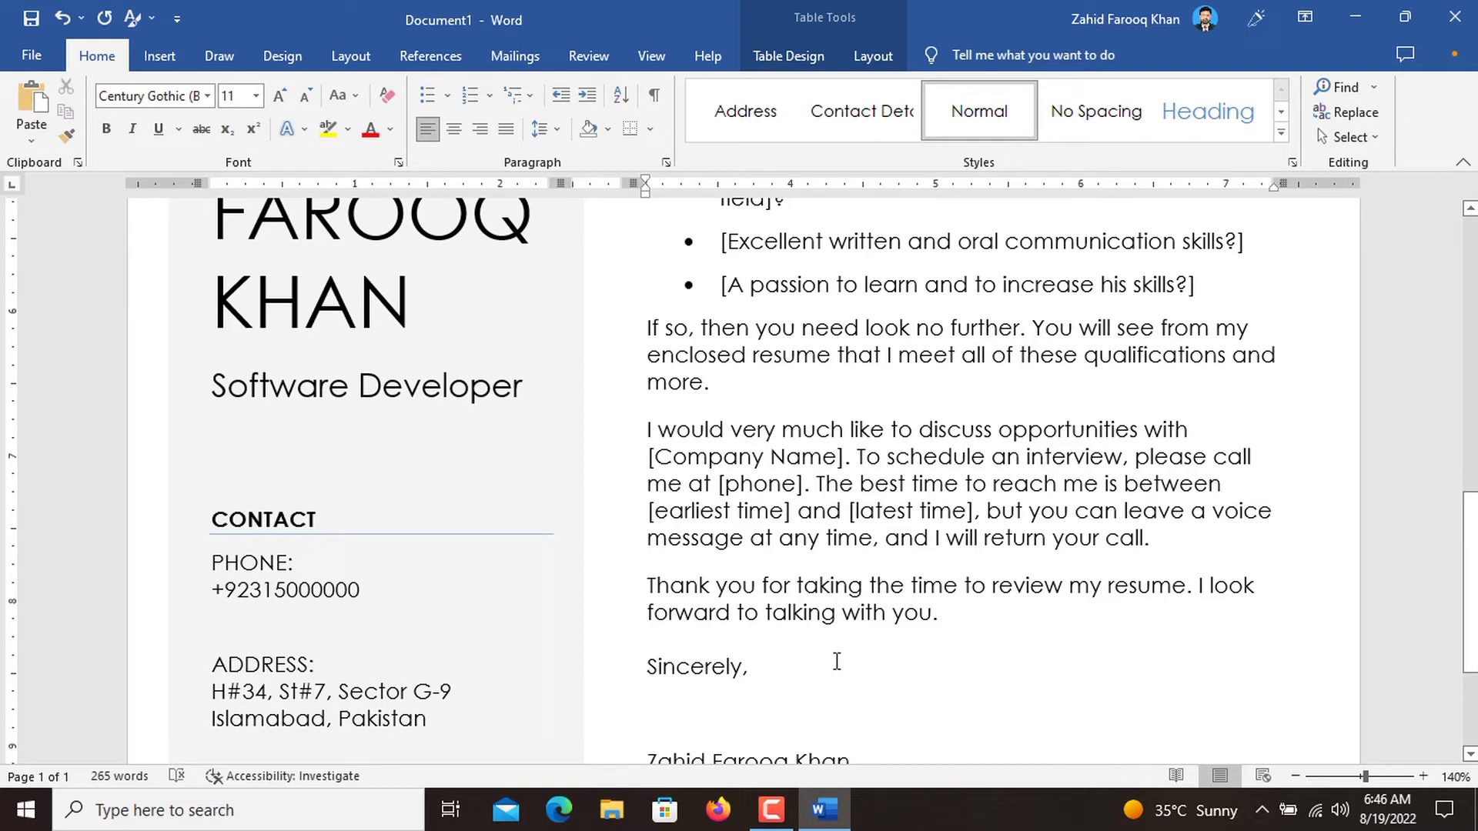
scroll(837, 660, "down", 3)
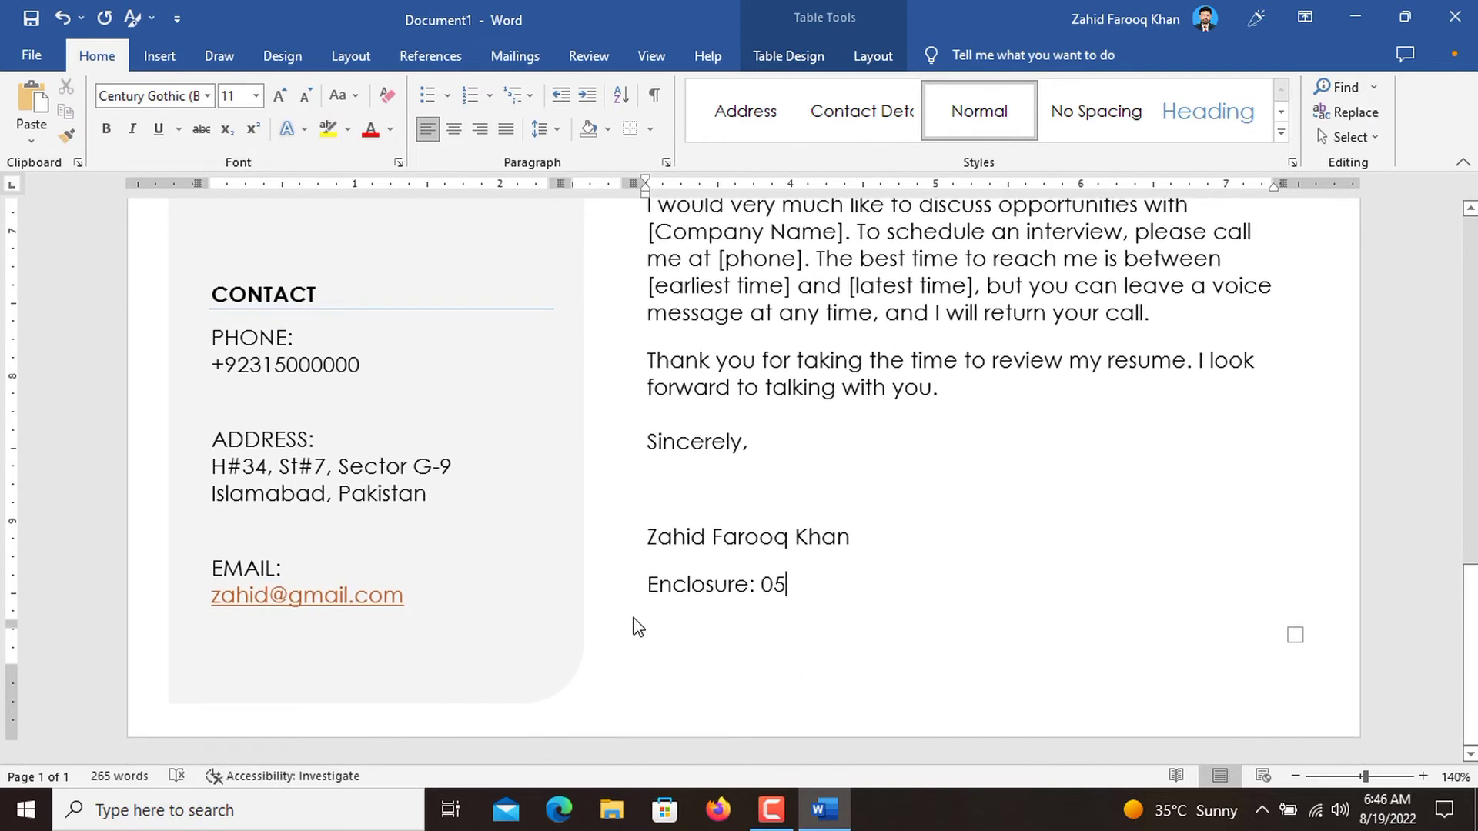
scroll(630, 580, "up", 5)
scroll(633, 583, "up", 13)
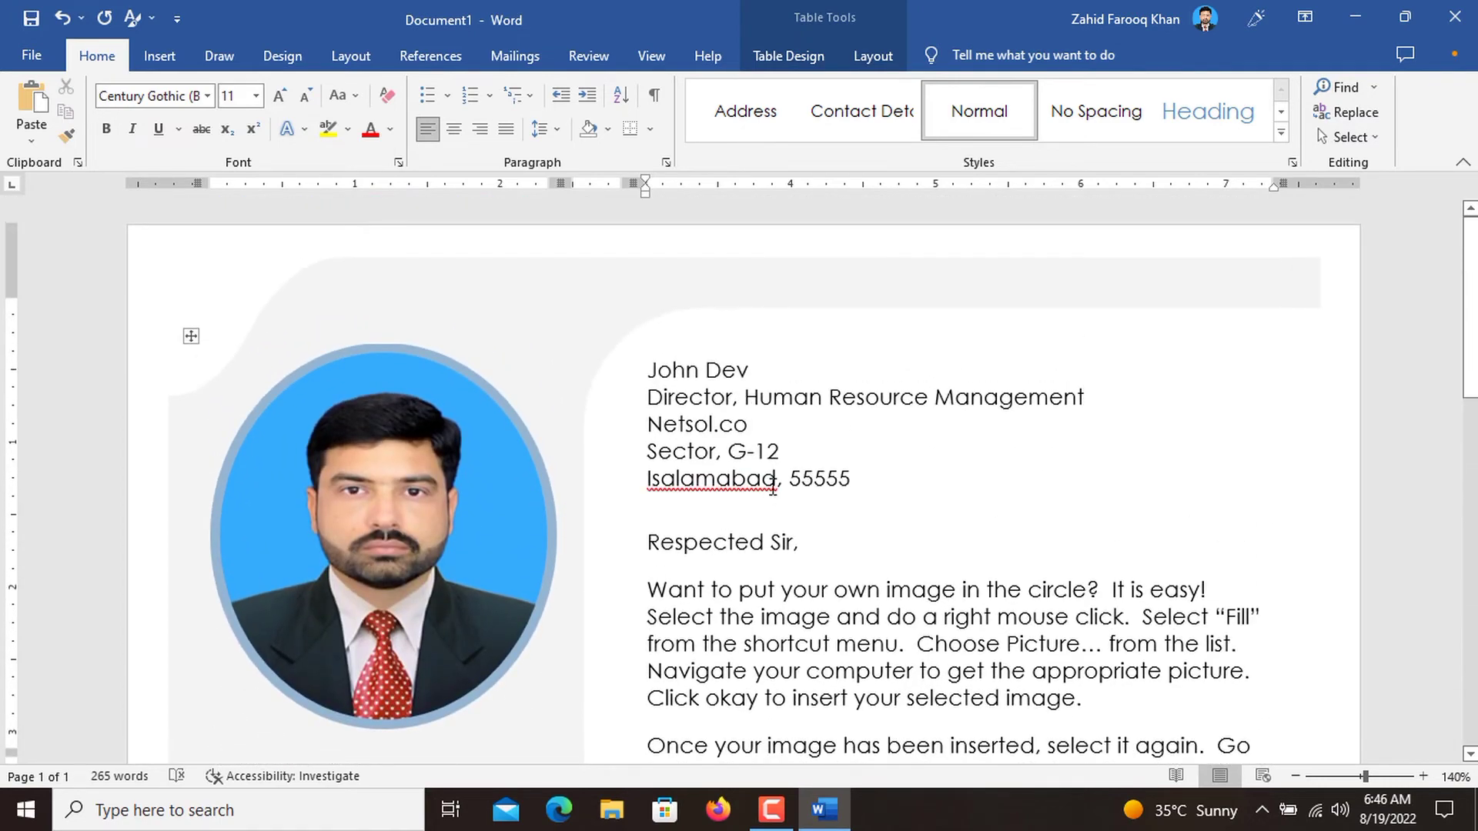
left_click_drag(866, 480, 647, 368)
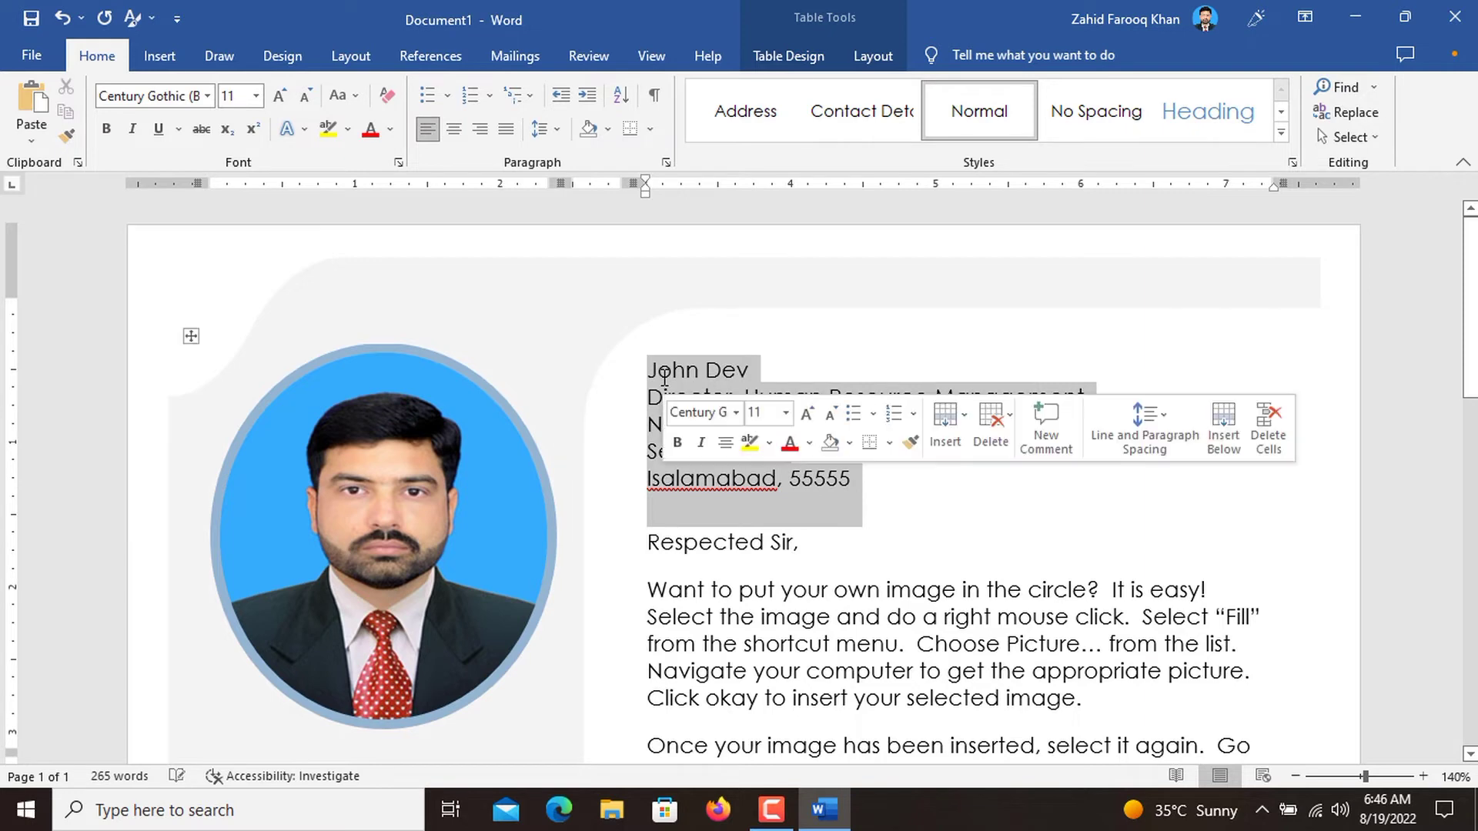
left_click(107, 129)
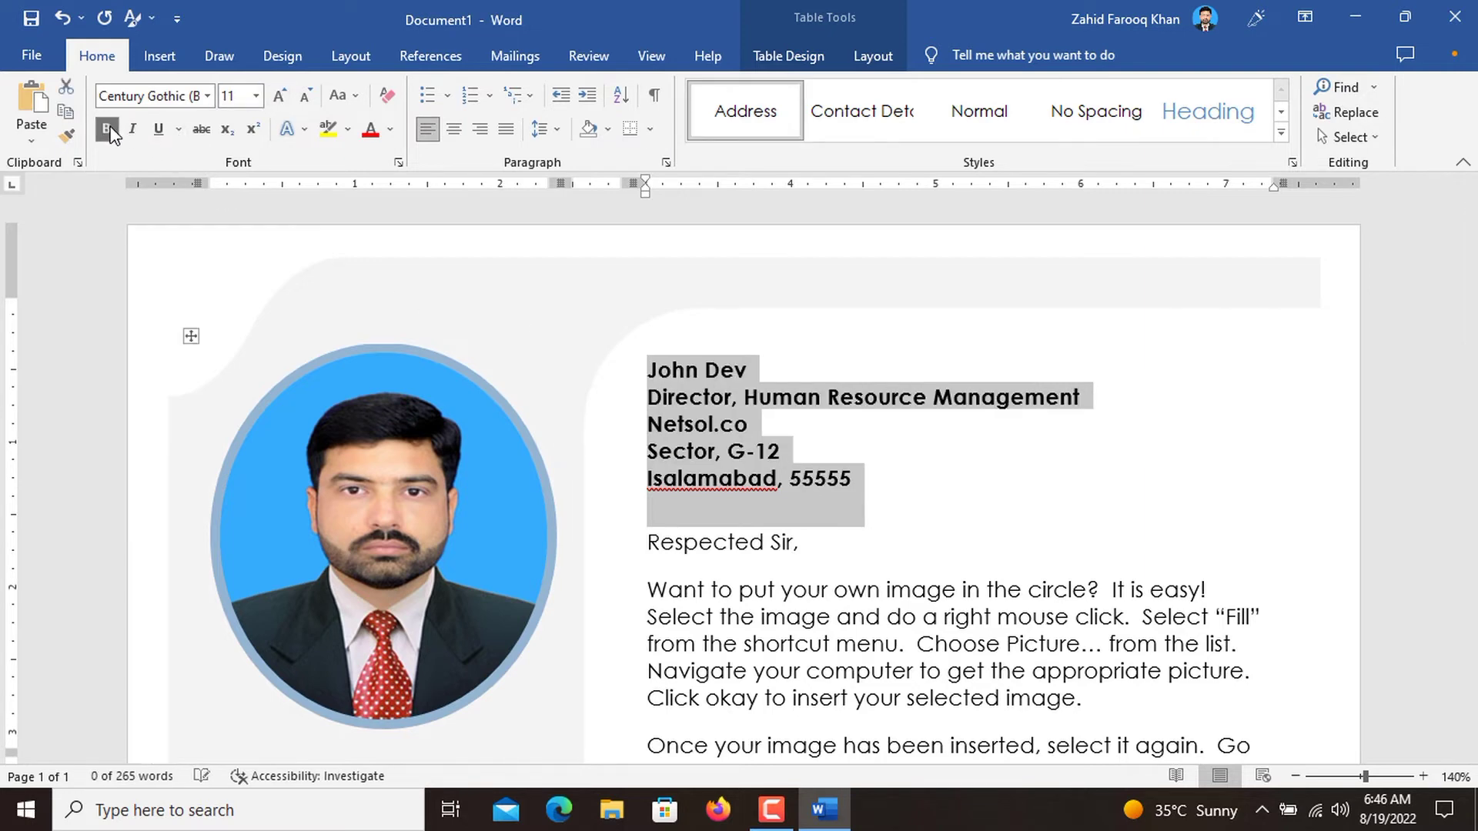
left_click(947, 506)
Correct the misspelled city name in the recipient block using the suggested spelling.
scroll(942, 501, "down", 6)
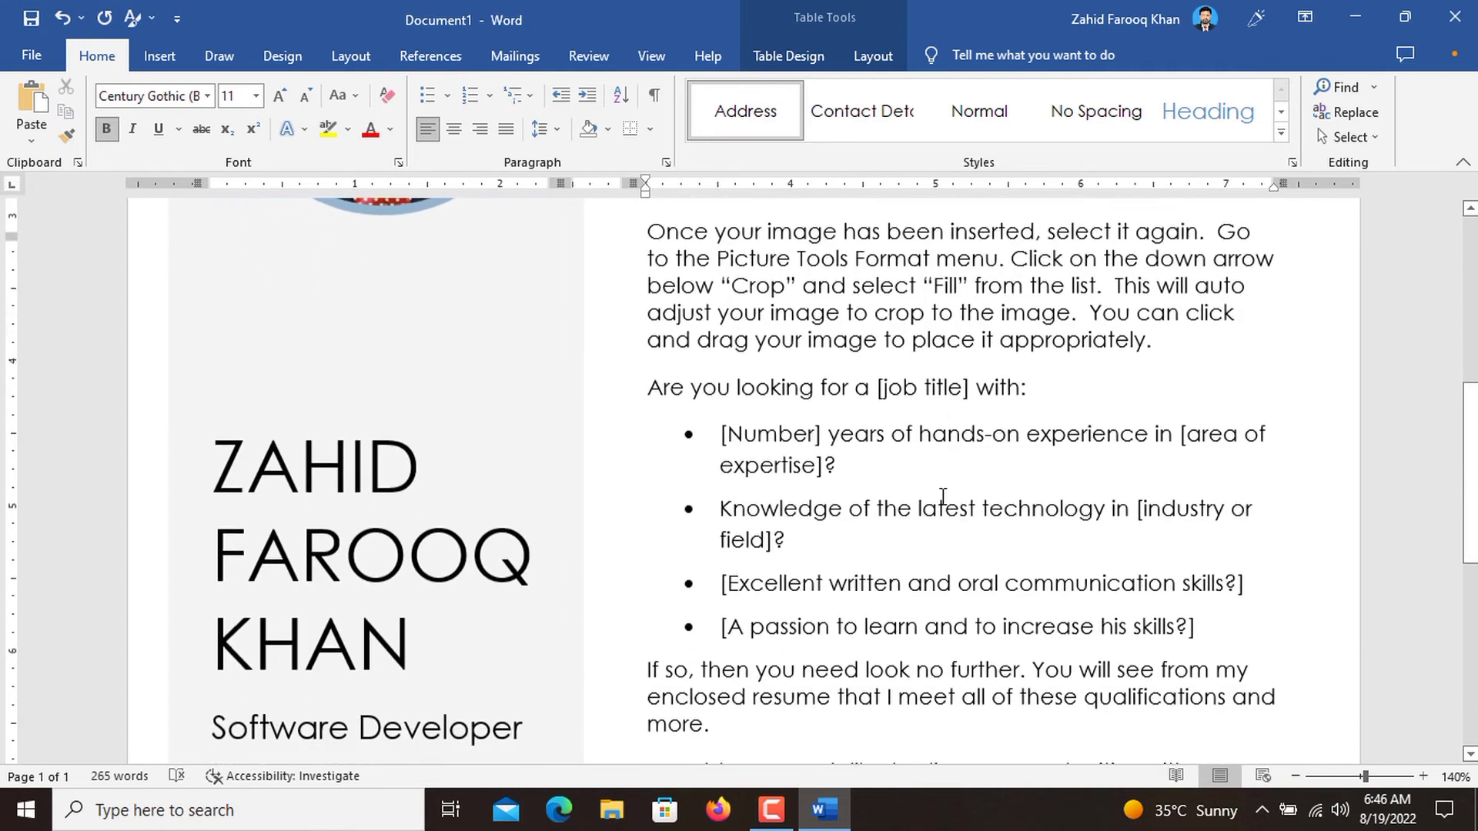
scroll(943, 496, "down", 6)
scroll(943, 497, "up", 3)
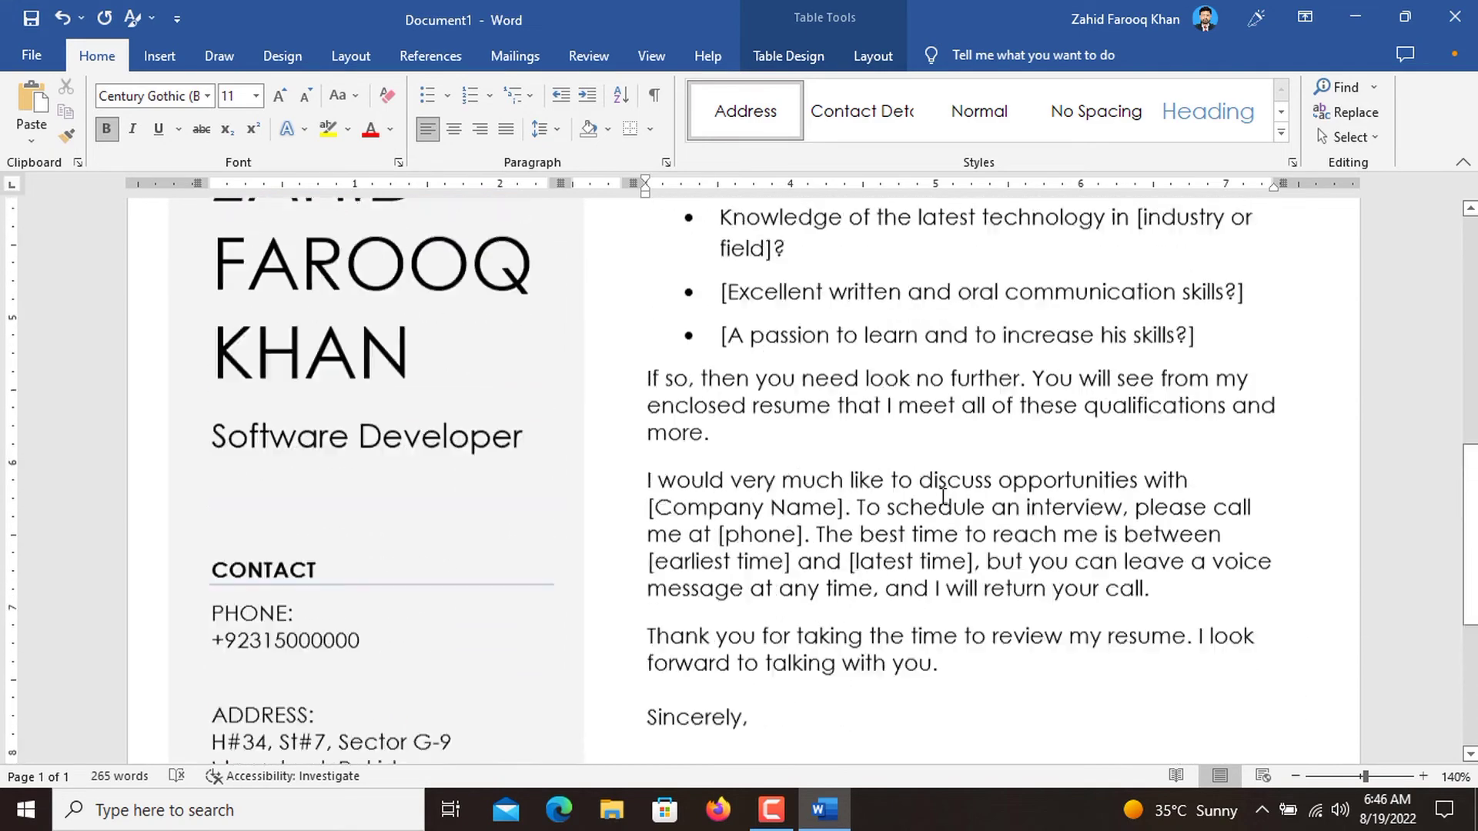
scroll(943, 497, "up", 9)
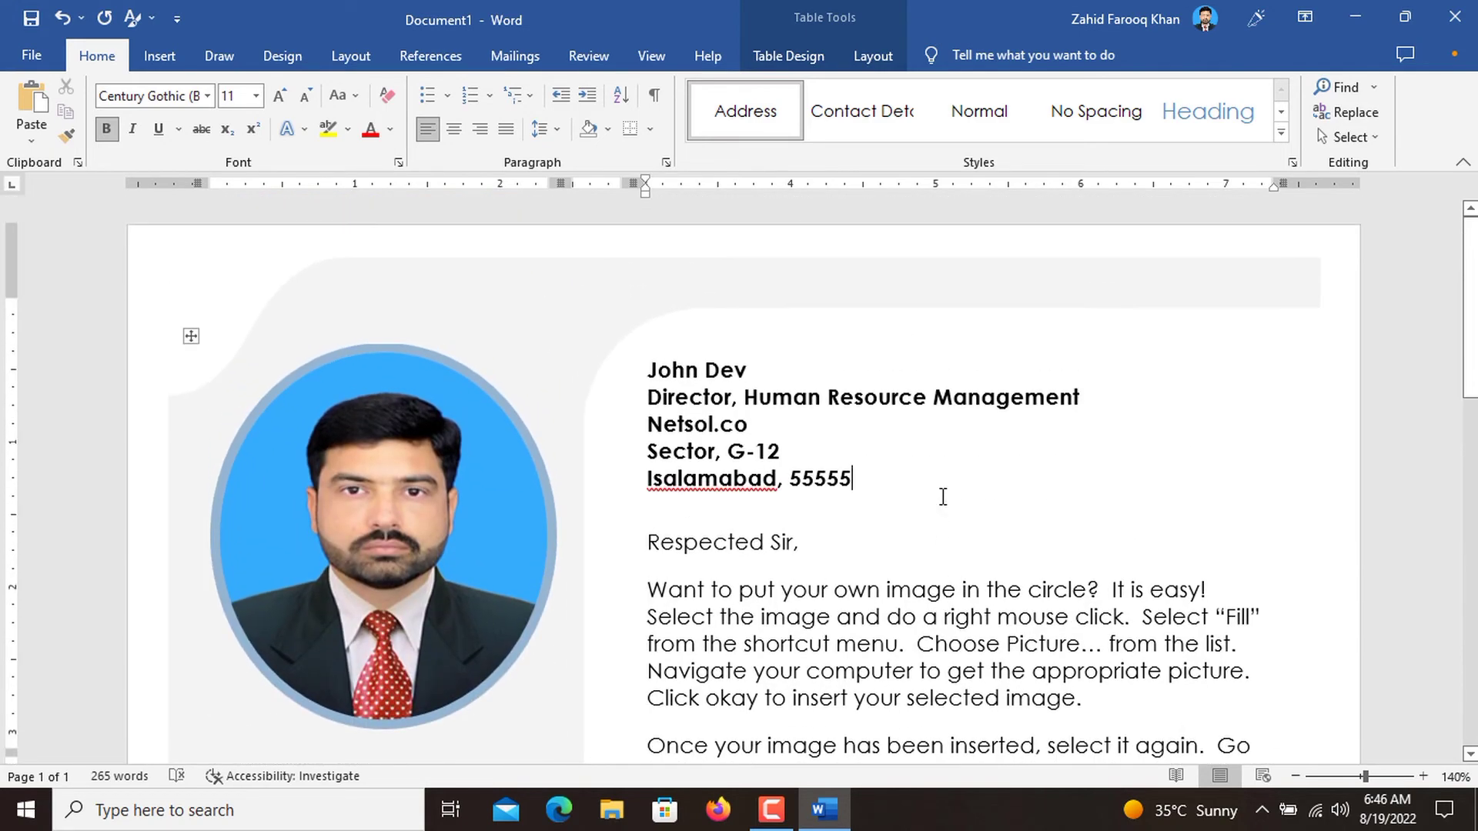
right_click(744, 488)
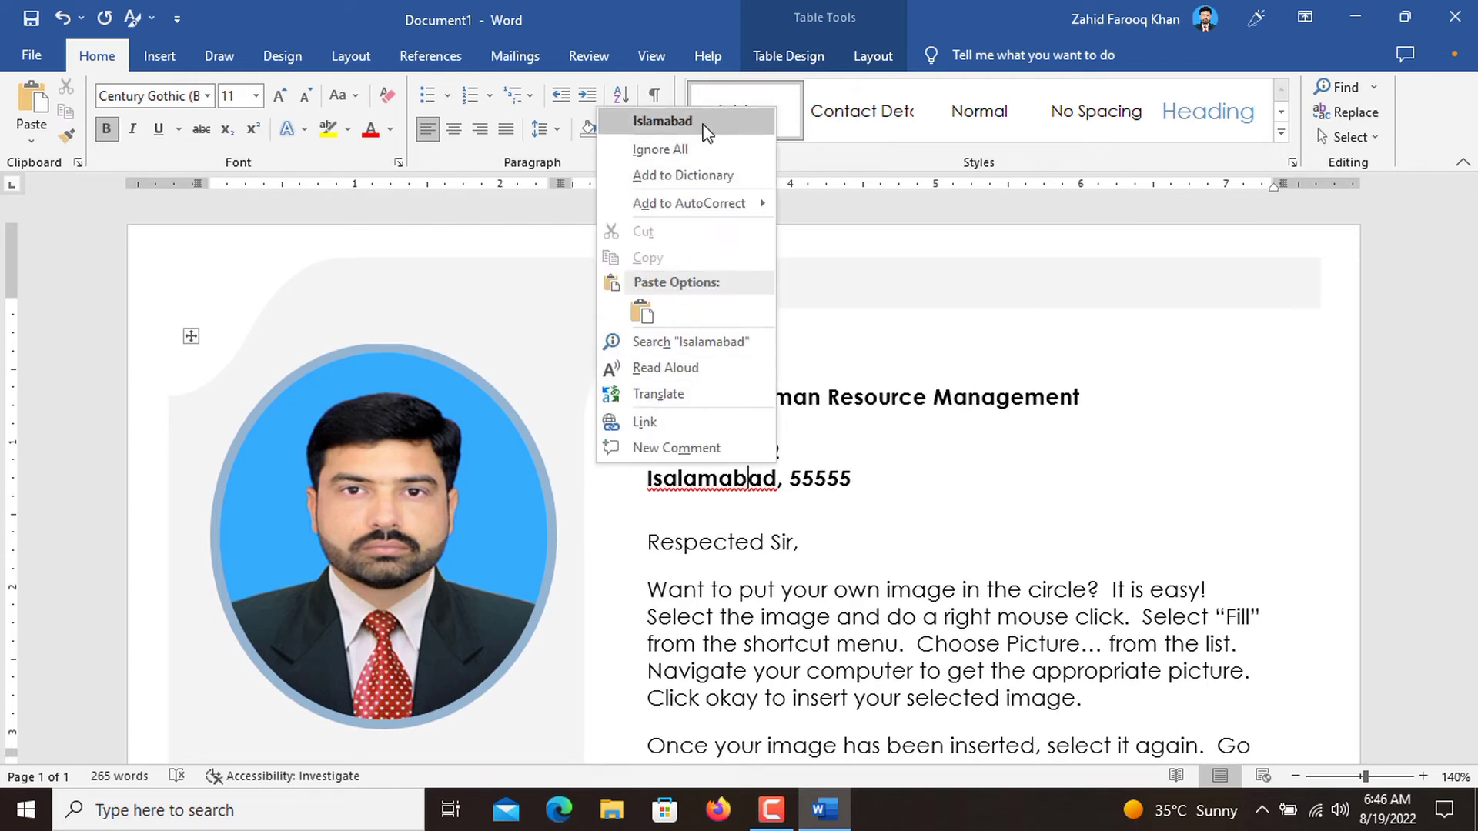
left_click(662, 121)
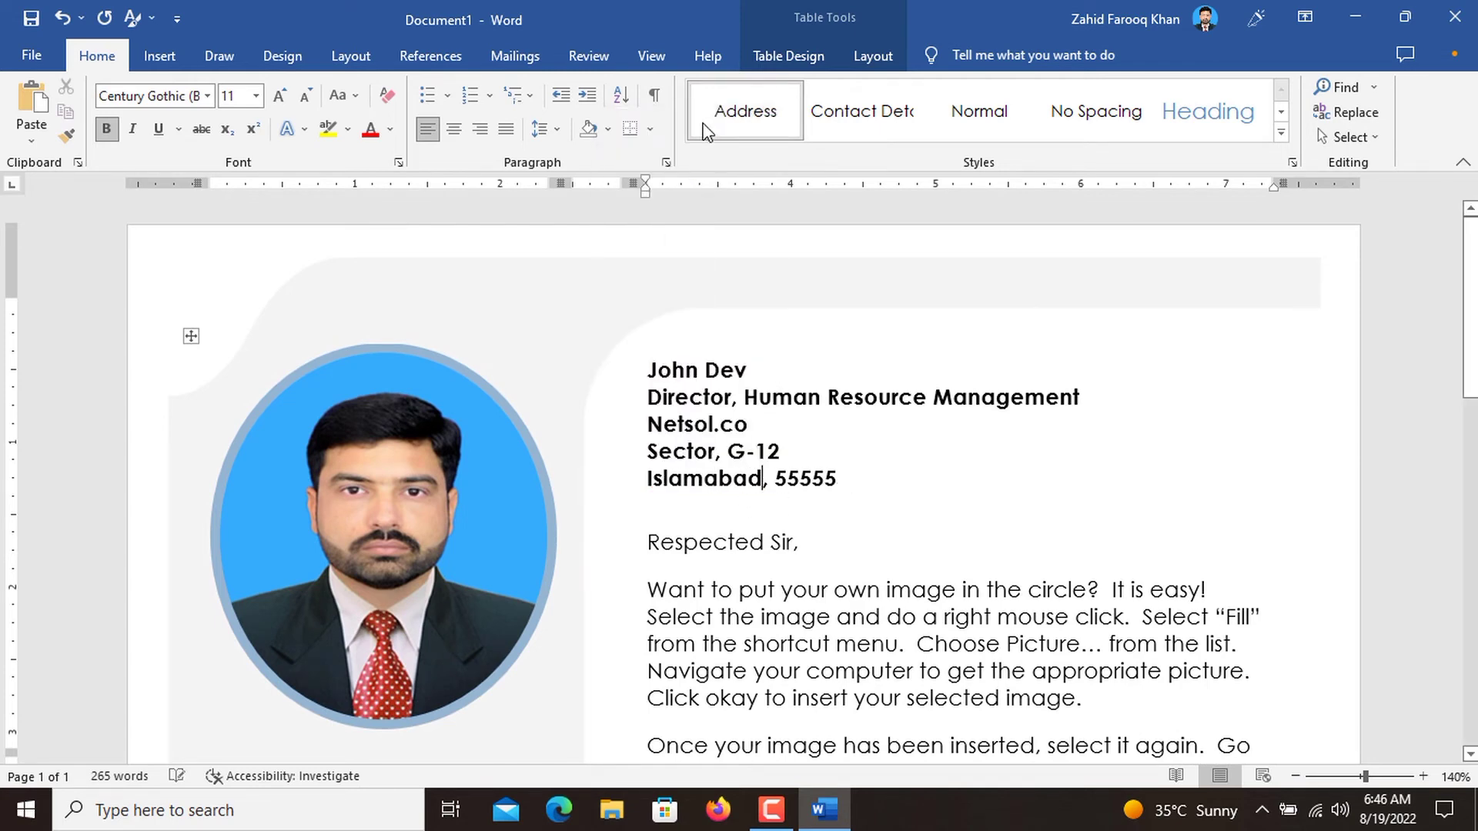
left_click(940, 453)
Print the letter with Microsoft Print to PDF, saving the output as "cover letter" in the Documents folder.
scroll(941, 452, "down", 1)
left_click(31, 55)
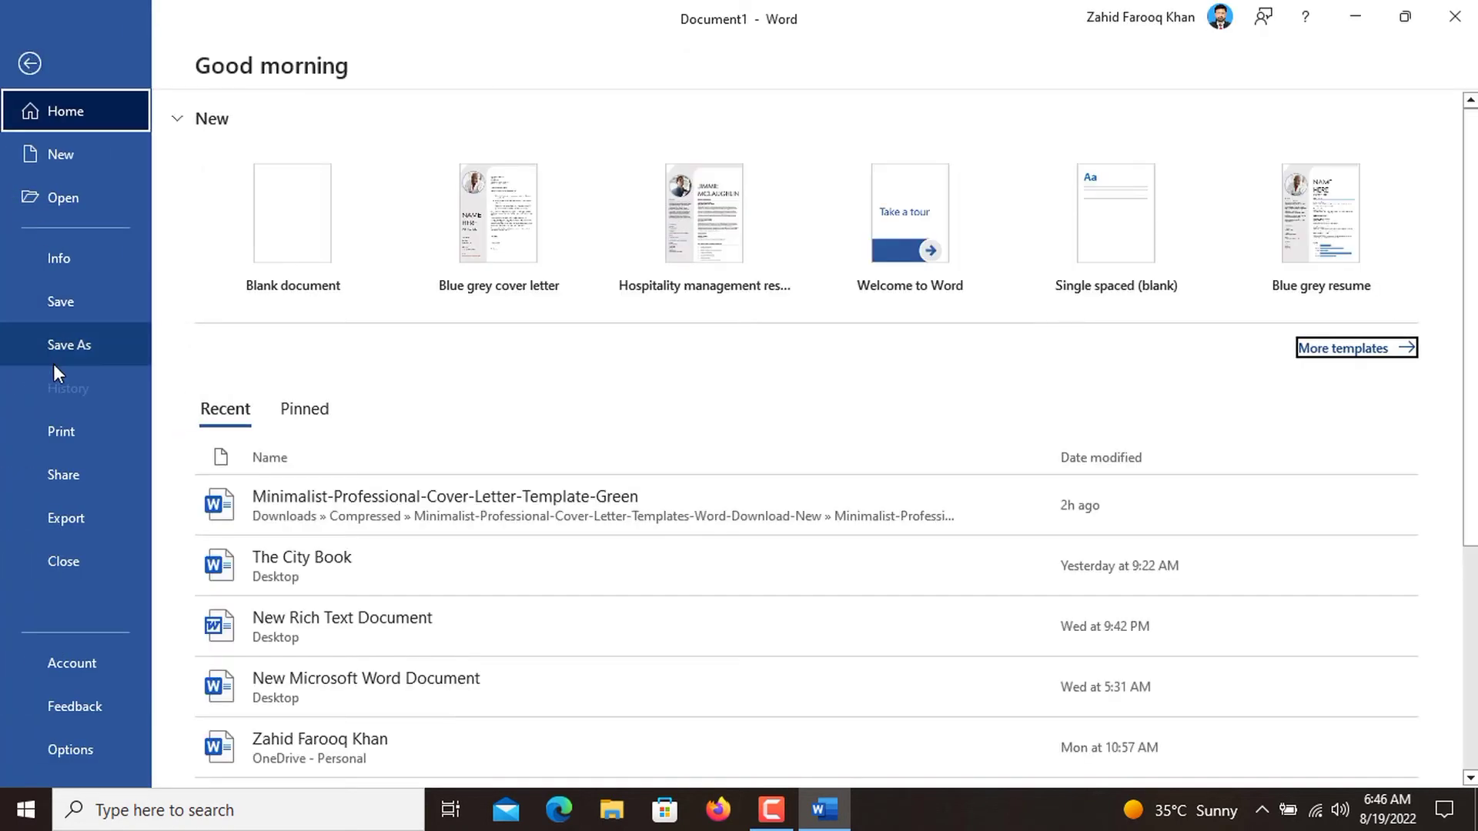
left_click(72, 425)
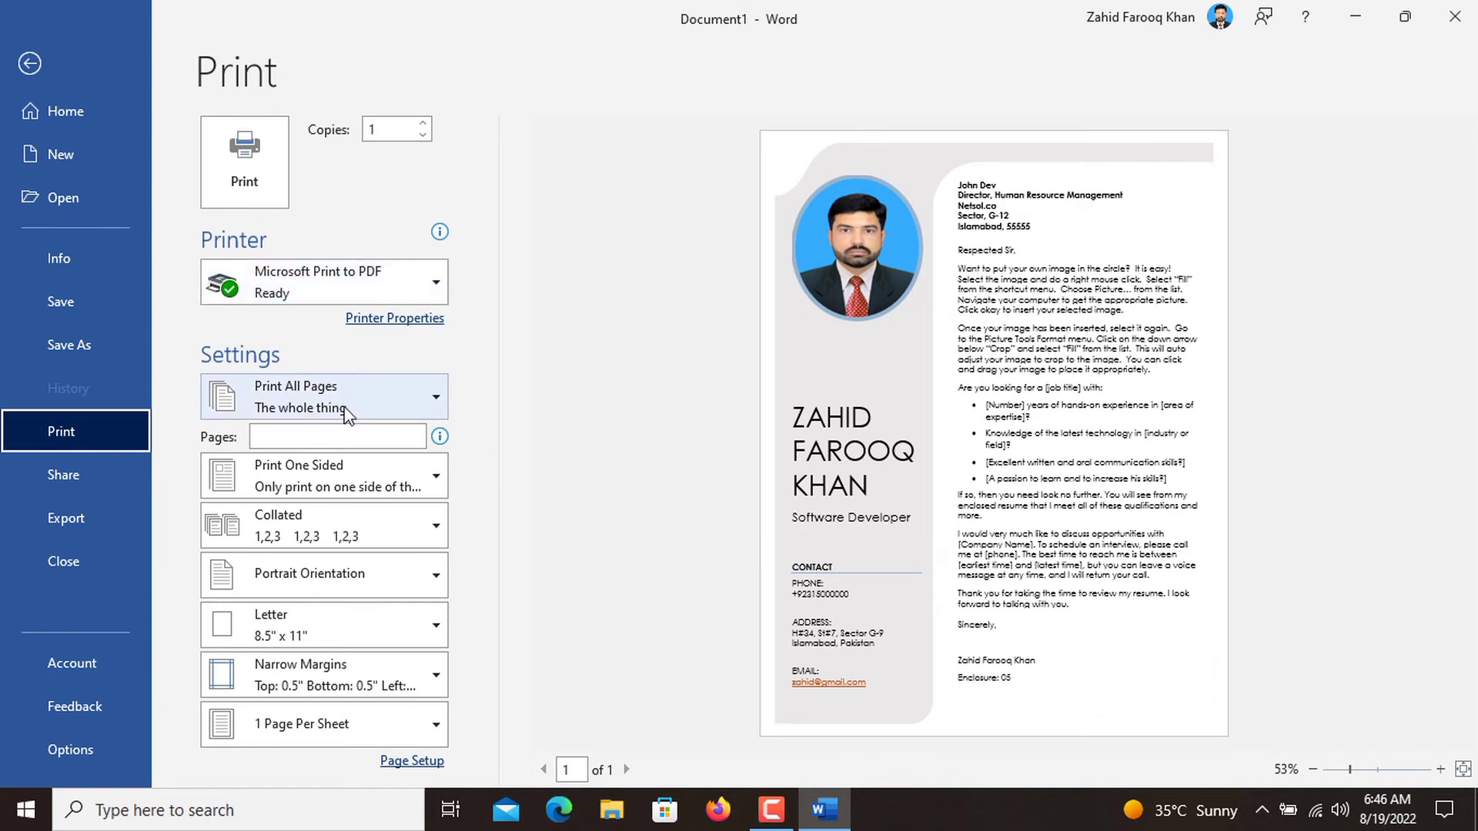
left_click(279, 198)
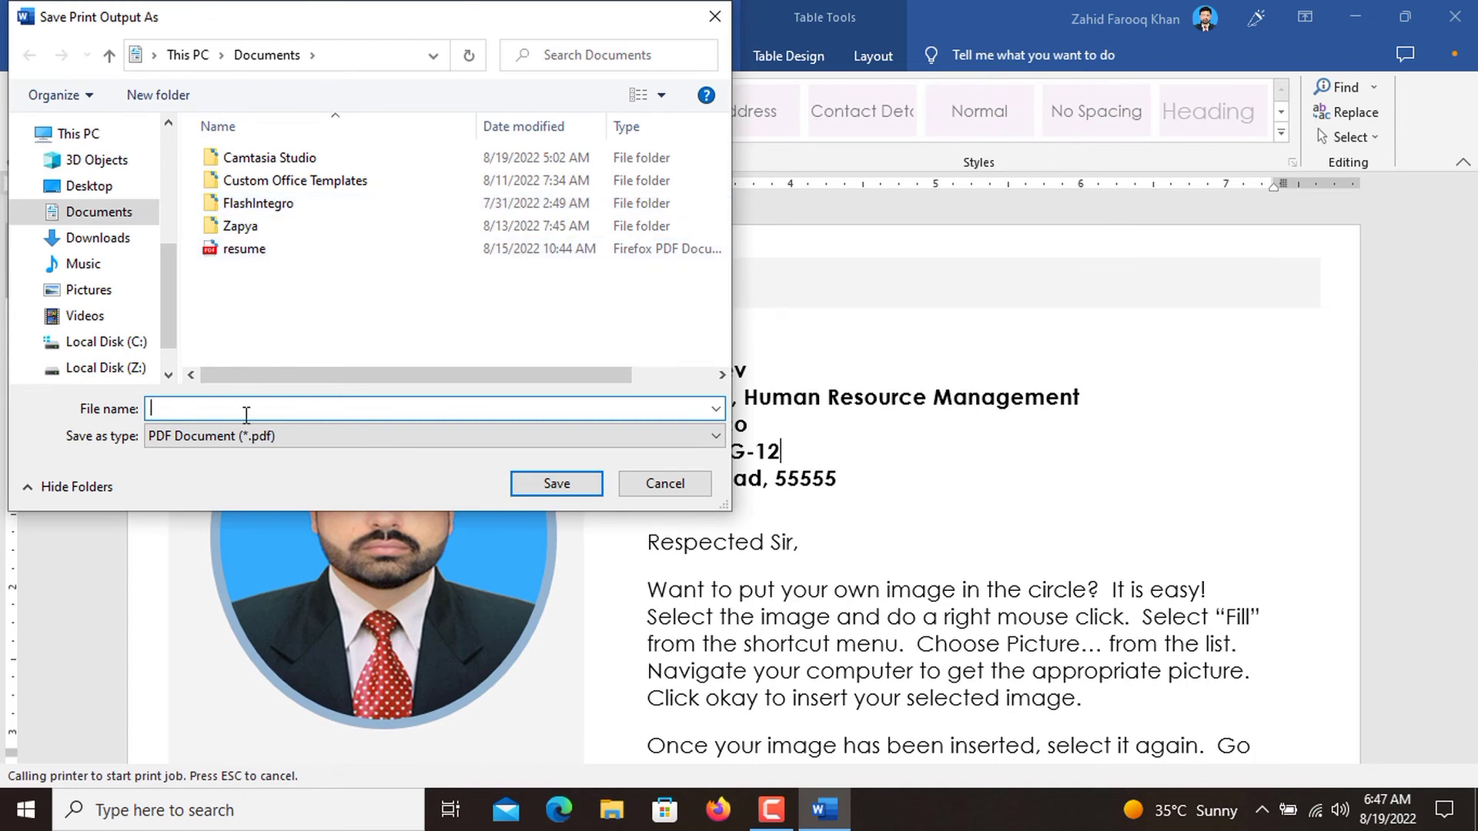
type("cover letter")
left_click(578, 488)
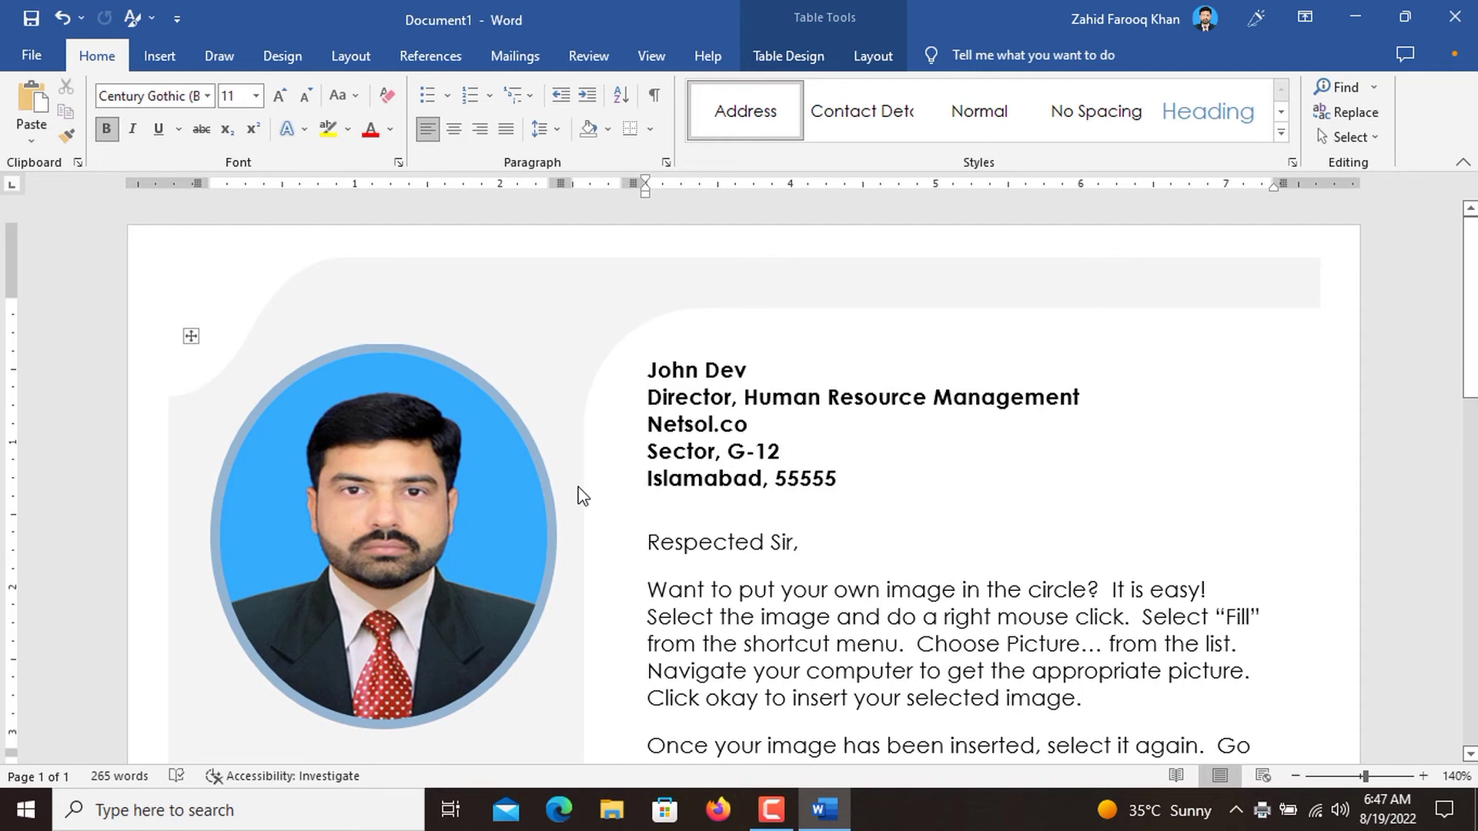
Open the saved cover letter.pdf from the Documents folder in Firefox and review the page at 80% zoom.
left_click(612, 810)
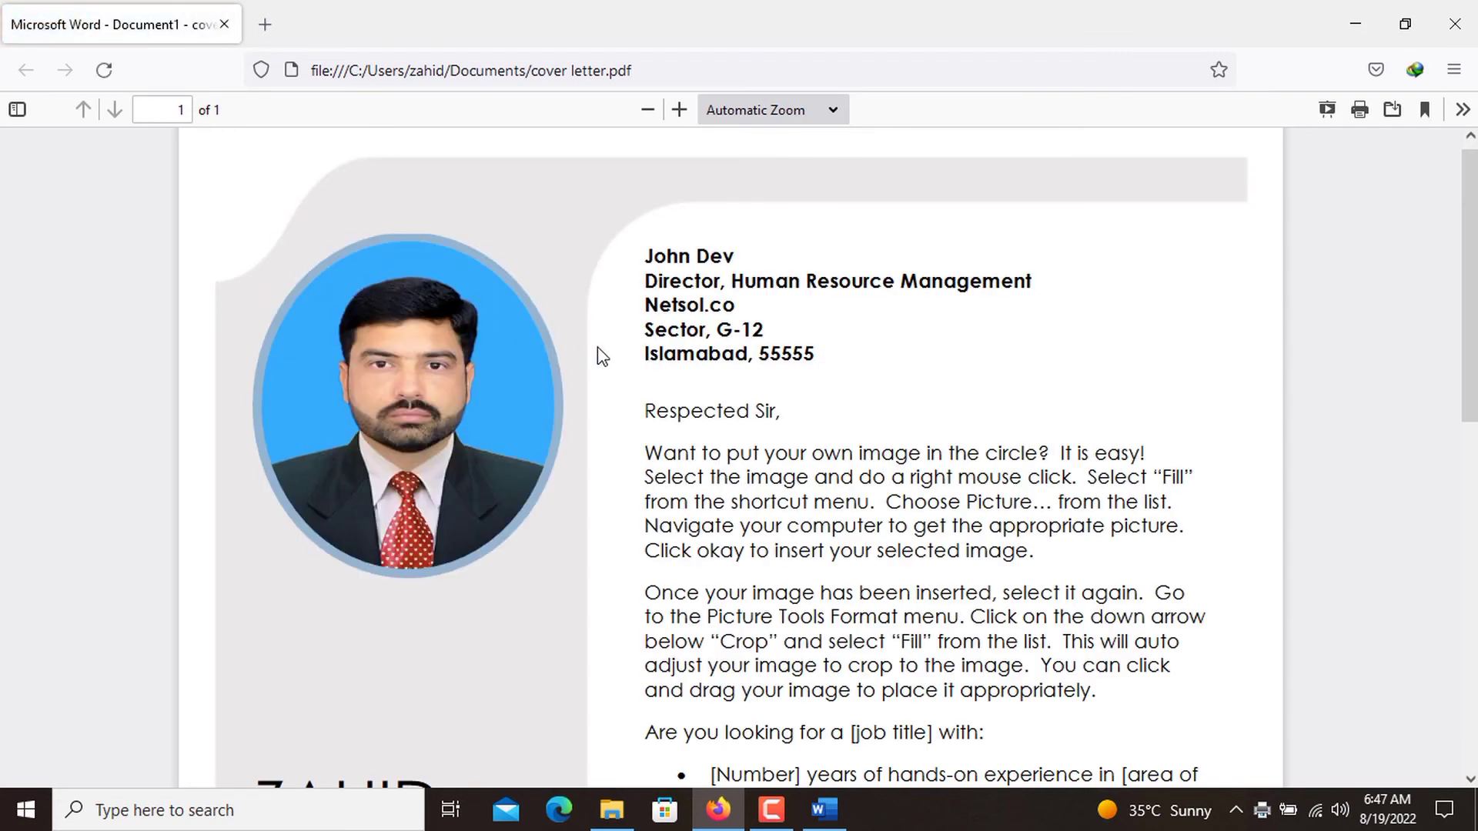
key("ctrl+minus")
key("ctrl+minus")
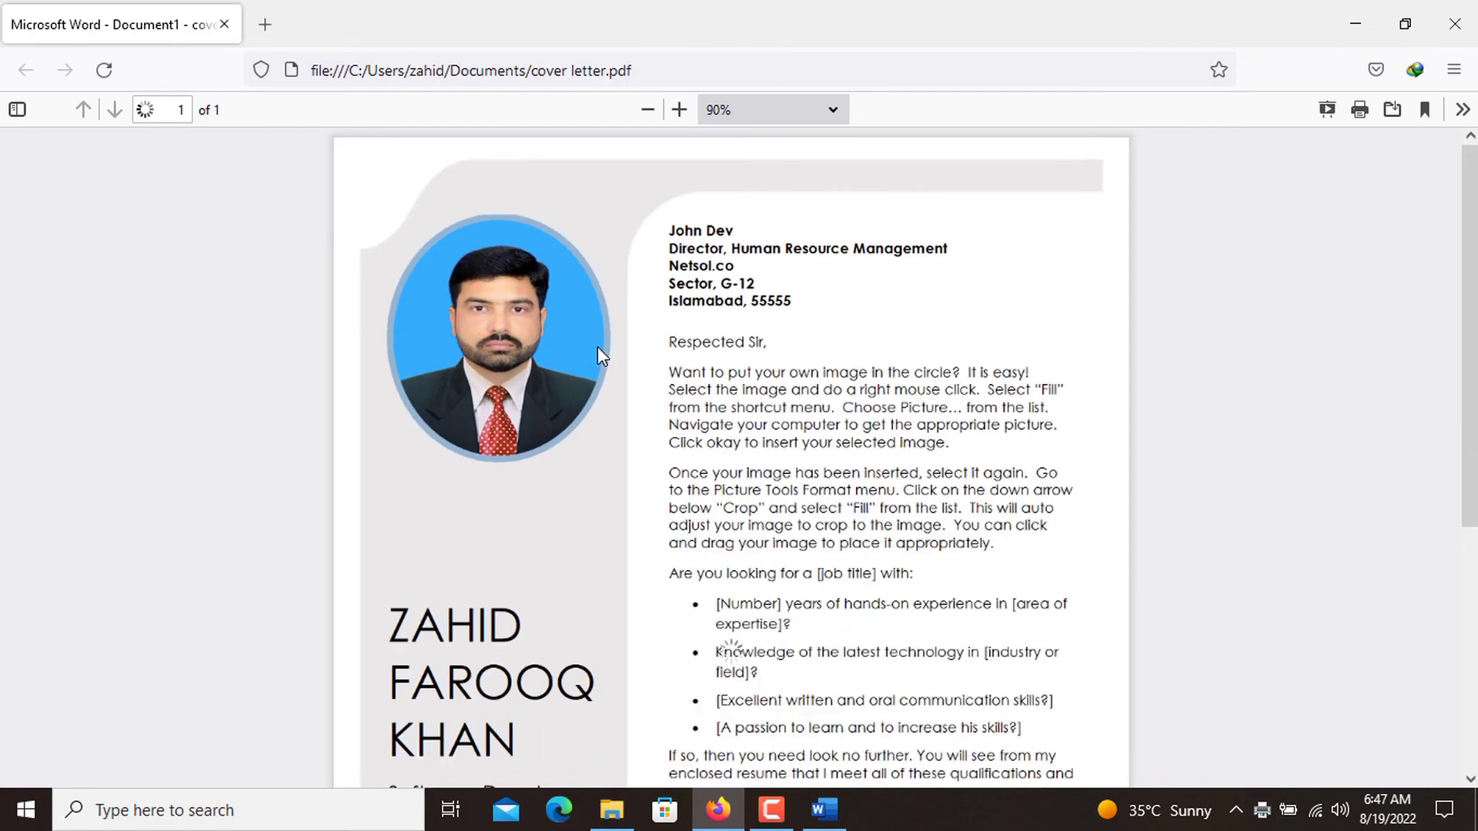
key("ctrl+minus")
scroll(597, 346, "down", 5)
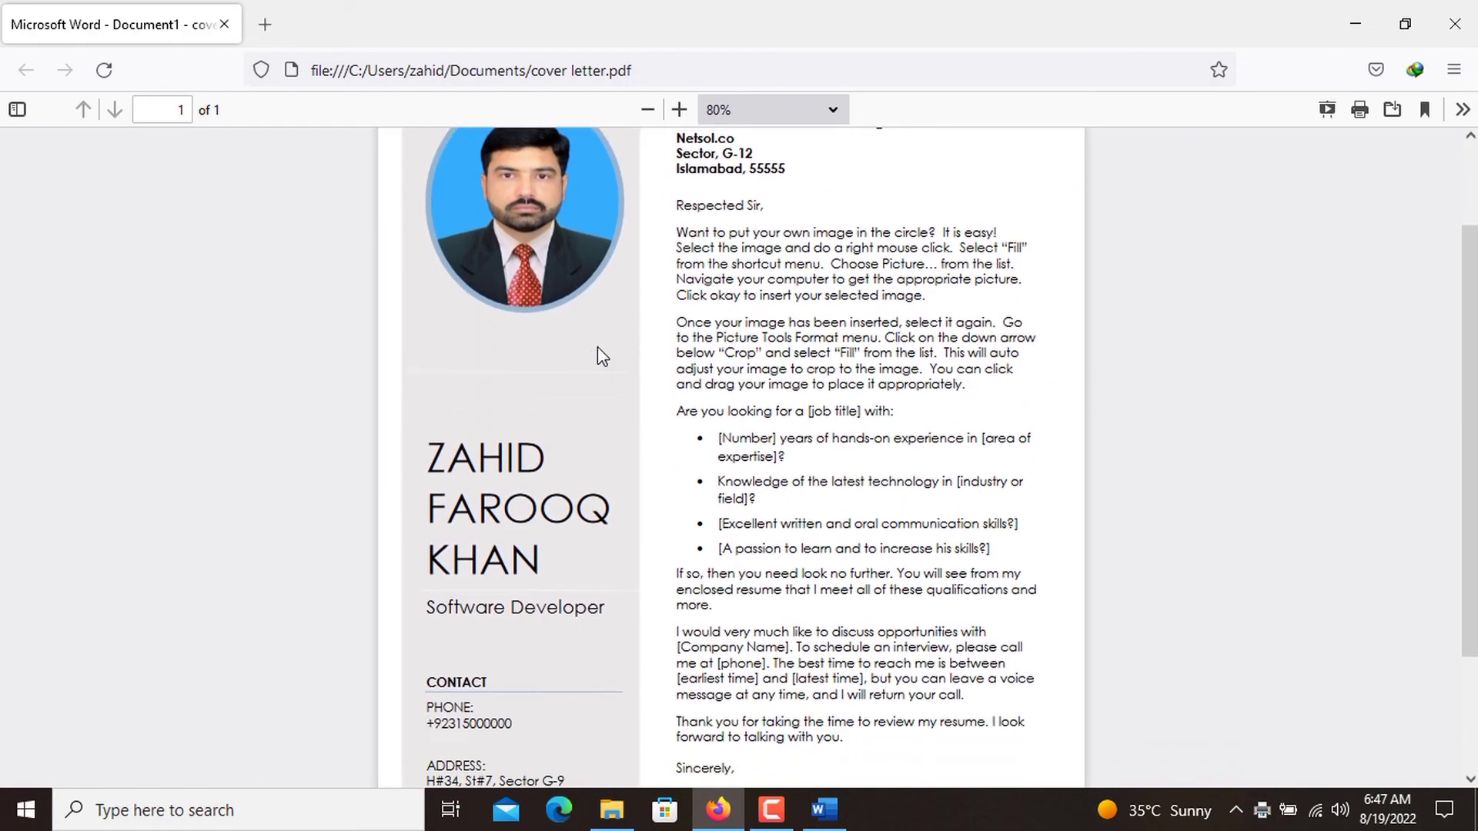
scroll(598, 350, "down", 2)
scroll(598, 350, "up", 5)
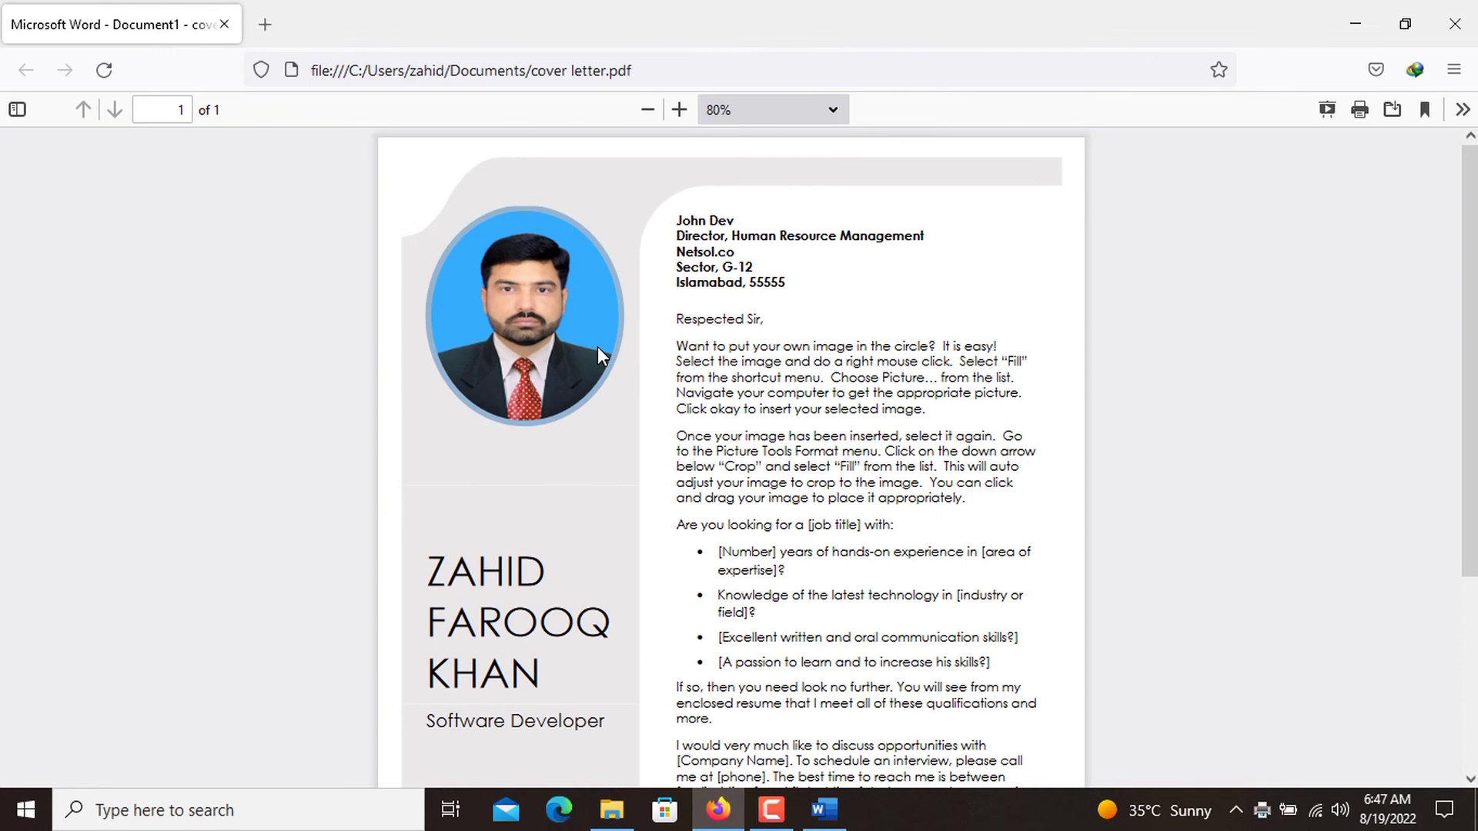
Look over the cover letter page, then open resume.pdf from the Documents folder and examine it from the profile to the key skills.
scroll(598, 350, "down", 5)
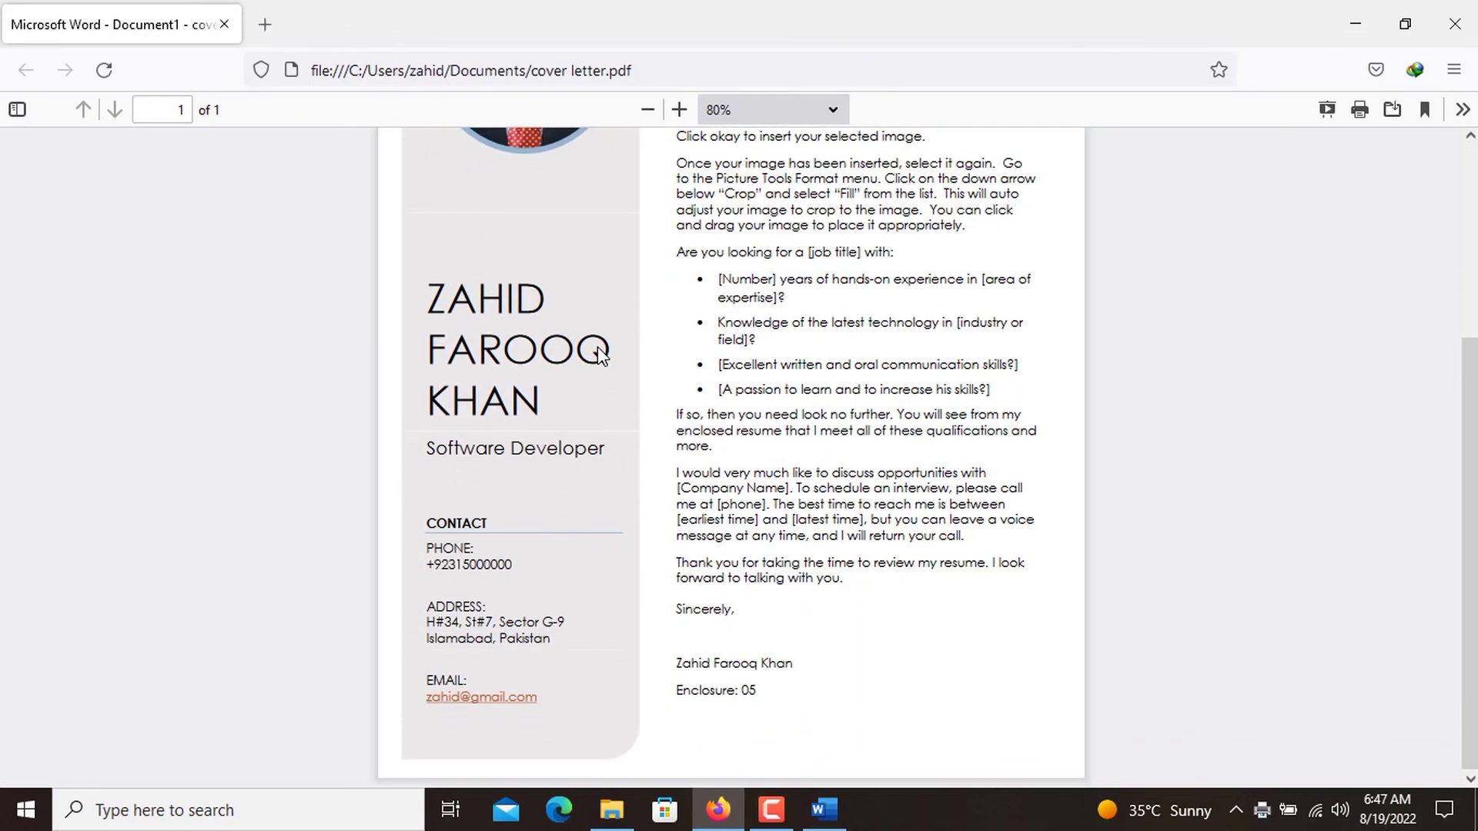
scroll(597, 346, "up", 4)
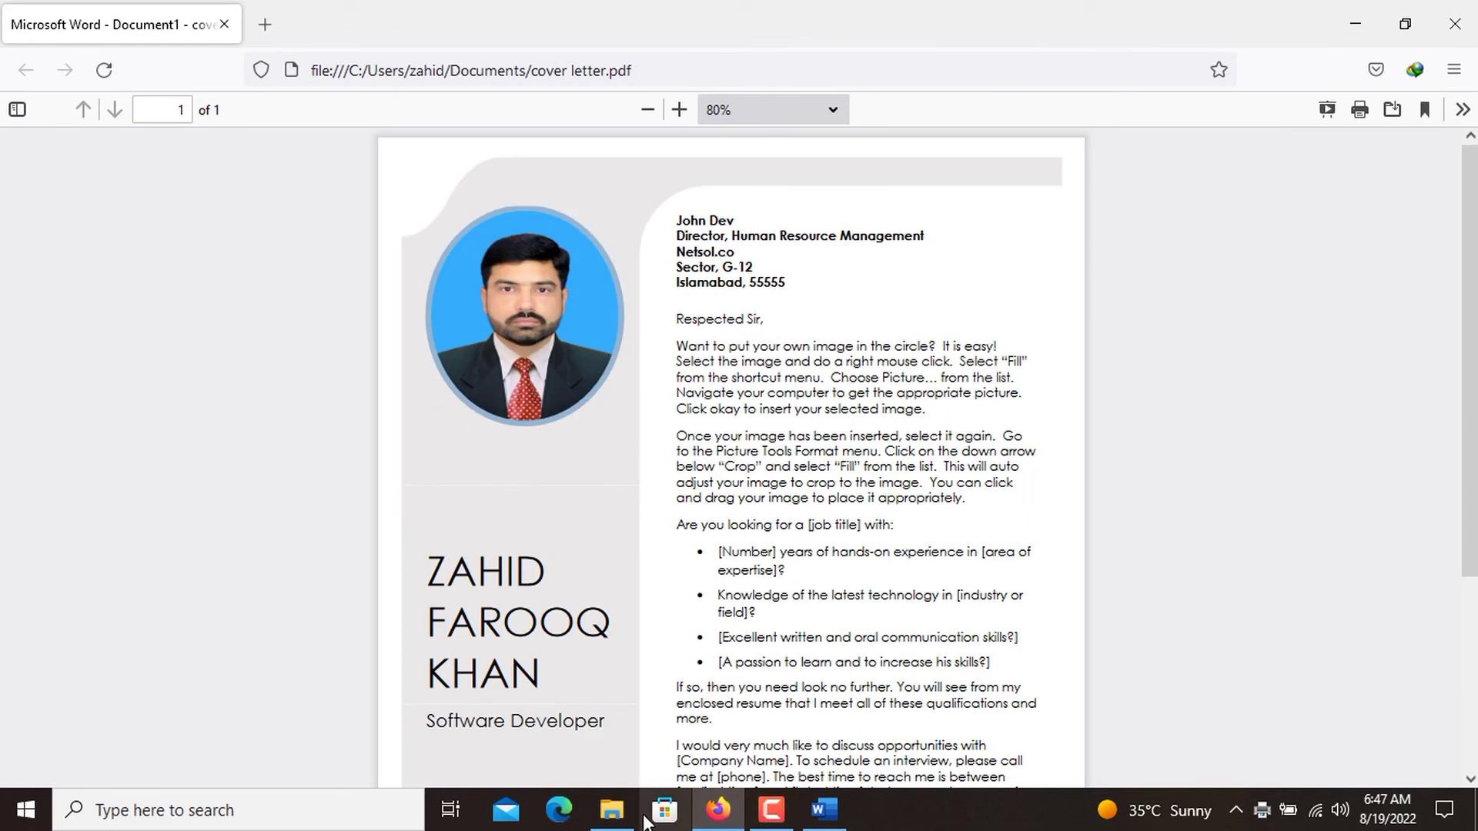
left_click(612, 810)
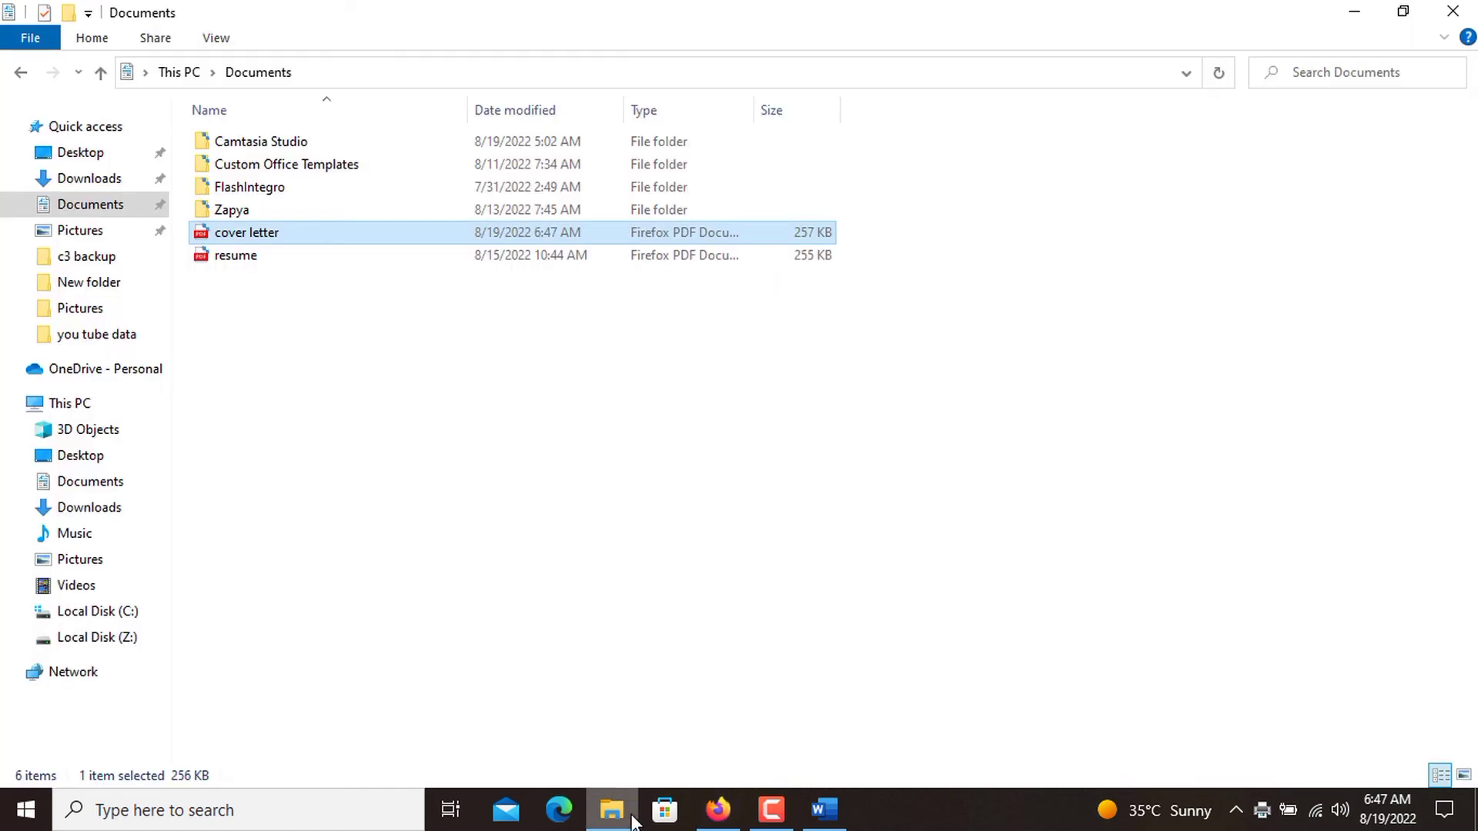
double_click(318, 260)
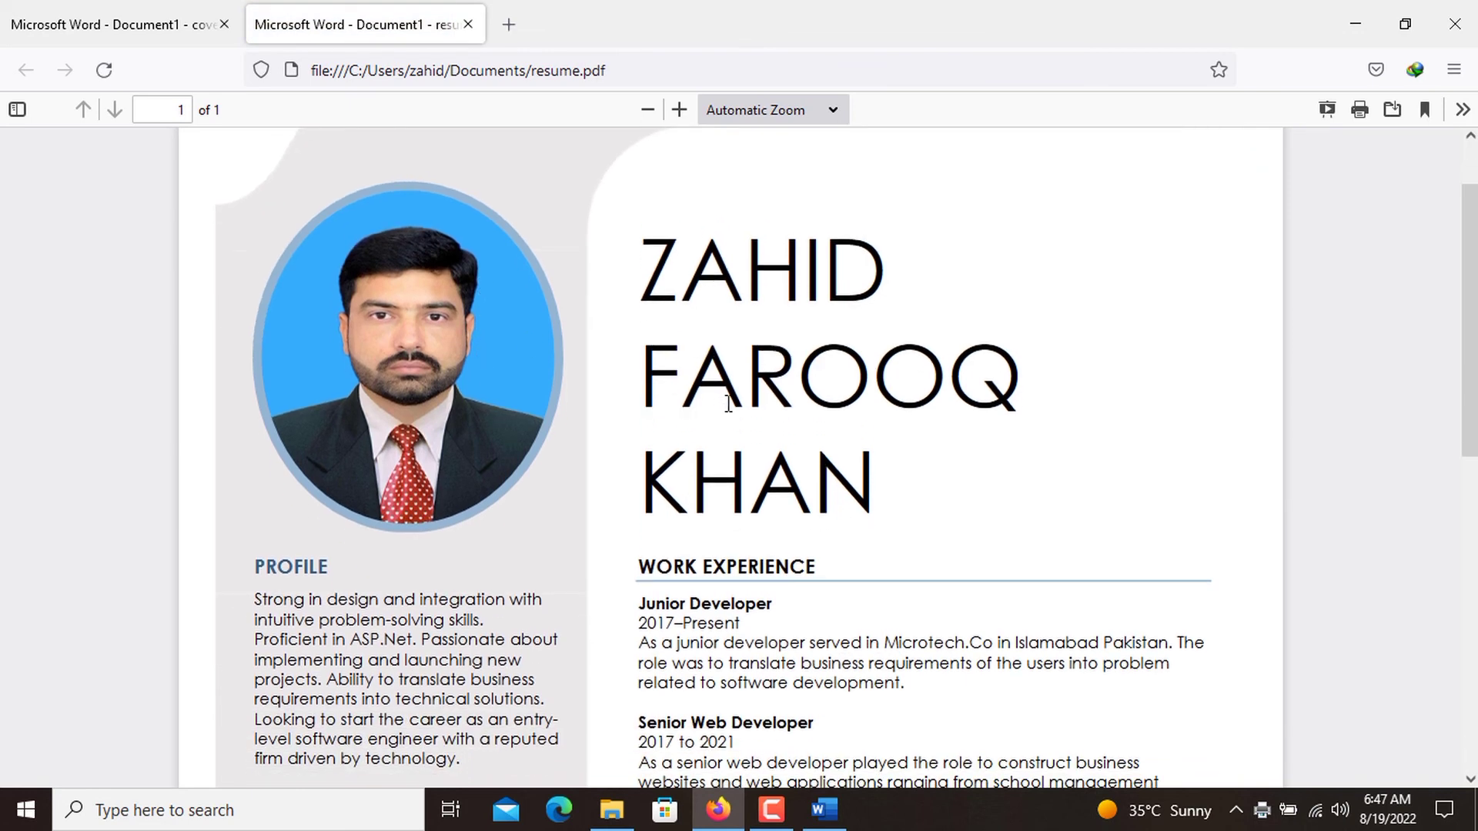
scroll(729, 403, "down", 2)
scroll(685, 456, "down", 2)
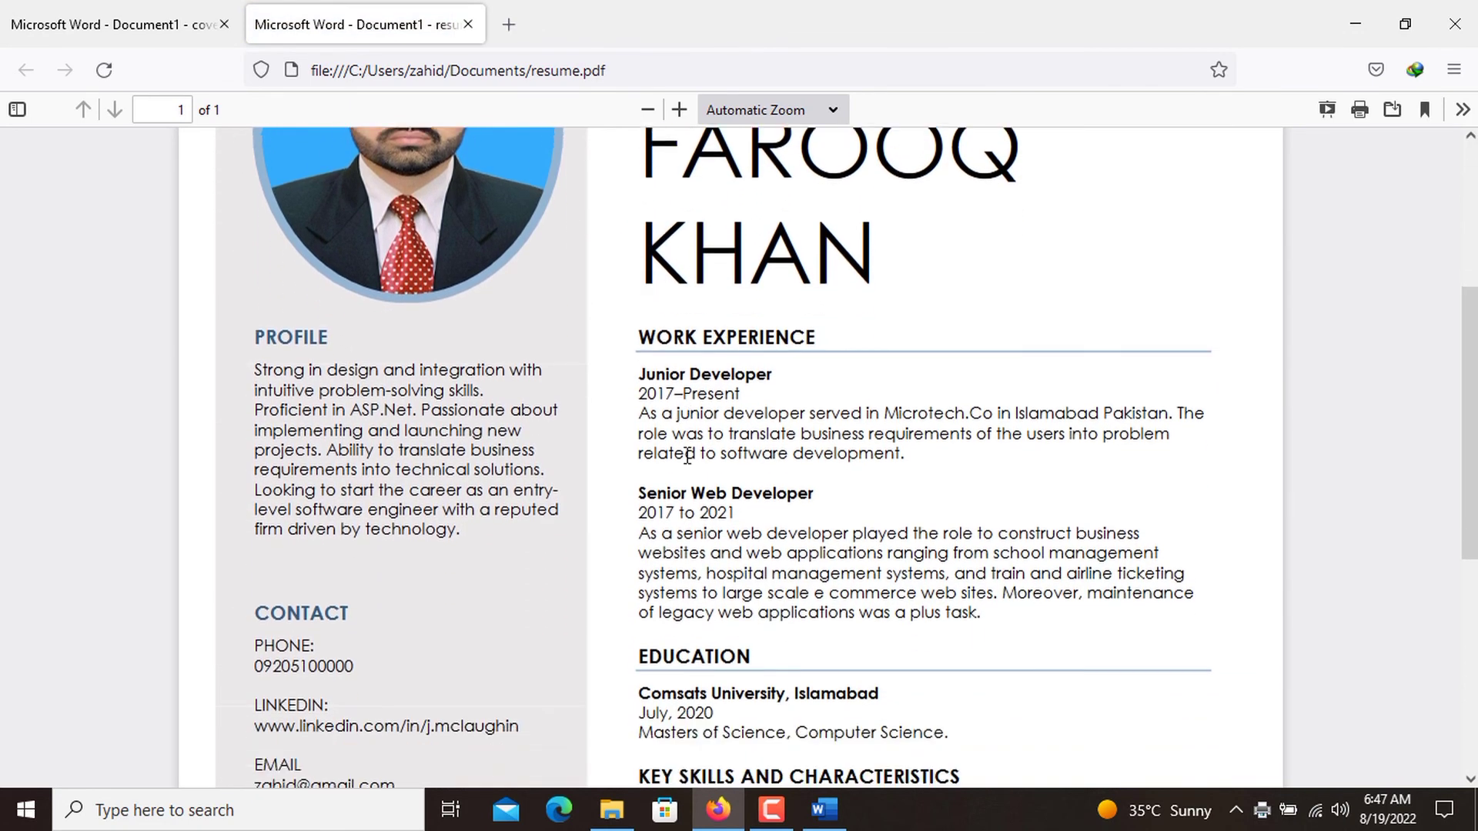
scroll(688, 531, "down", 2)
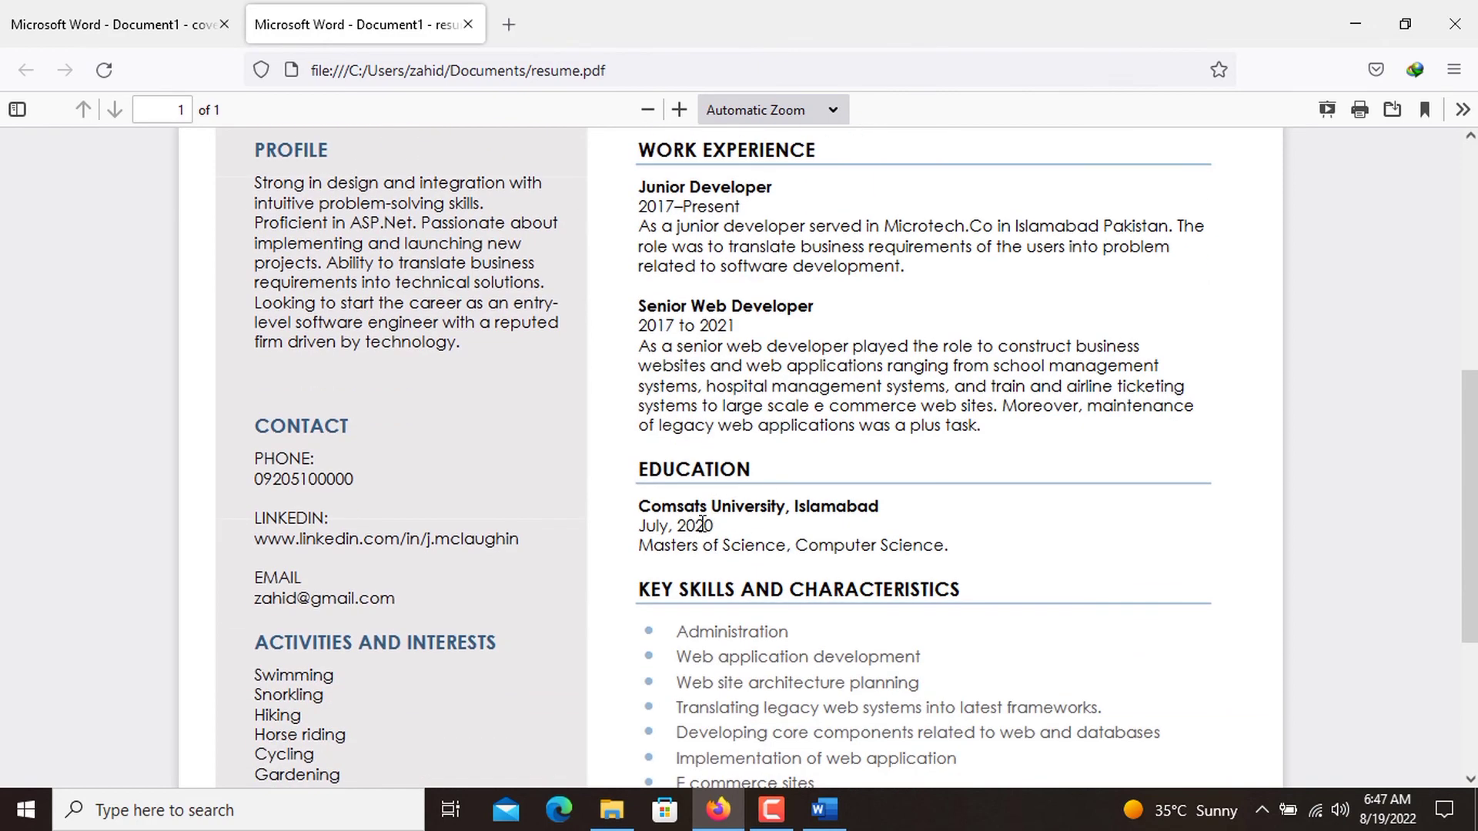
scroll(688, 531, "down", 2)
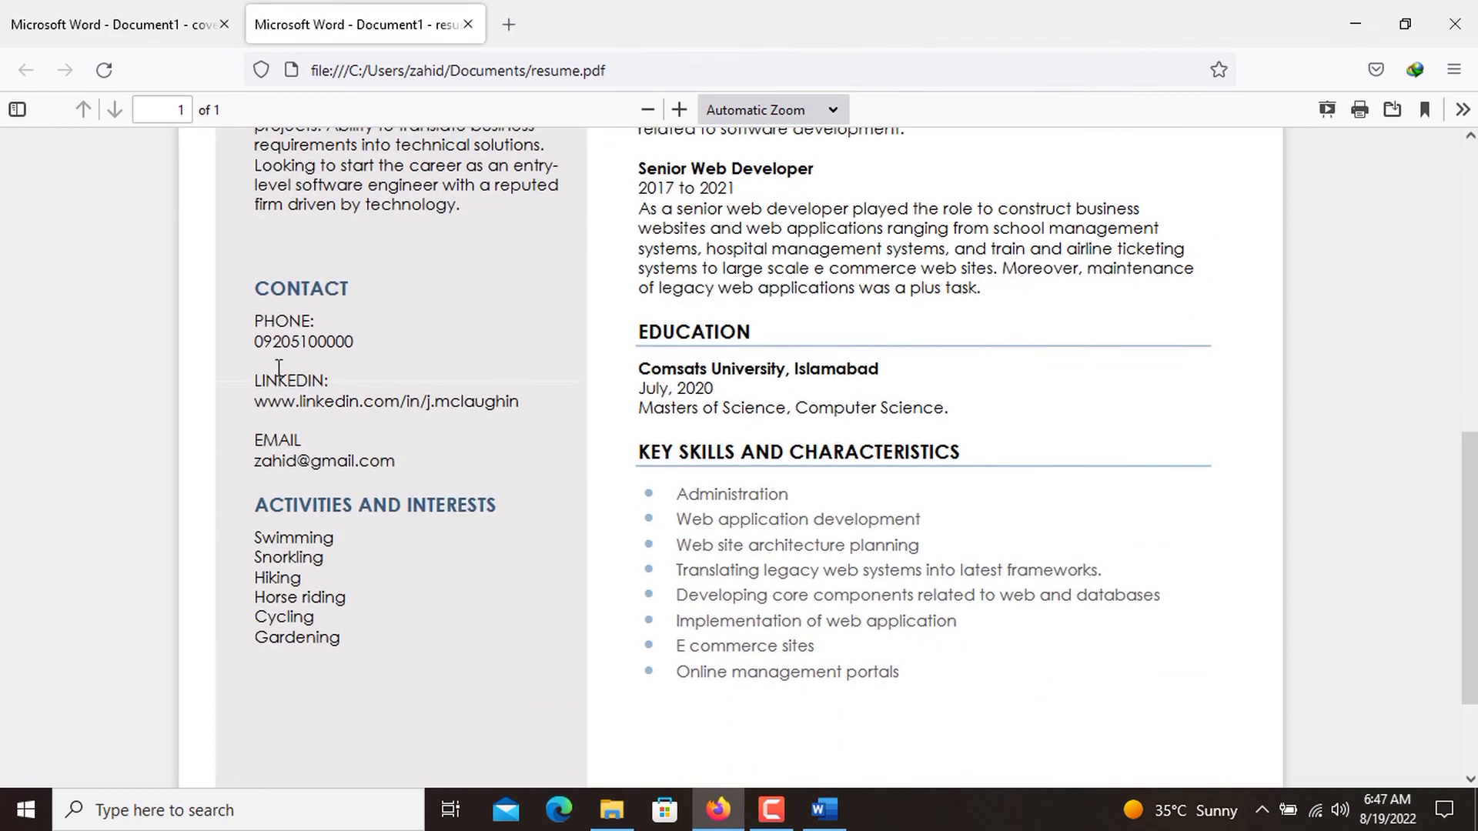
scroll(284, 342, "up", 3)
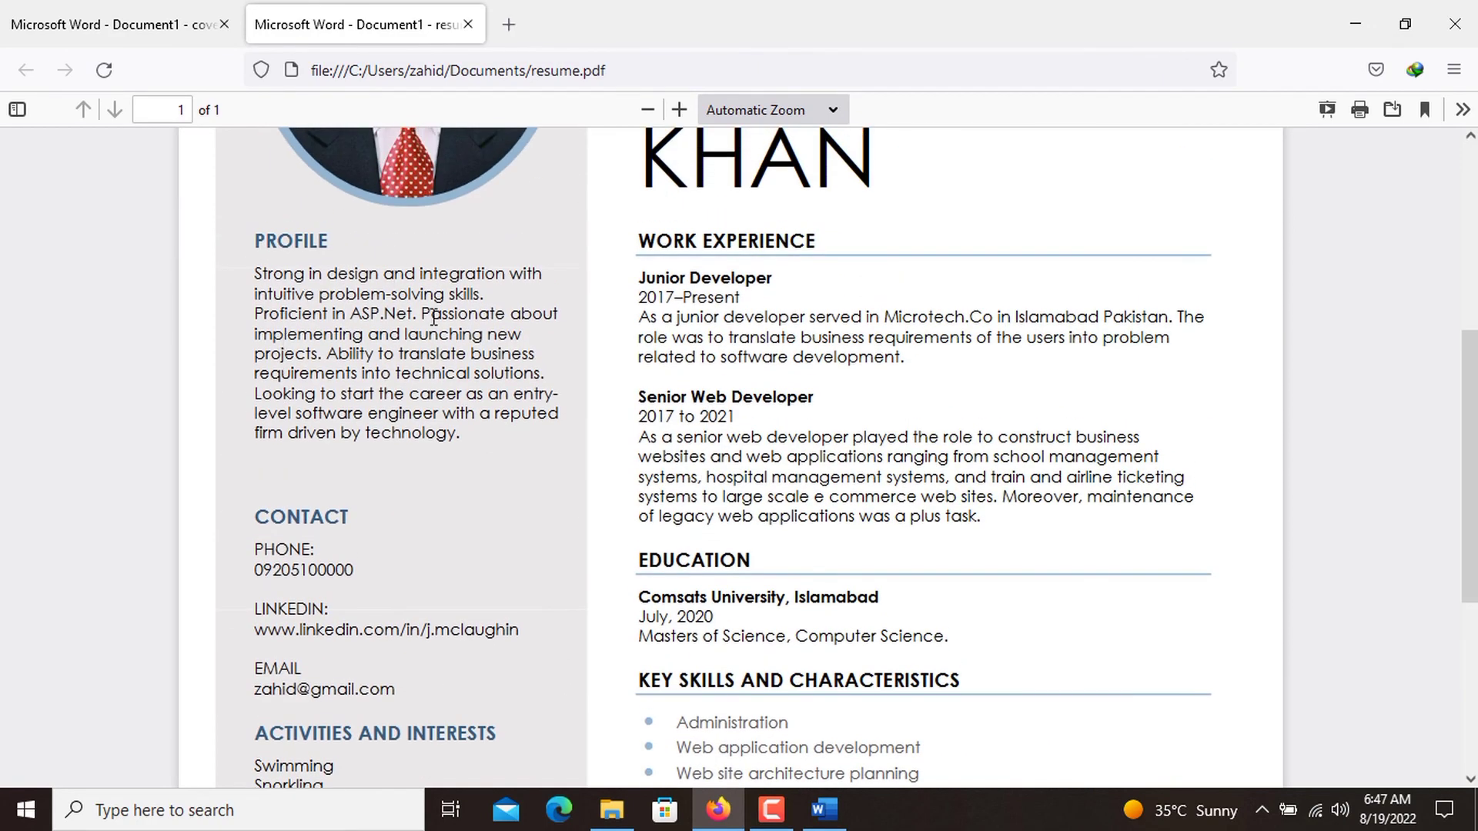
scroll(308, 265, "up", 4)
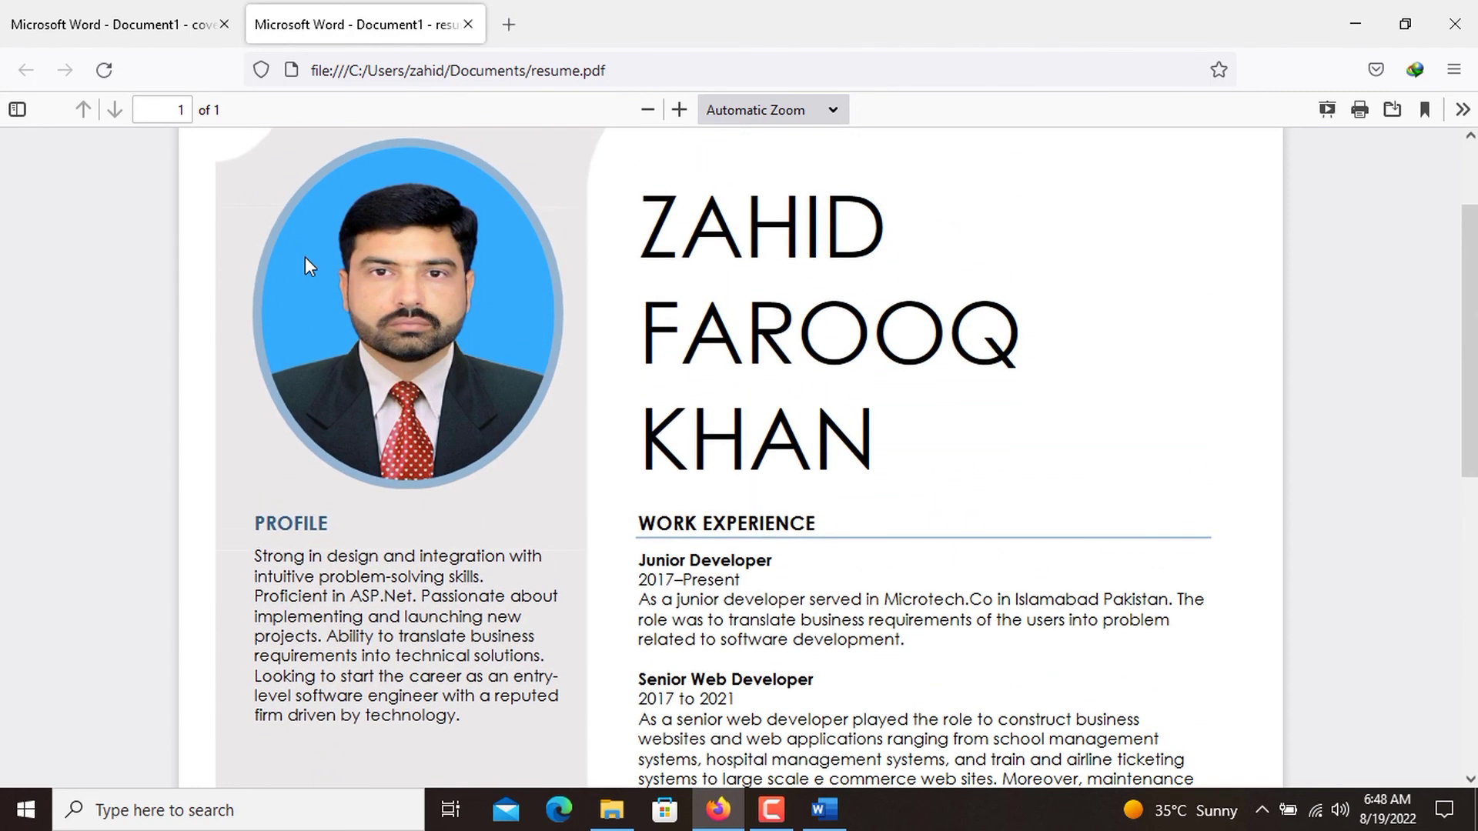
Compare the cover letter PDF with the resume PDF, examining the letter's contact details and closing and the resume's matching header design.
left_click(143, 33)
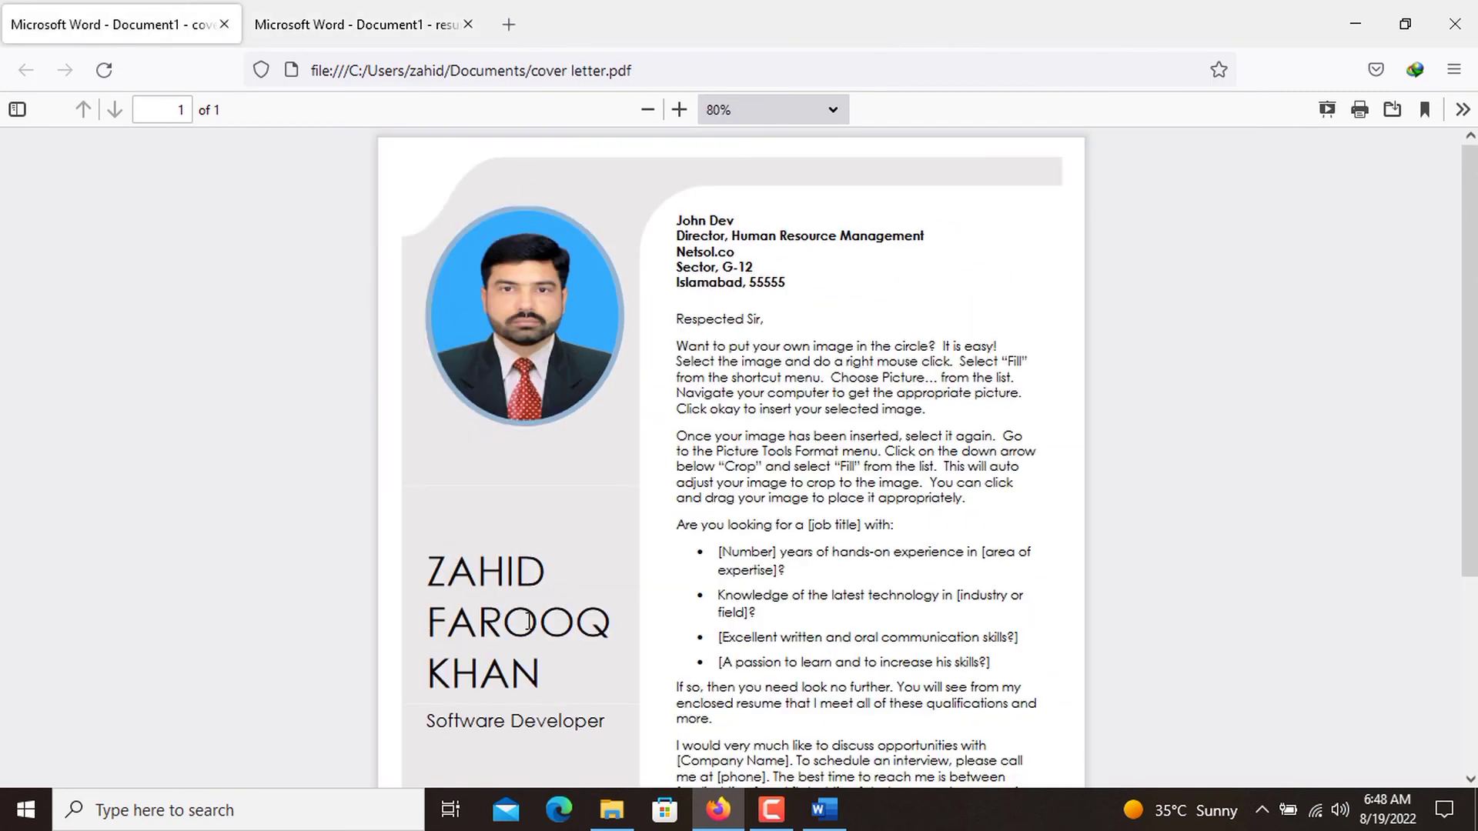
scroll(528, 620, "down", 2)
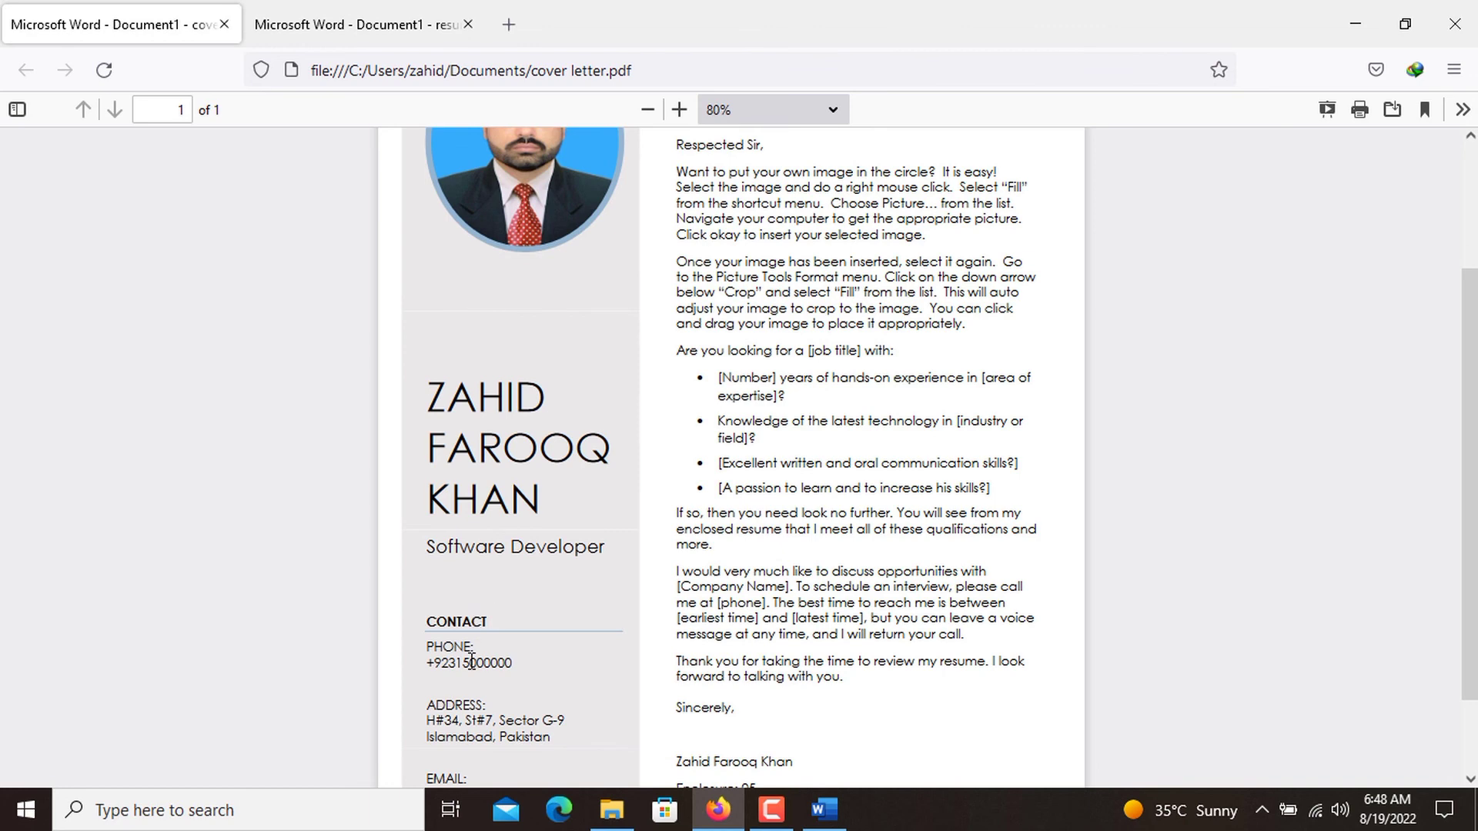
scroll(471, 660, "down", 2)
scroll(472, 660, "up", 4)
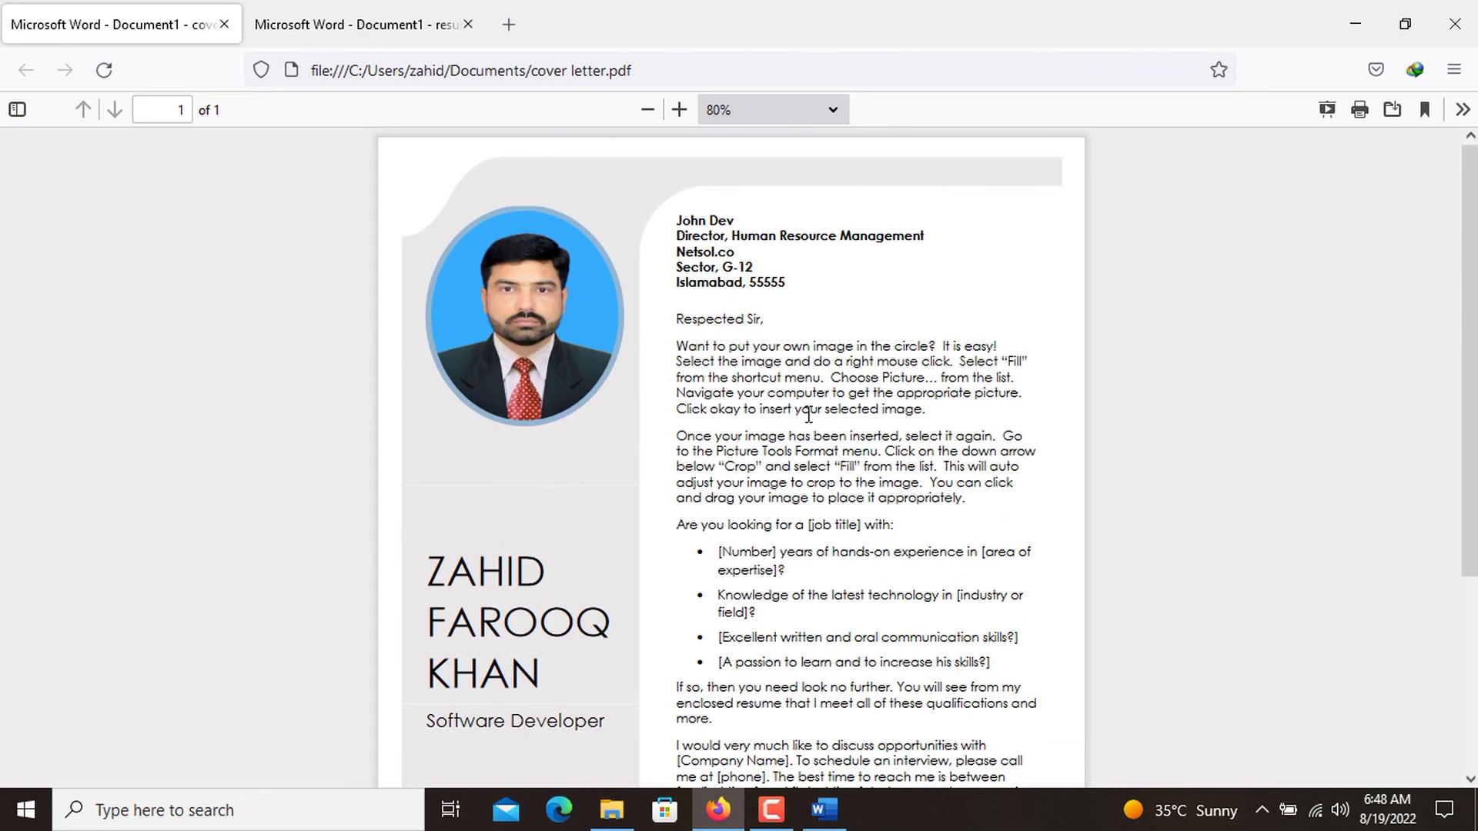
scroll(808, 416, "down", 4)
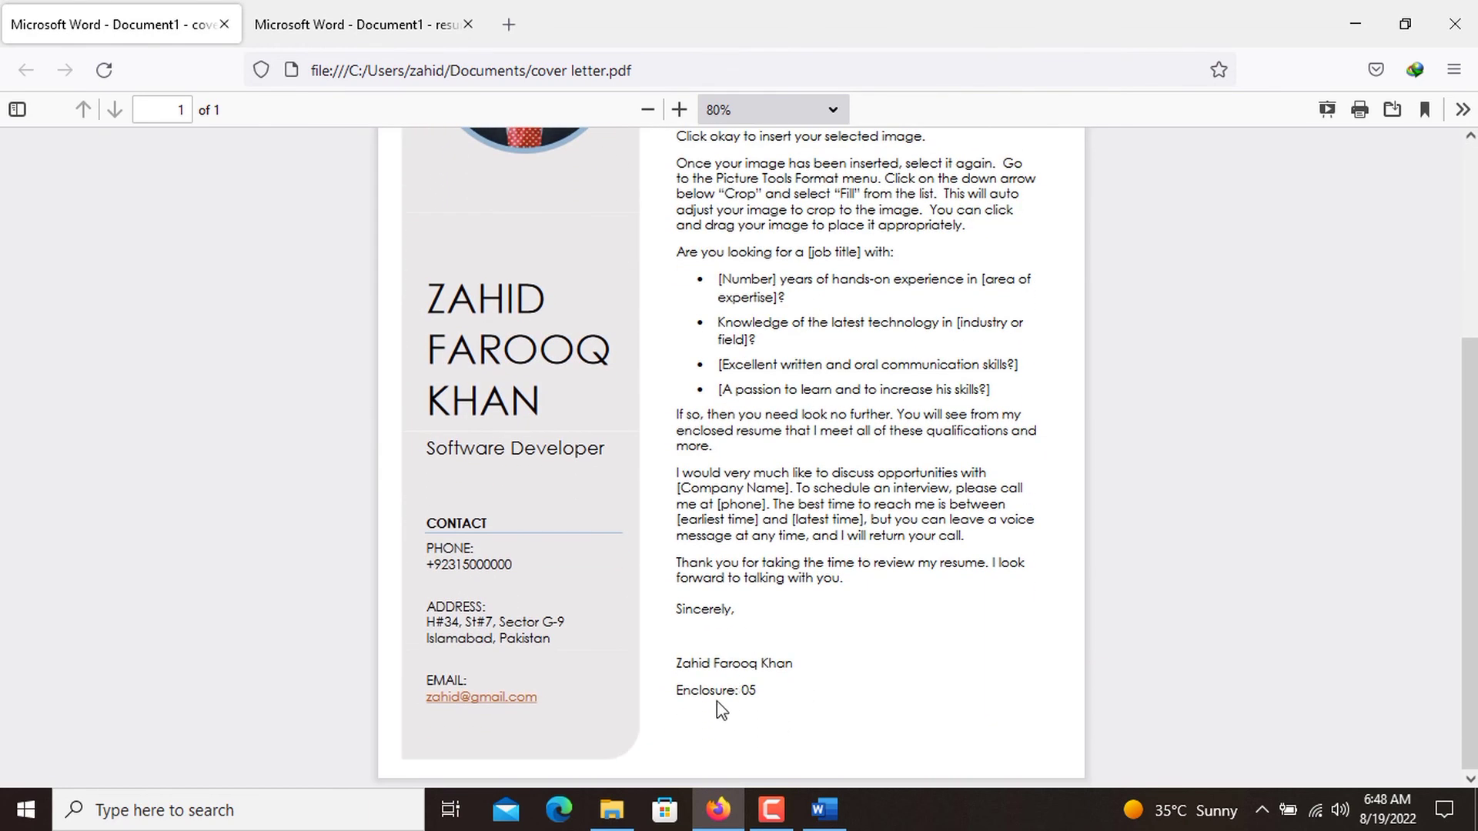
left_click(382, 10)
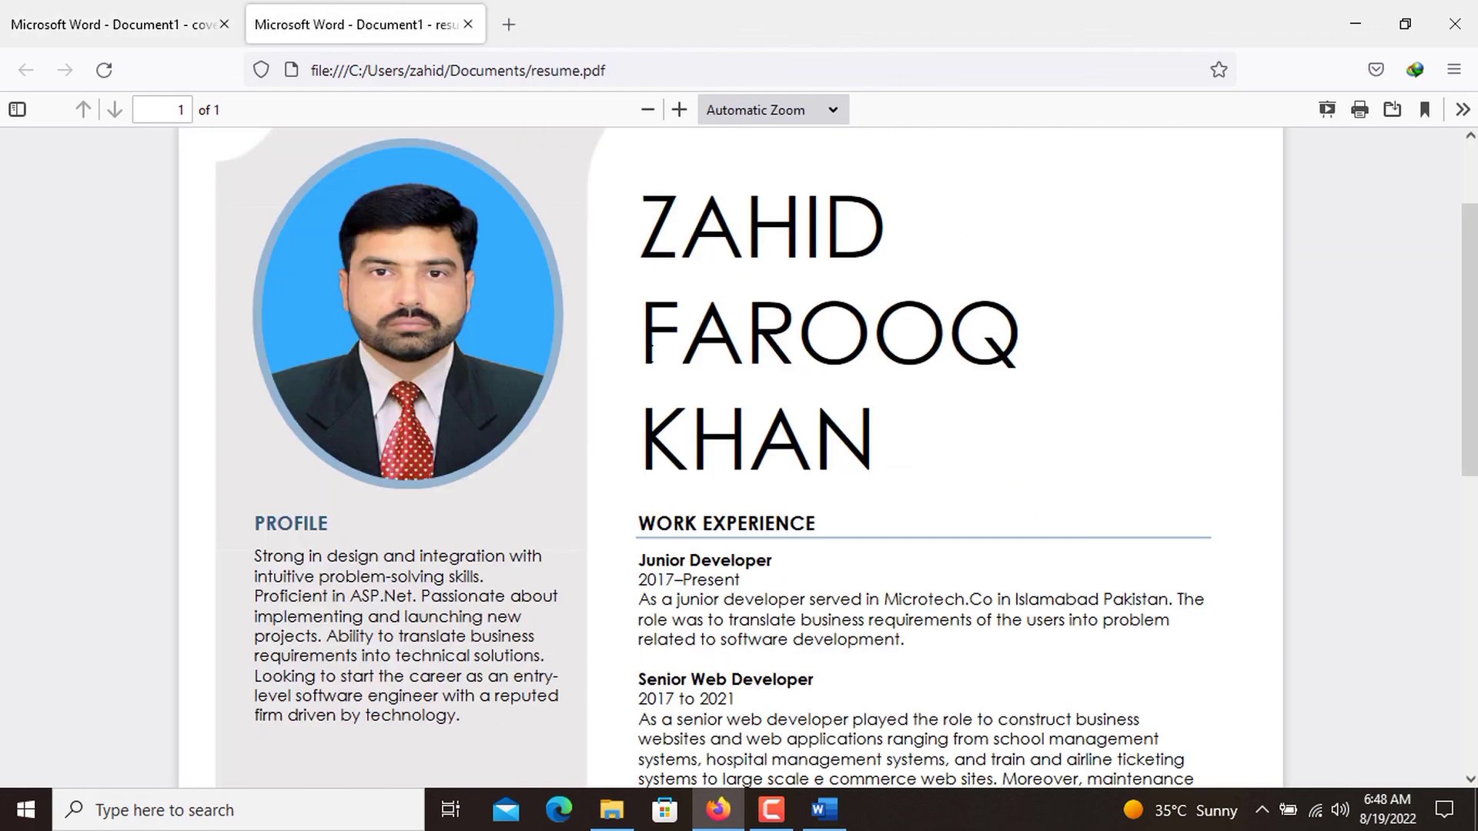
scroll(649, 352, "down", 5)
scroll(649, 354, "up", 8)
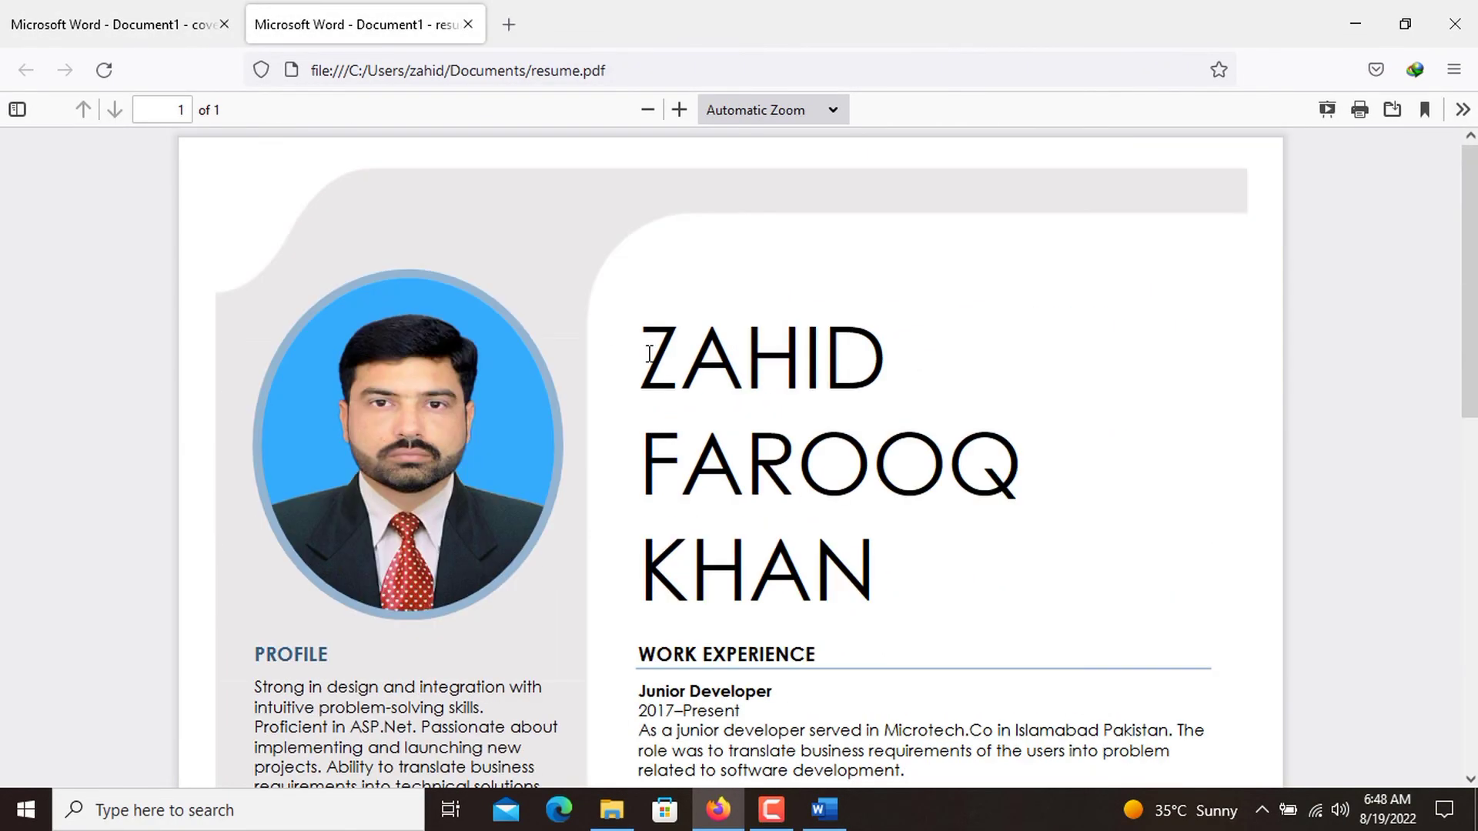